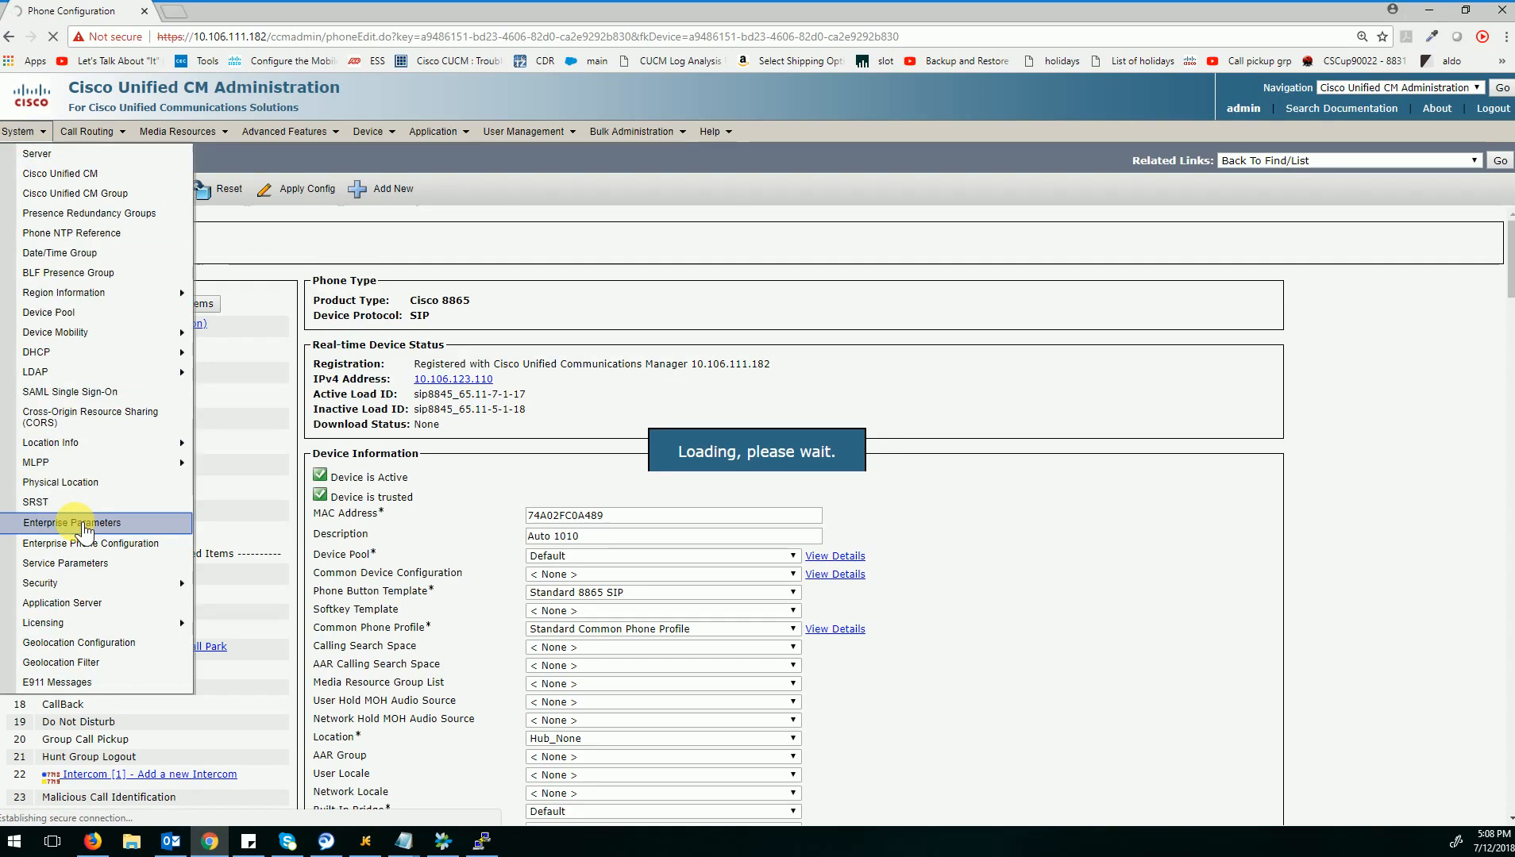
Open the Enterprise Parameters configuration and search the page for "cluster" to check the Cluster Security Mode.
click(84, 523)
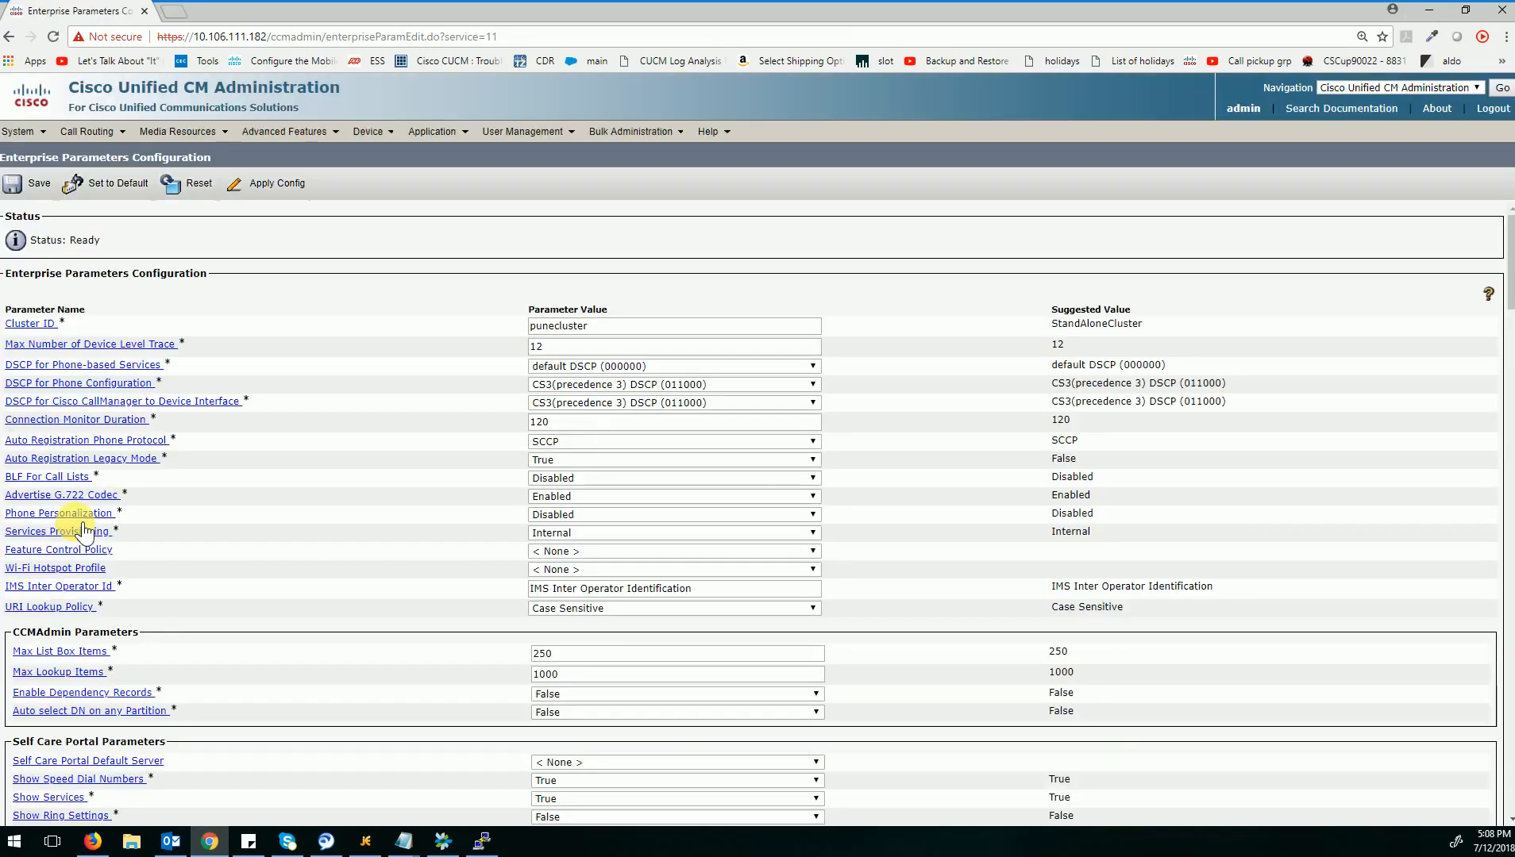
key(ctrl+f)
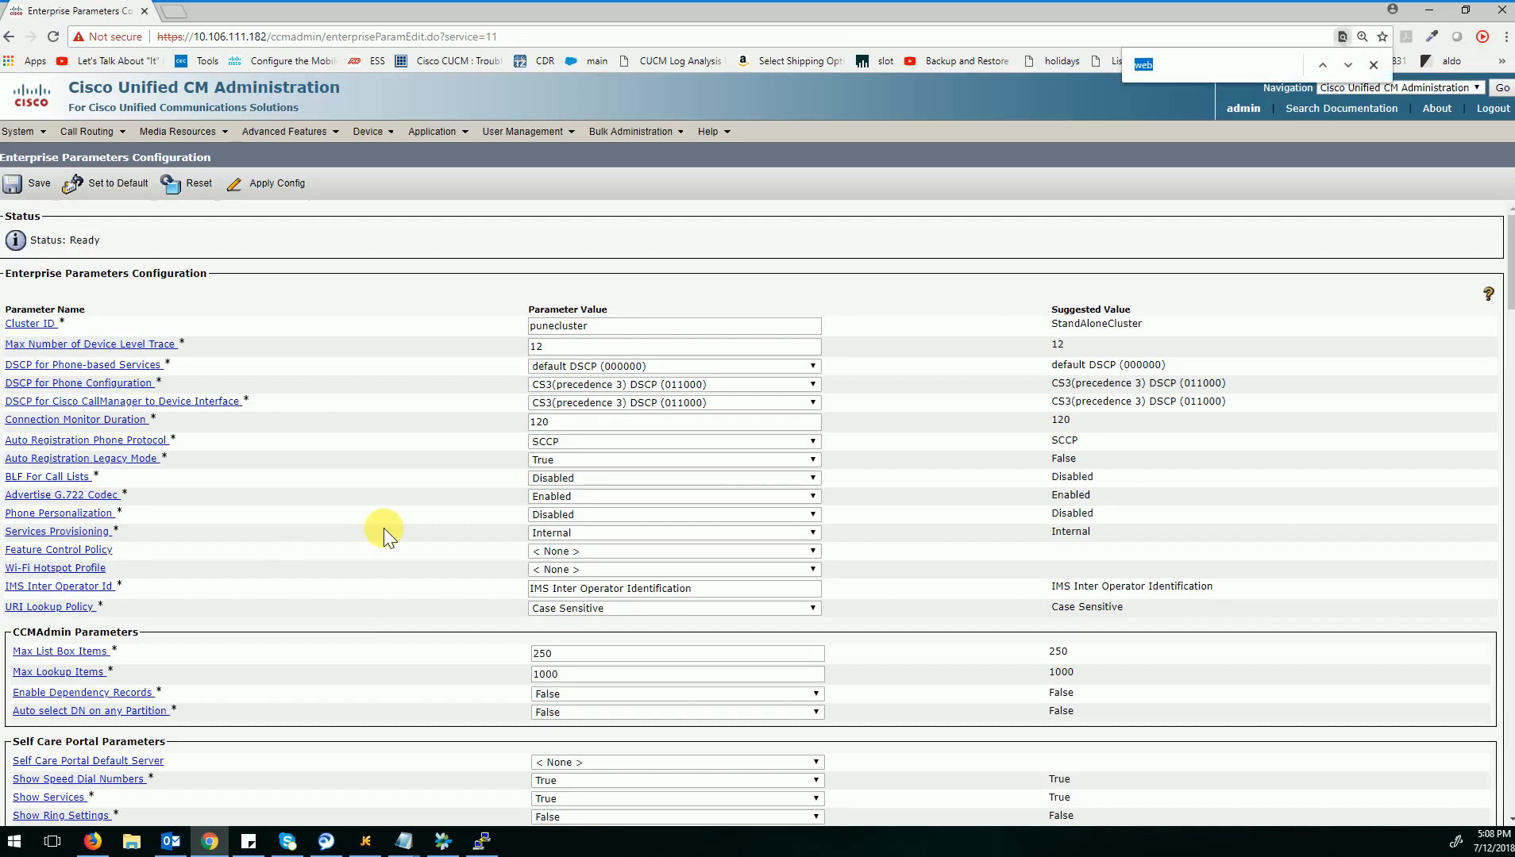
text(cluster)
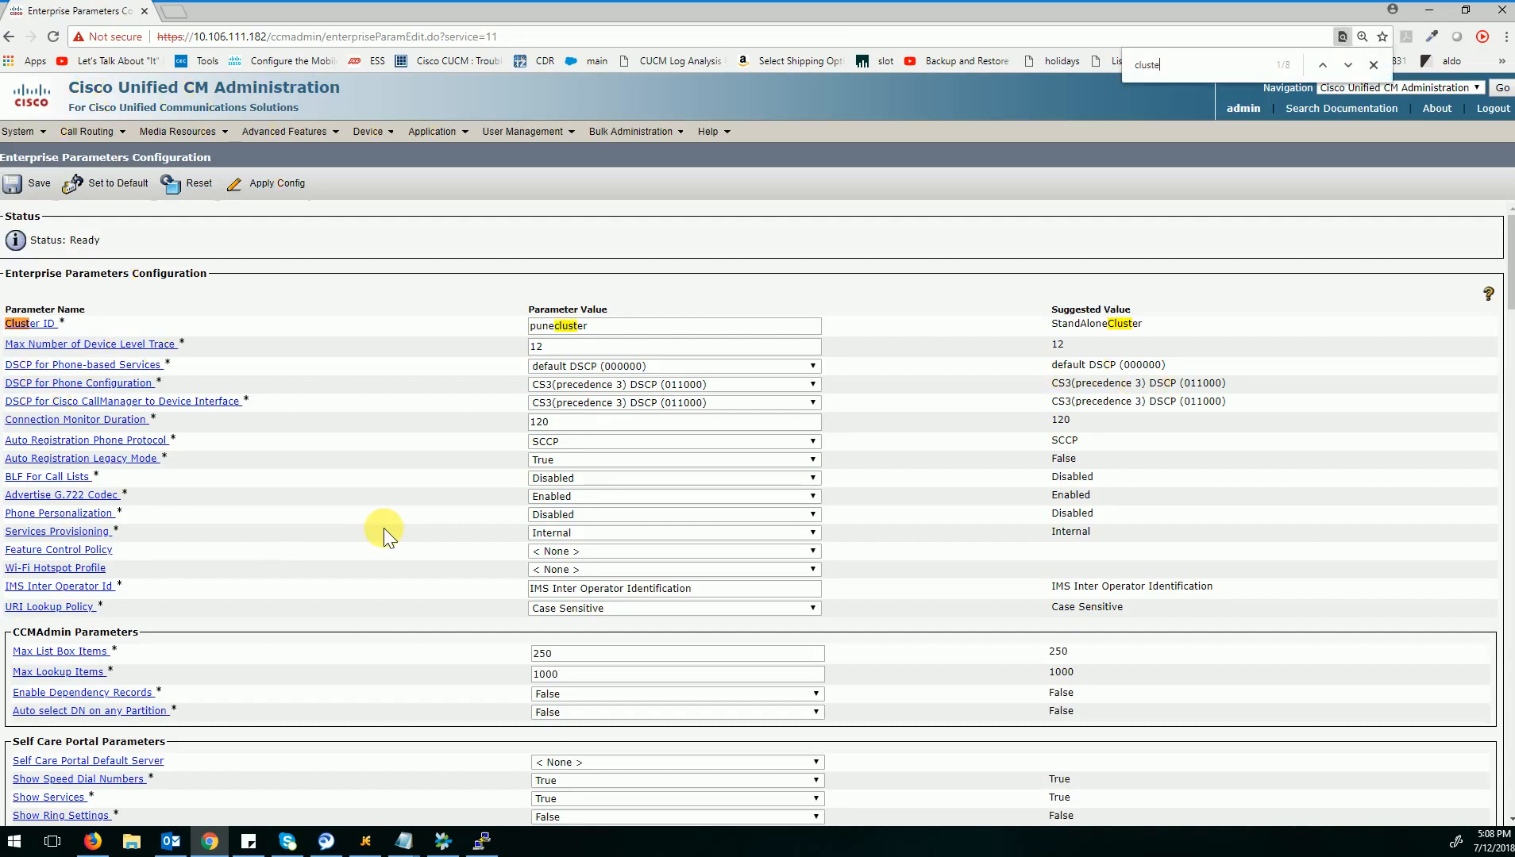
key(Return)
key(Return)
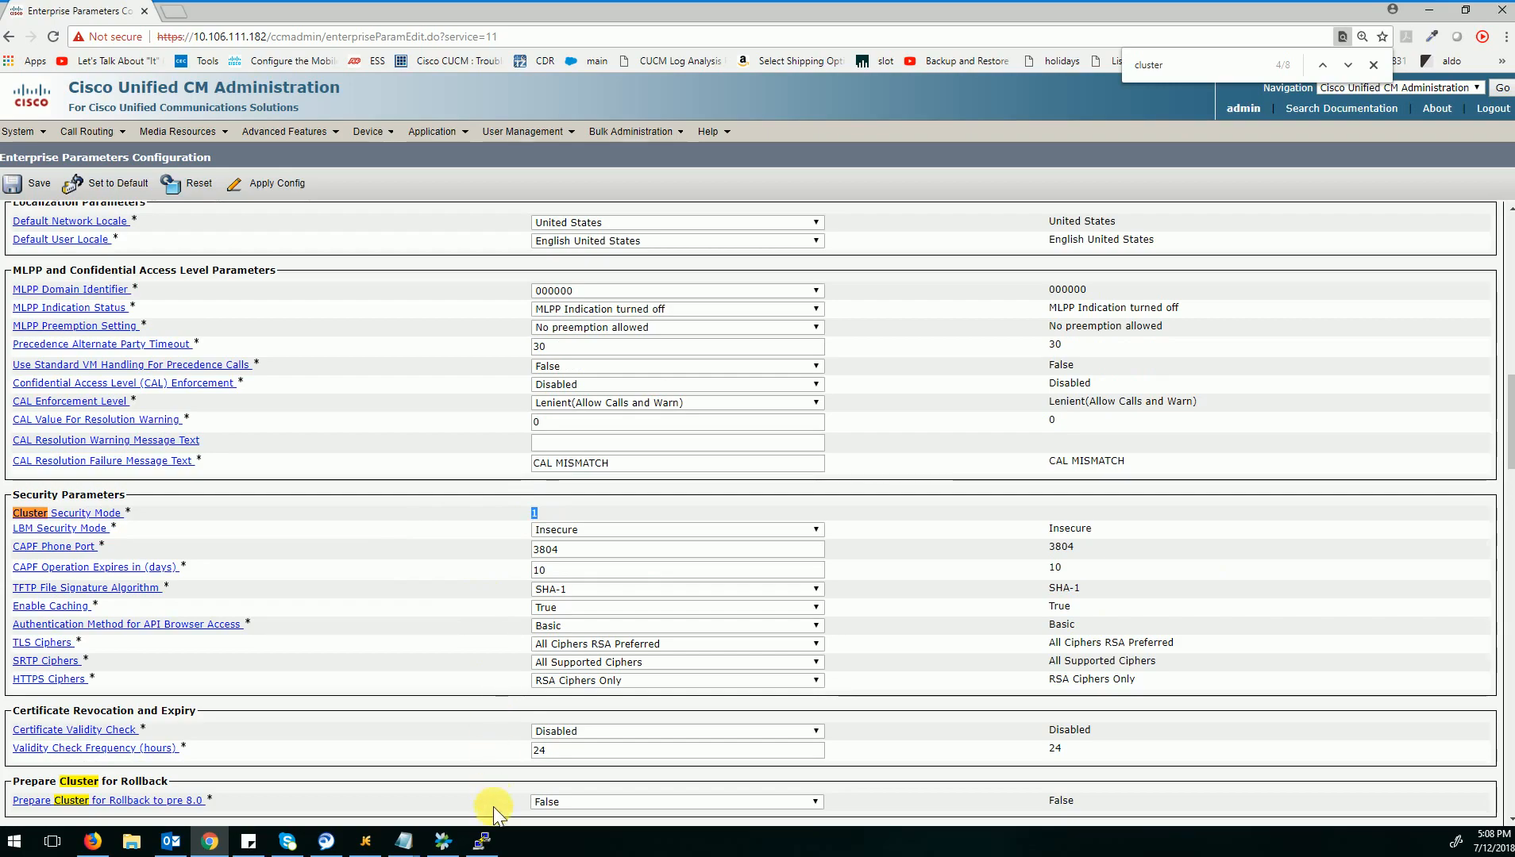
Switch to the PuTTY session and enter the command "utils ctl set-cluster mixed-mode" at the admin prompt without running it.
click(484, 842)
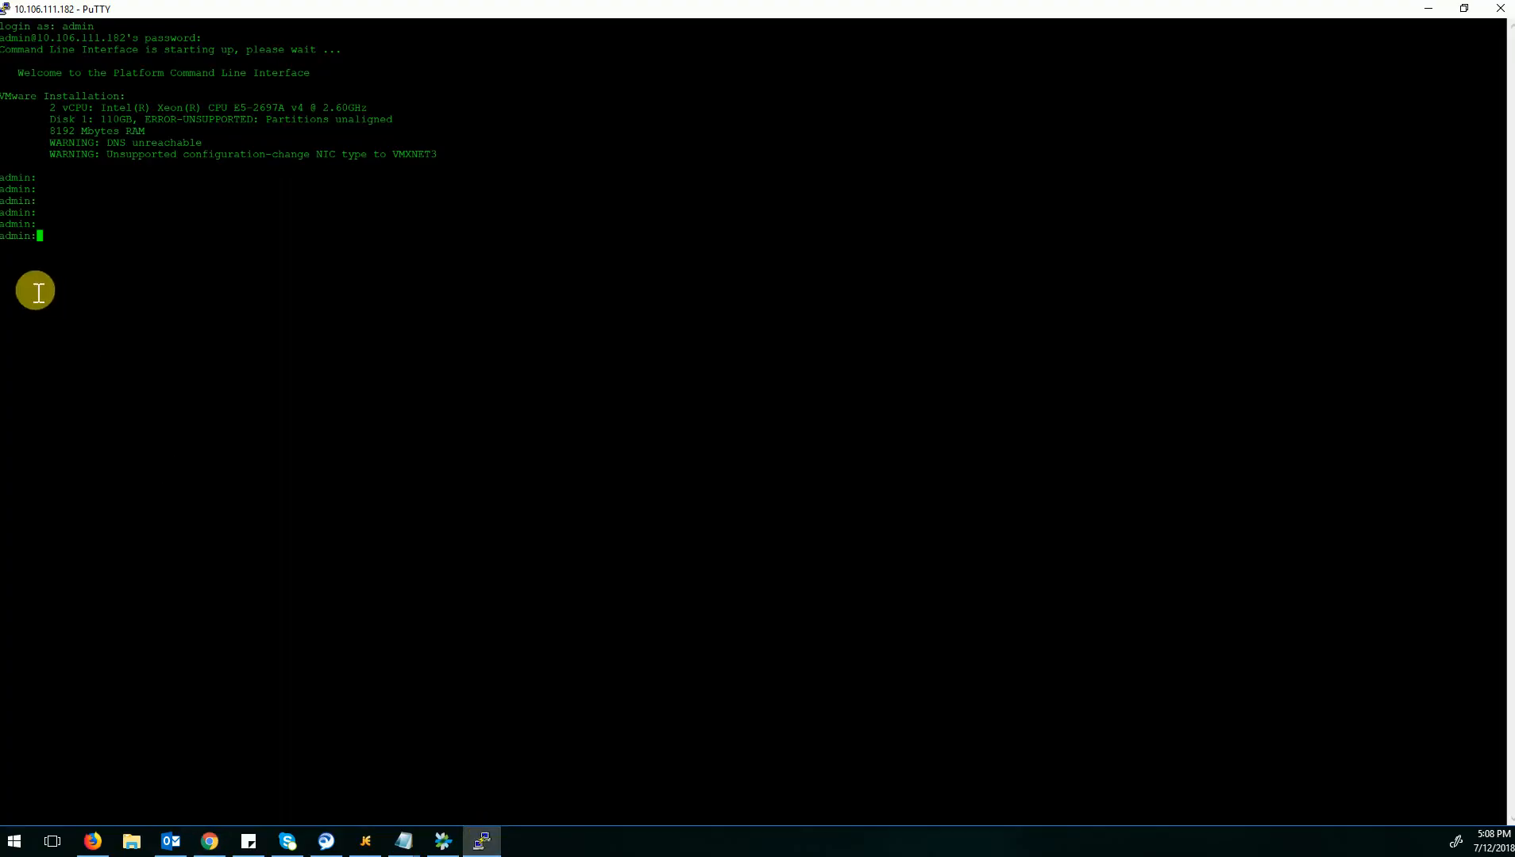
text(utils)
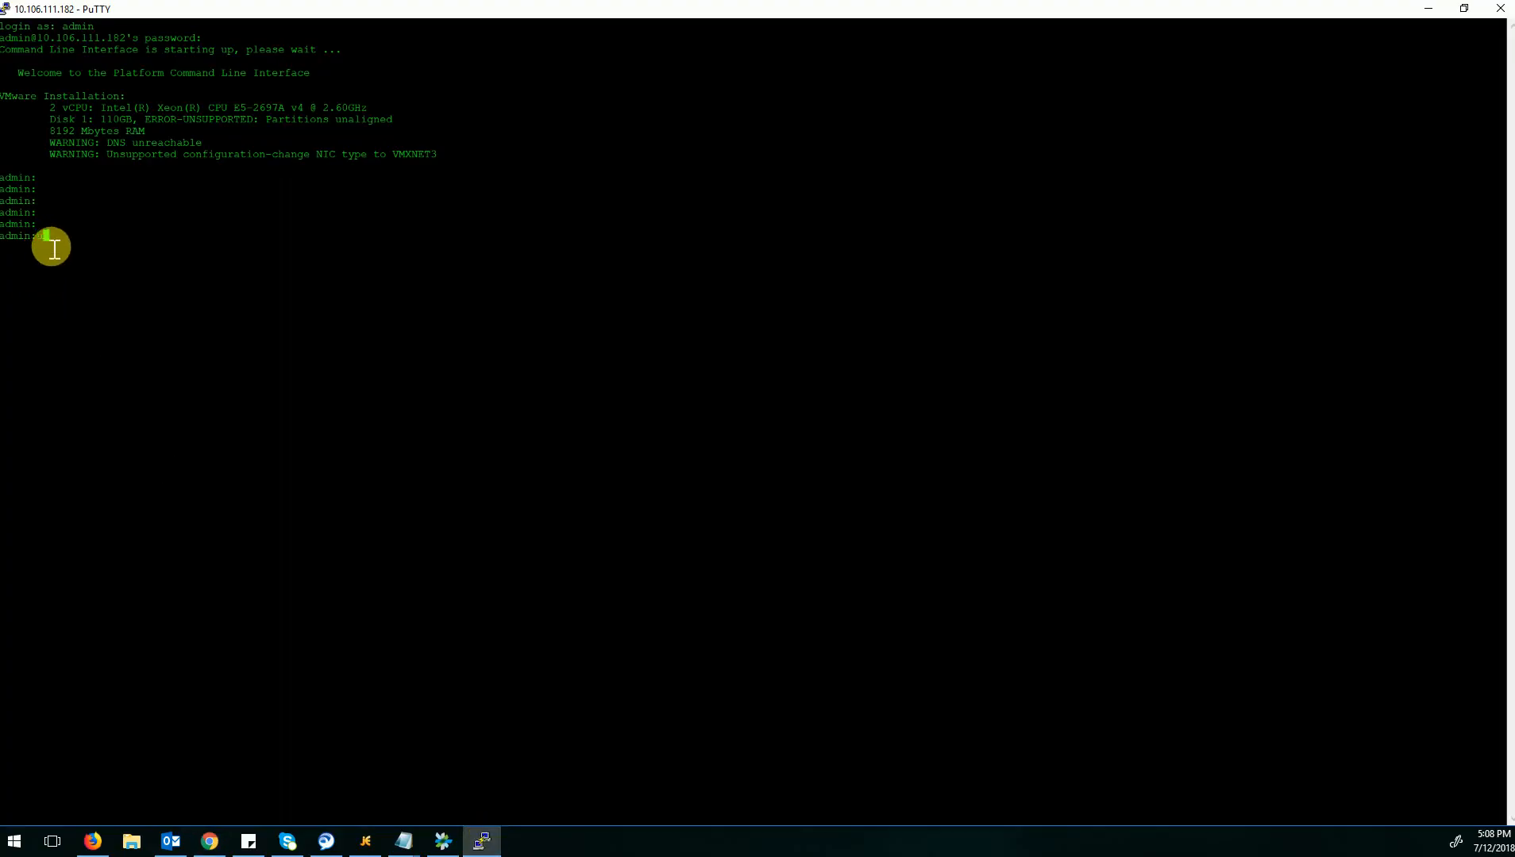
text( ctl set-)
key(Tab)
text(m)
key(Tab)
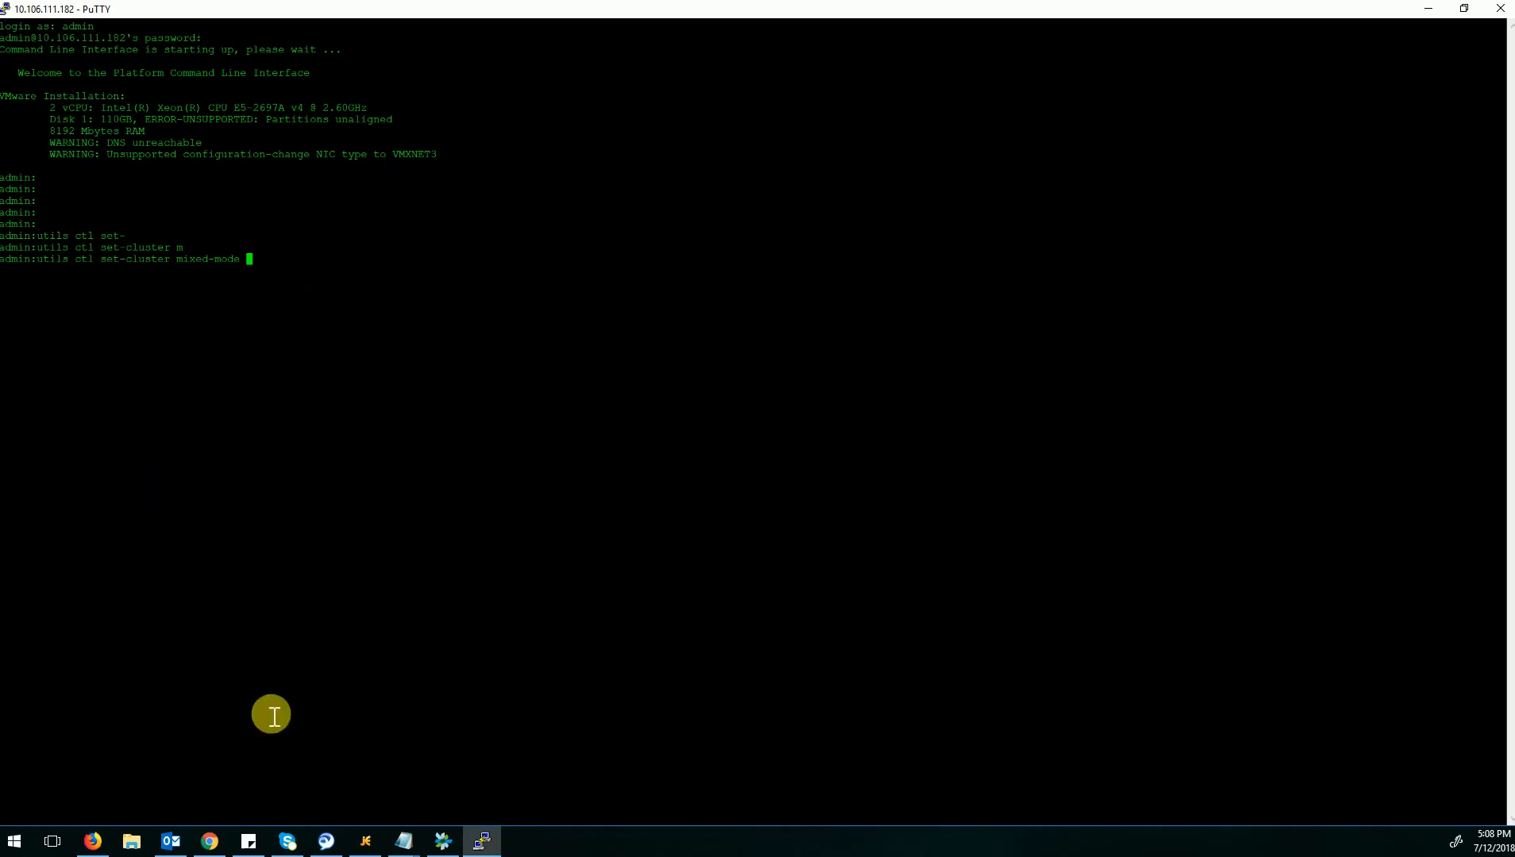
Switch back to Chrome and check the registration status of extension 1010 in the phone list.
click(213, 847)
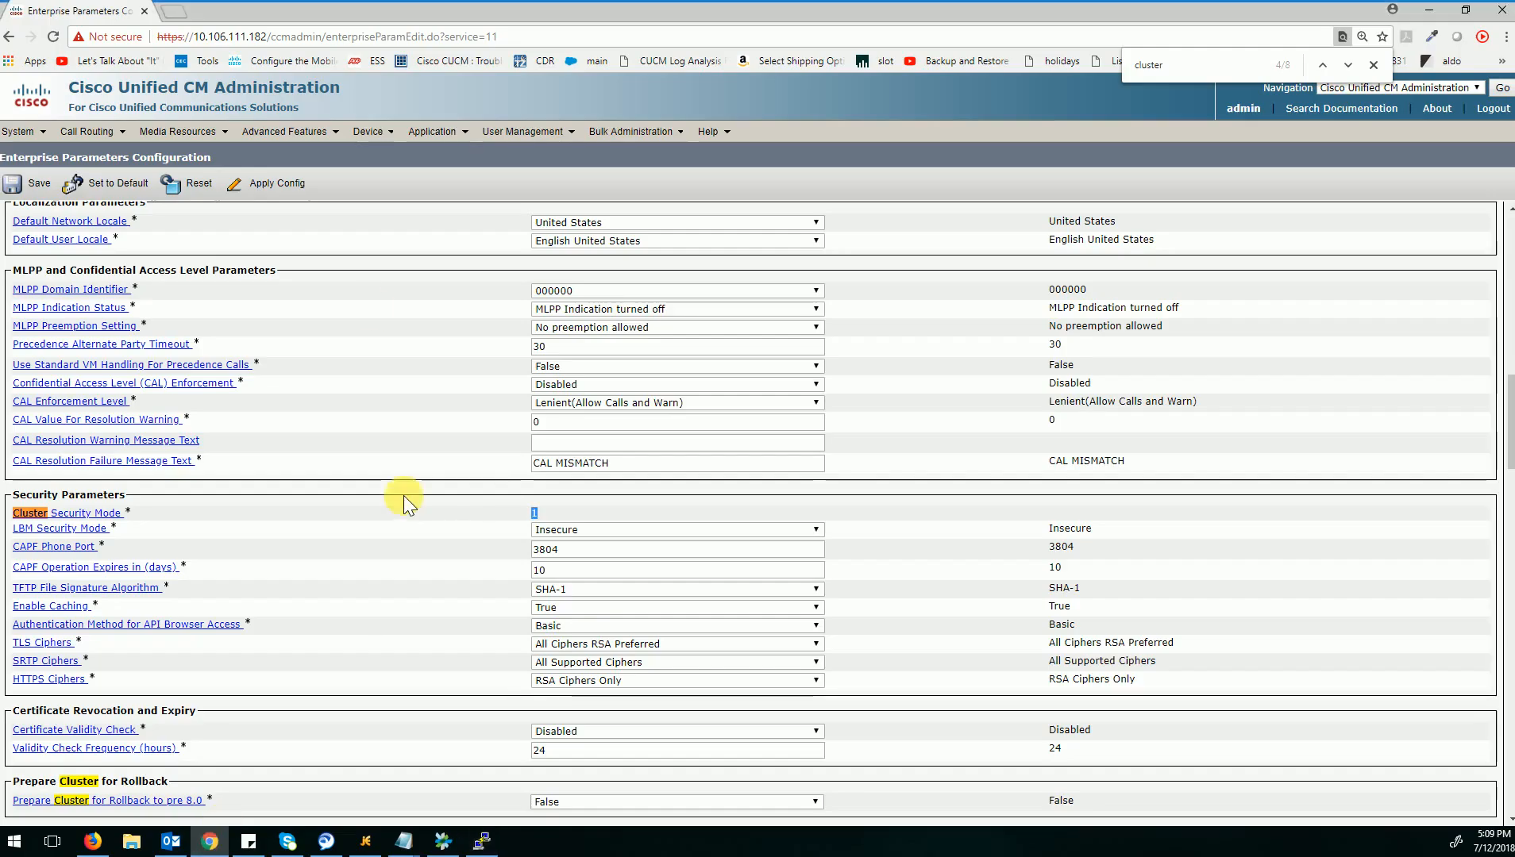
mouse_move(384, 147)
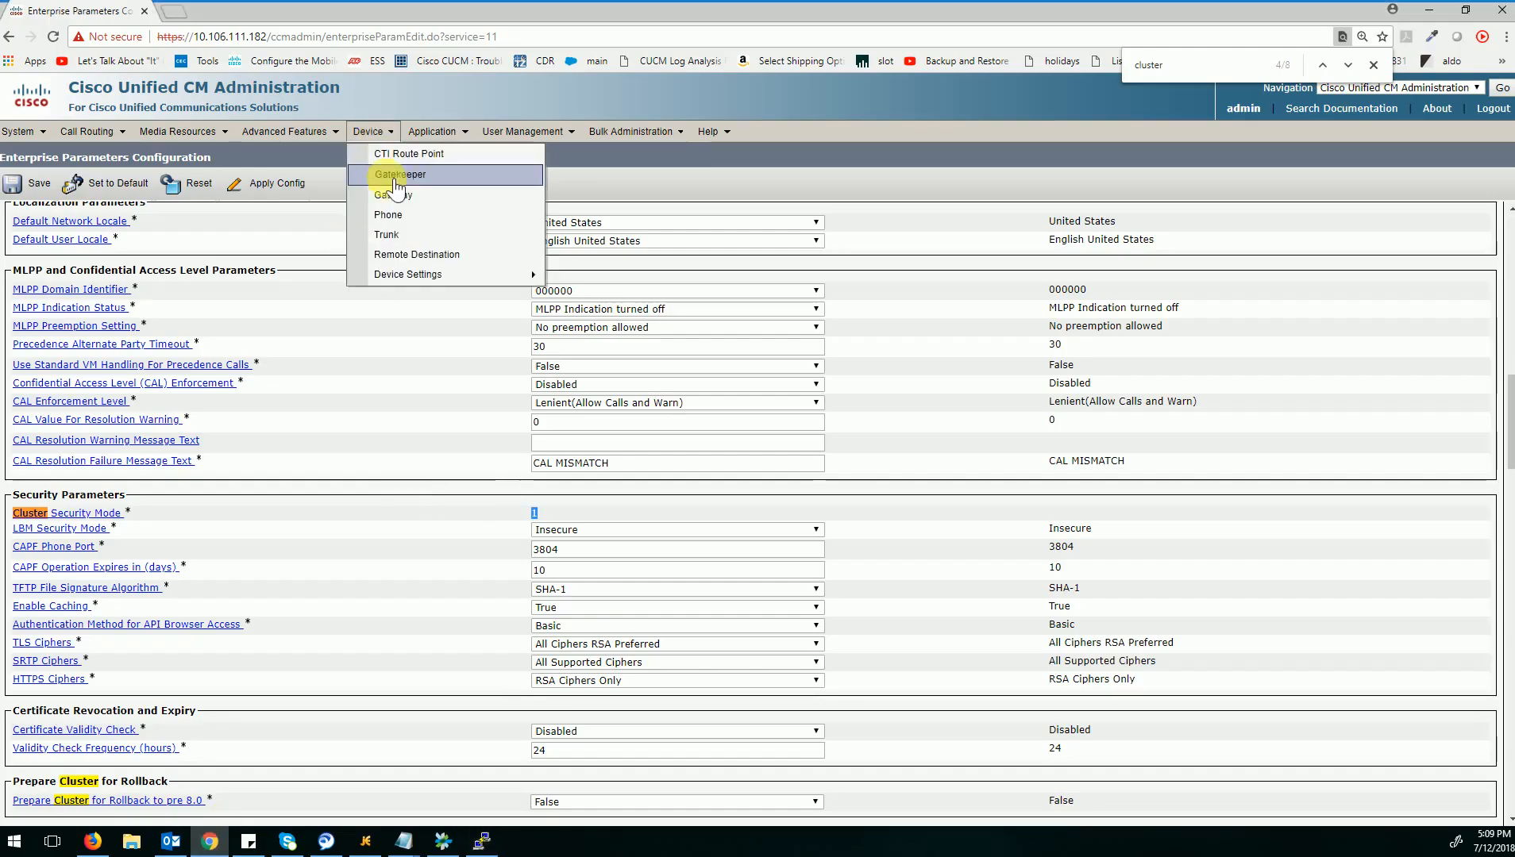
click(401, 216)
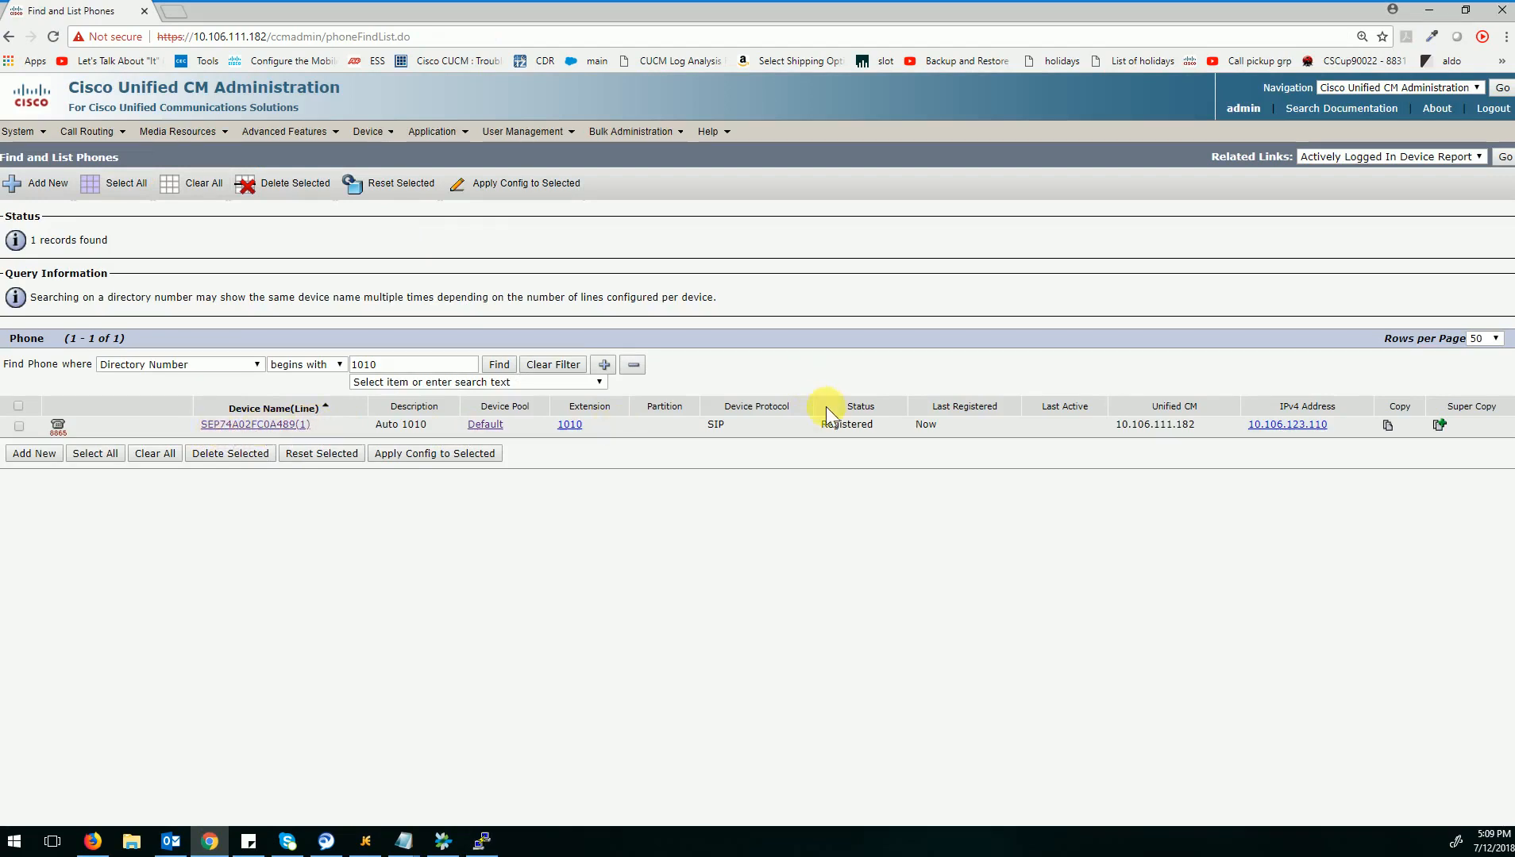
drag(820, 424, 882, 433)
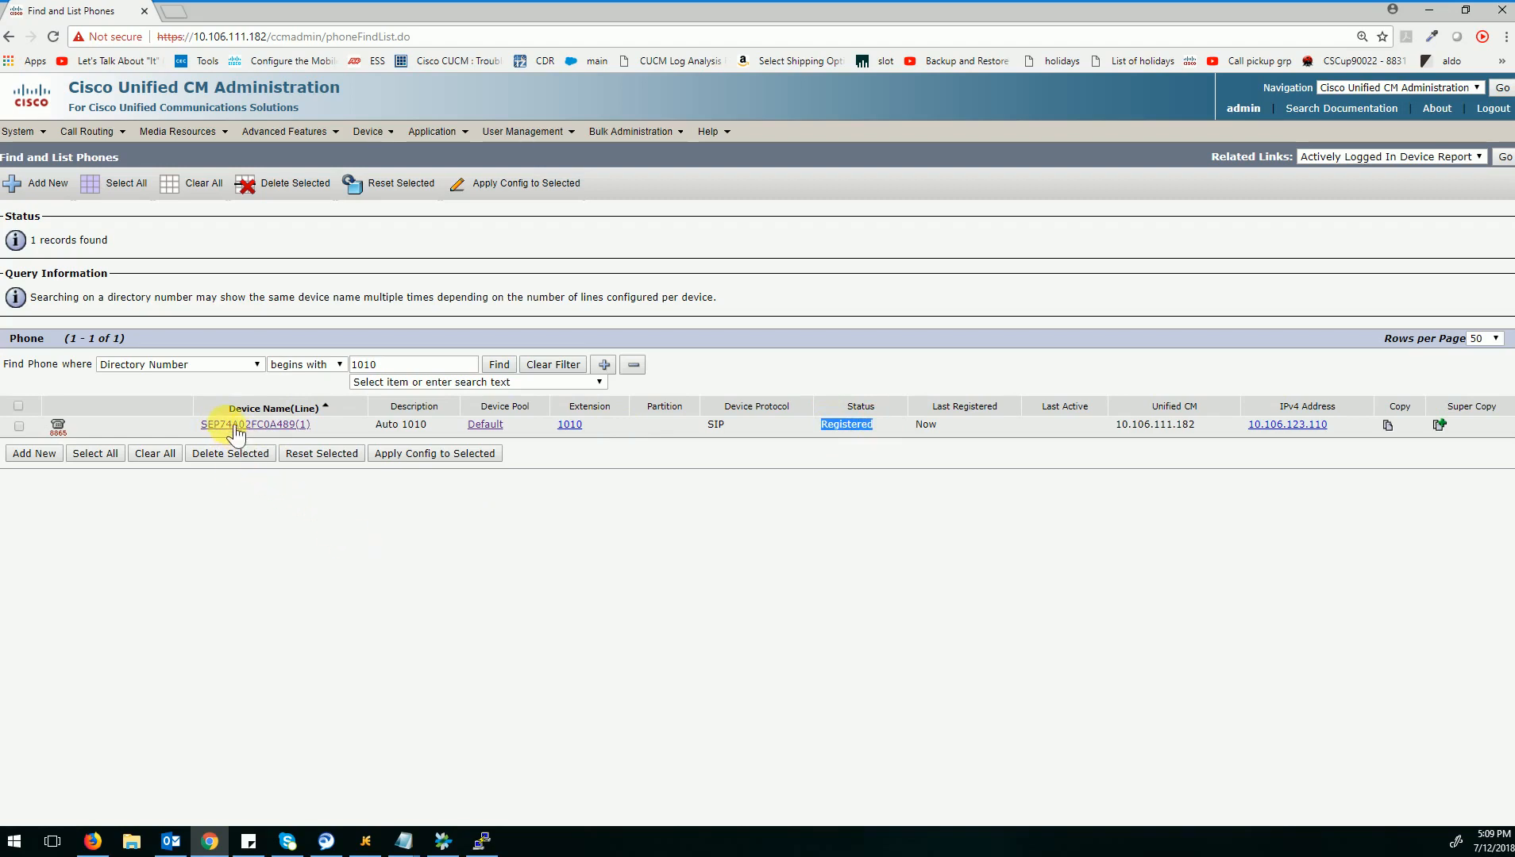
Search the phone security profiles for names that contain 8865.
mouse_move(35, 135)
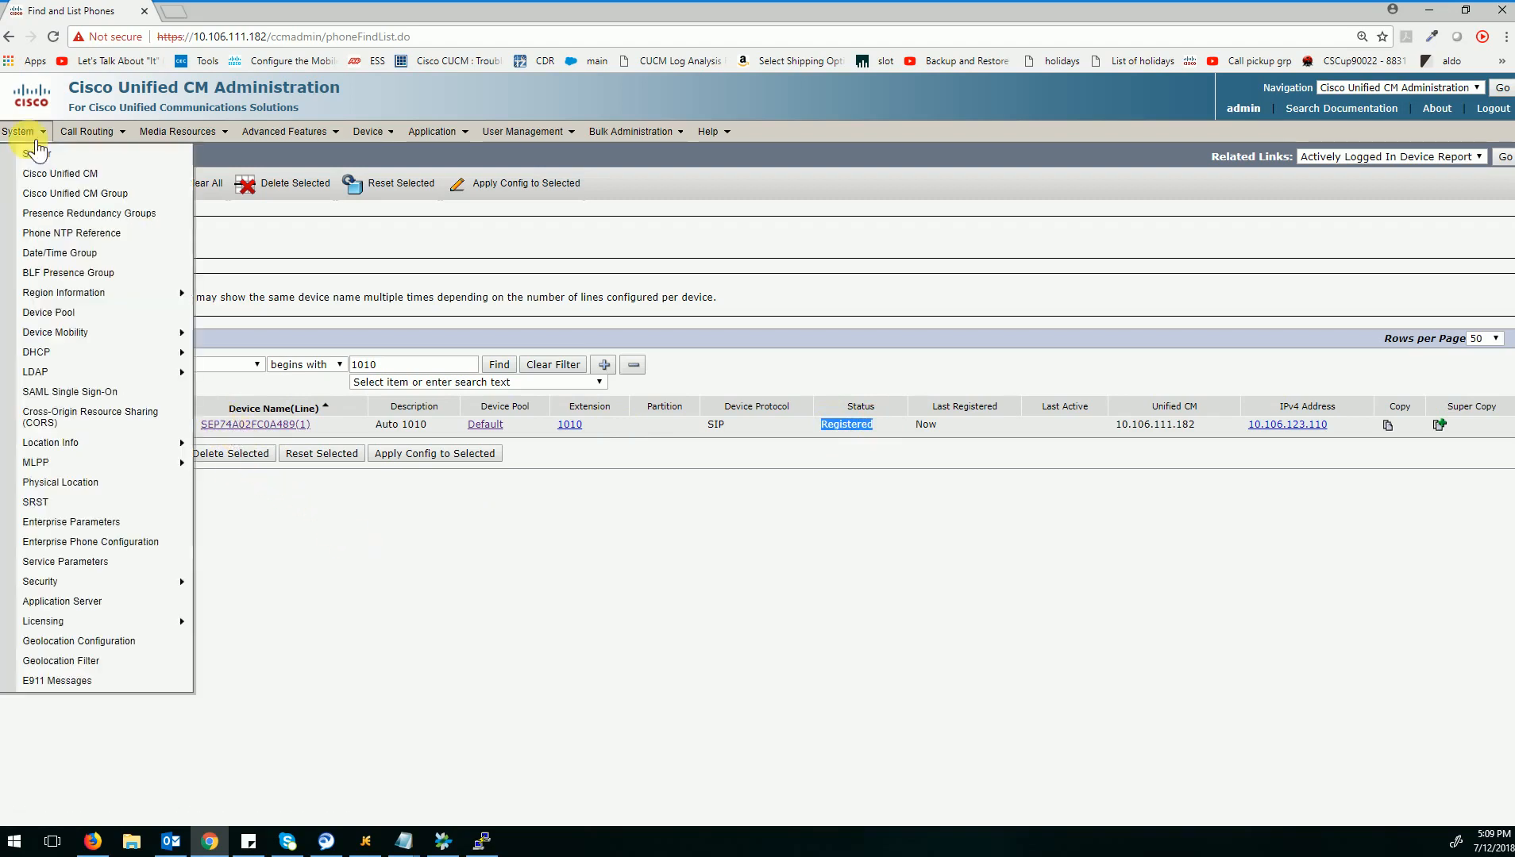
mouse_move(90, 376)
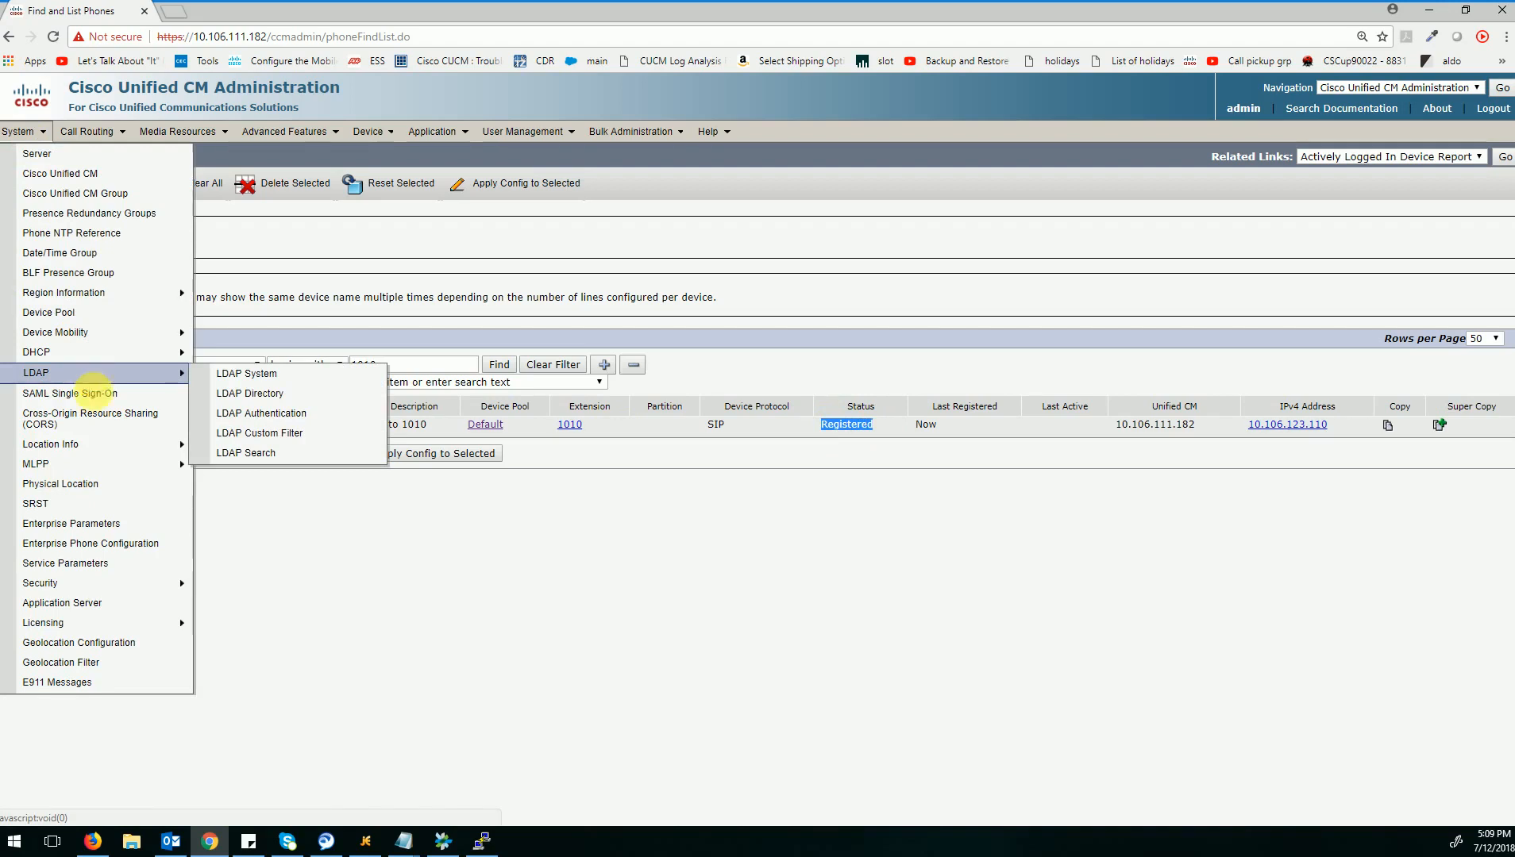
mouse_move(172, 582)
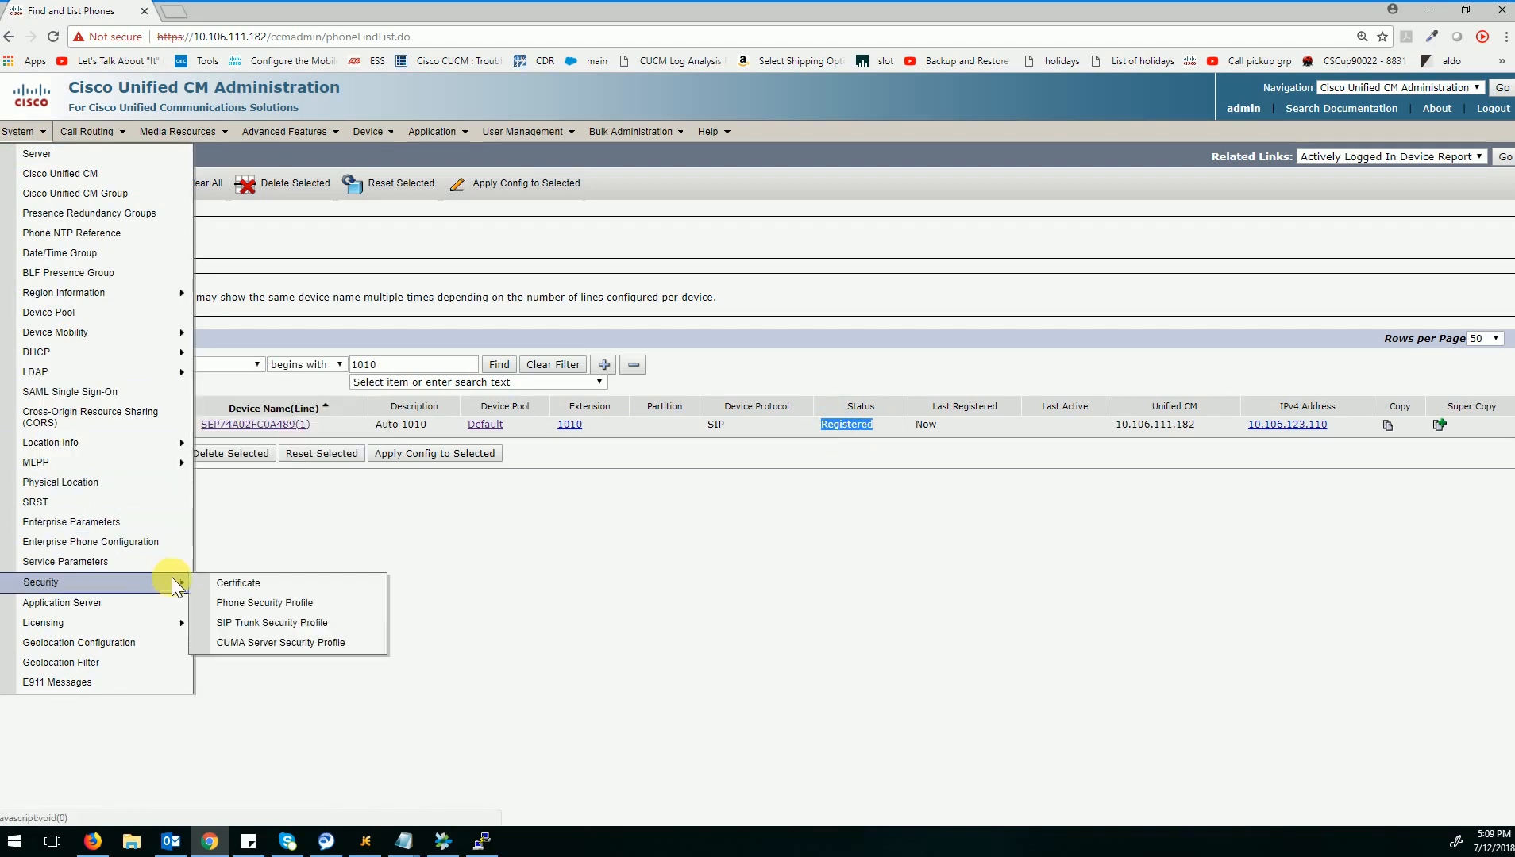
click(225, 607)
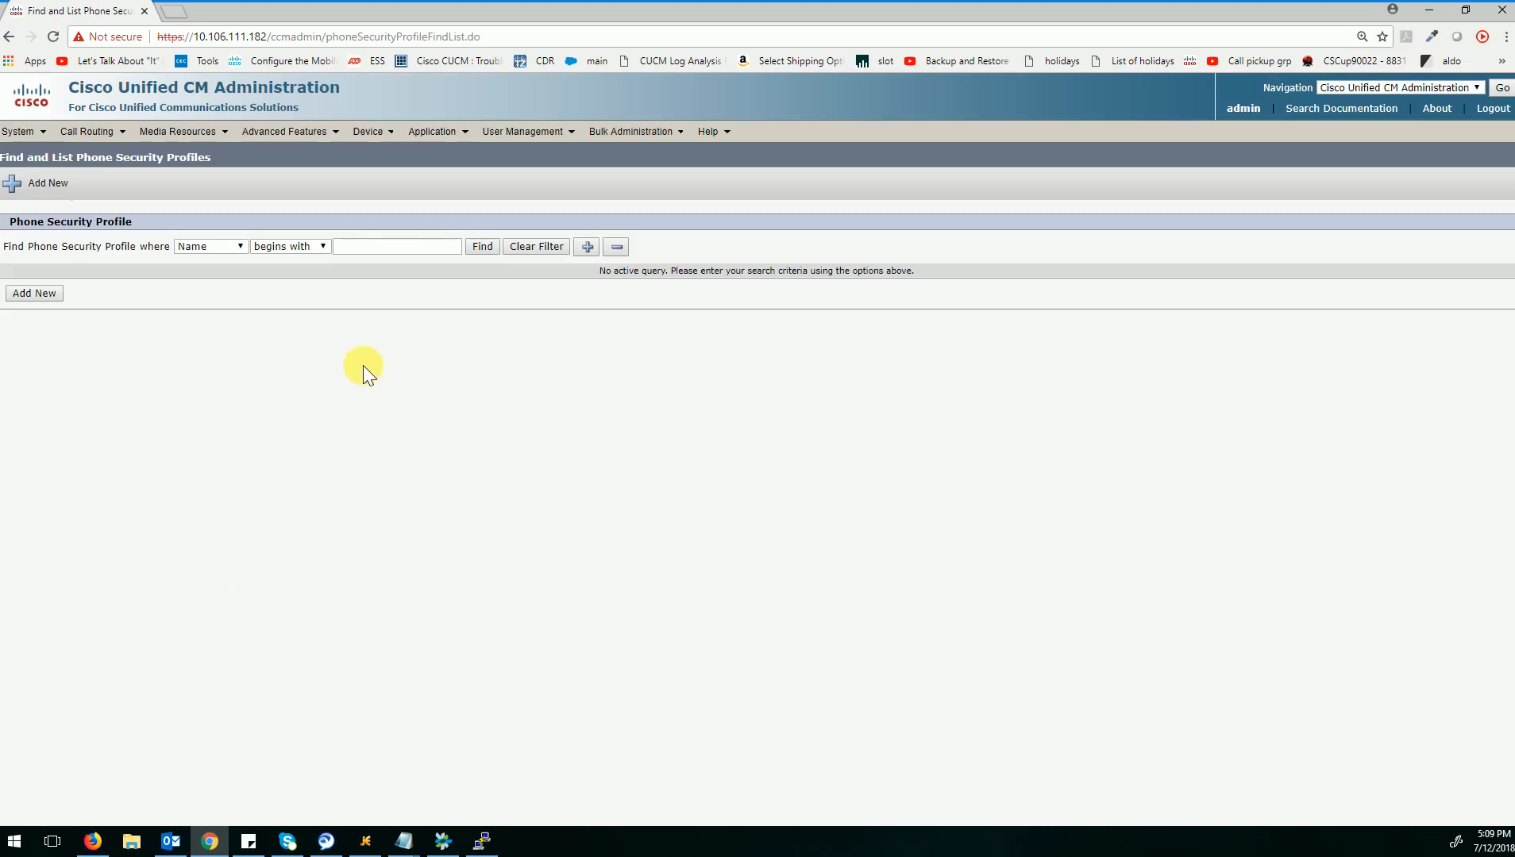
click(368, 260)
text(8865)
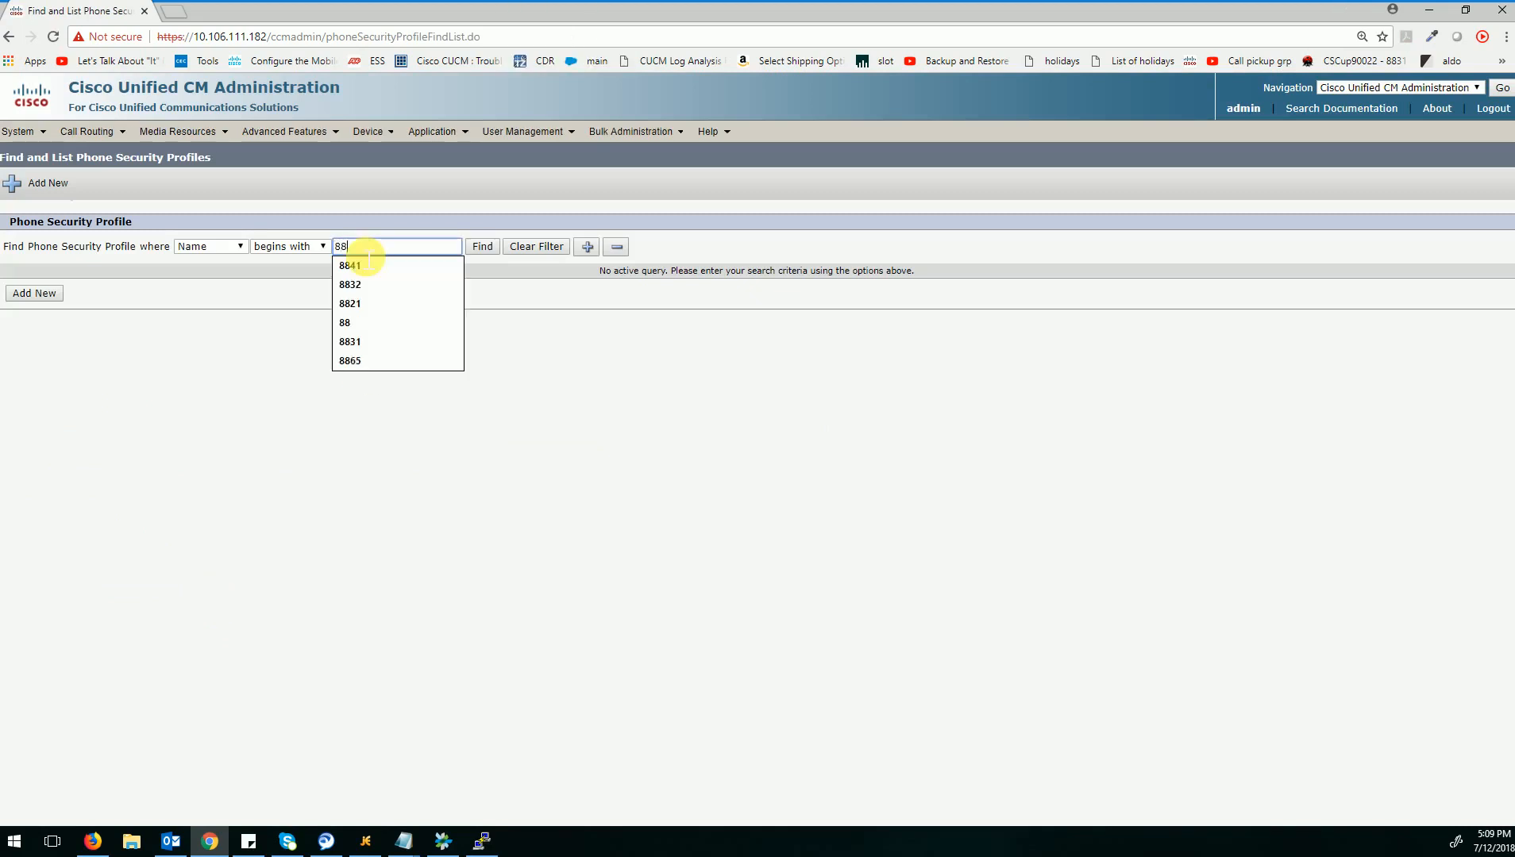
click(281, 246)
click(279, 293)
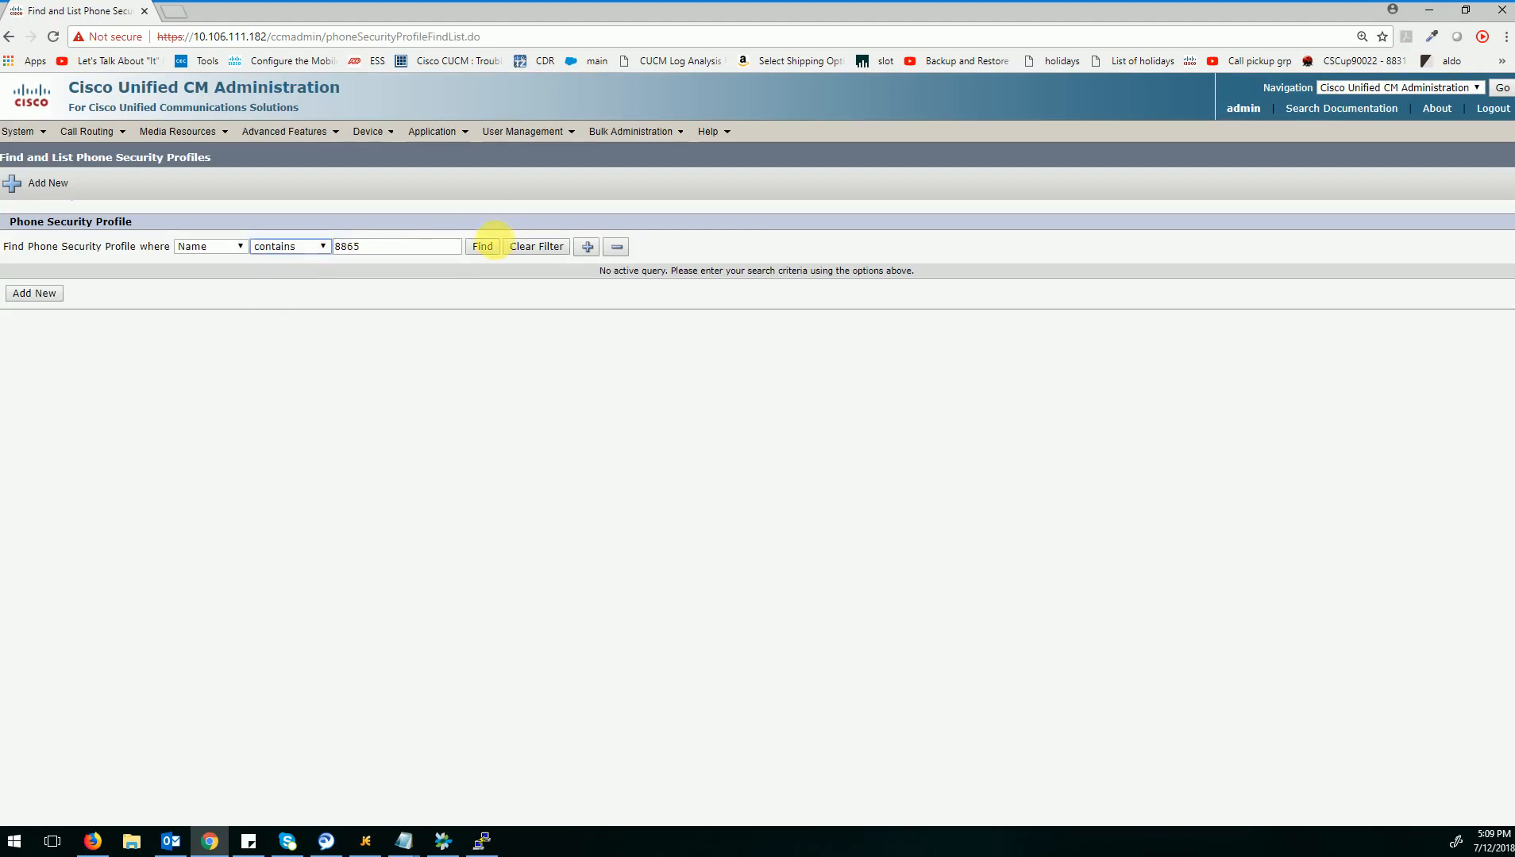
click(484, 247)
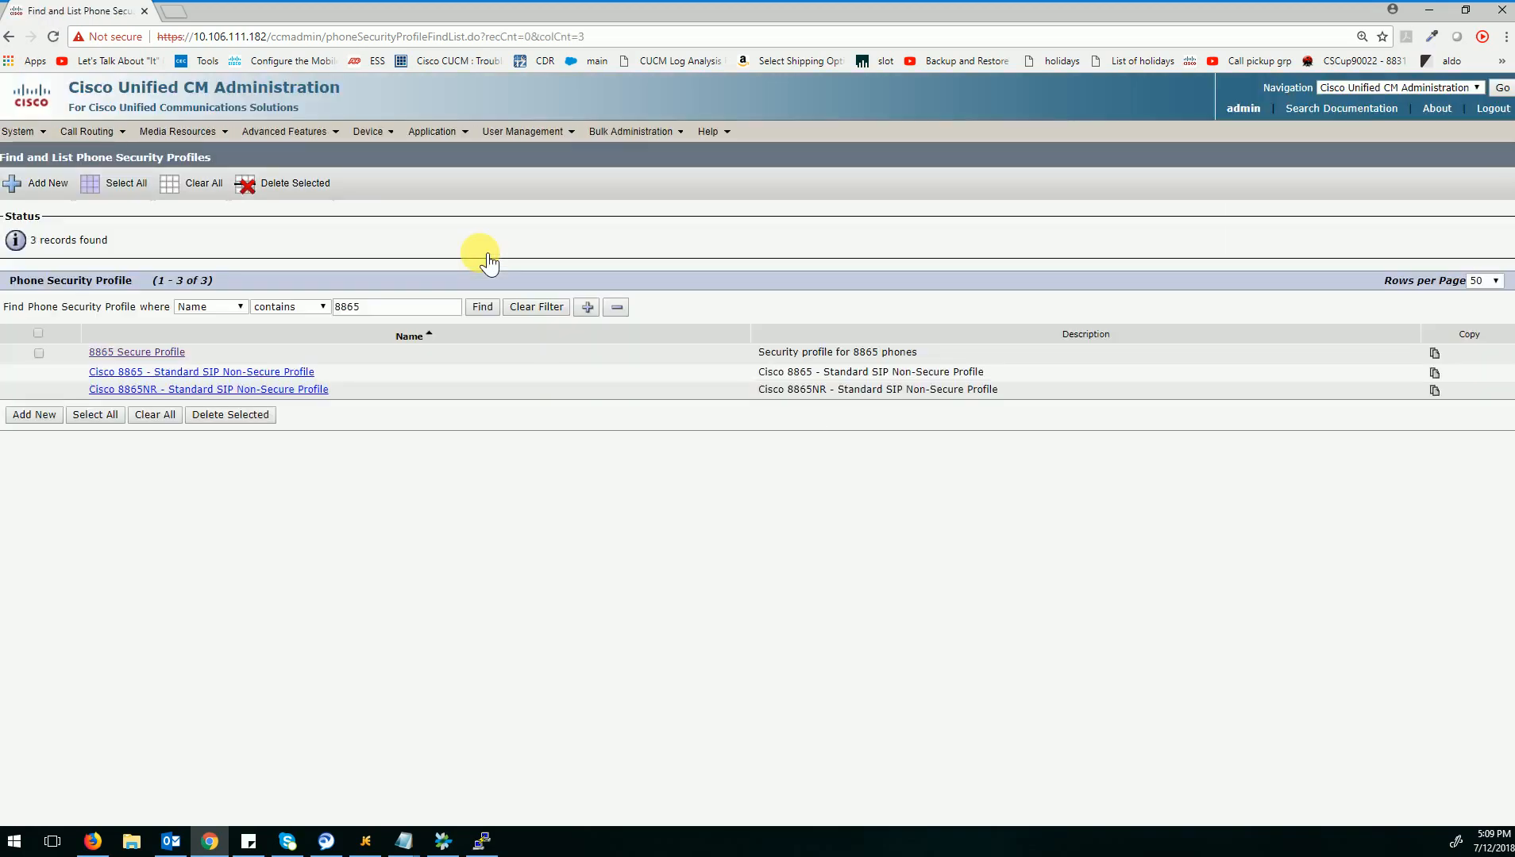
Open the 8865 Secure Profile and select Encrypted as its Device Security Mode.
click(170, 355)
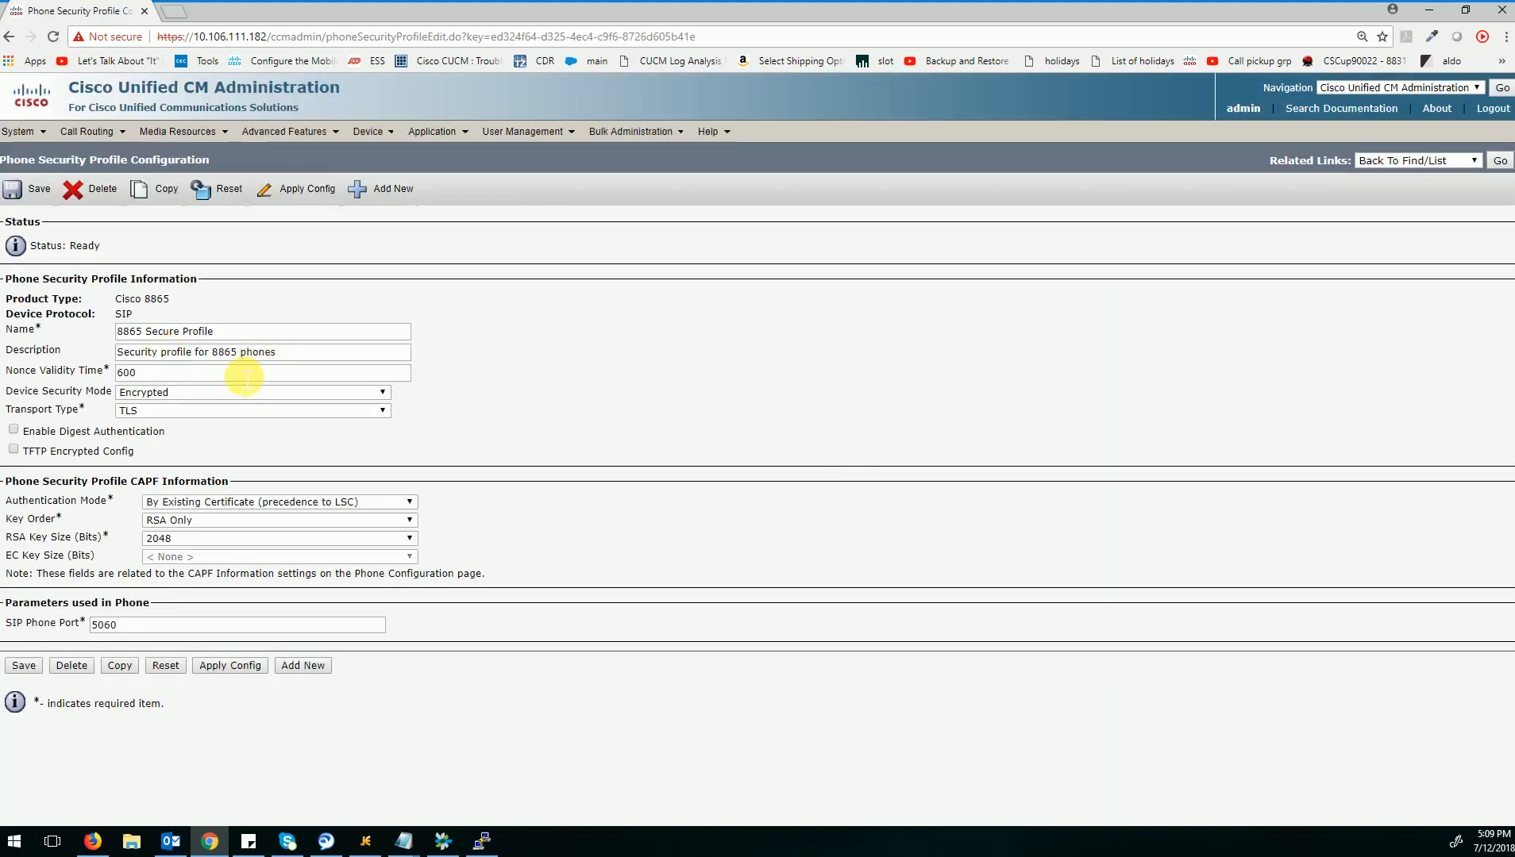
click(210, 393)
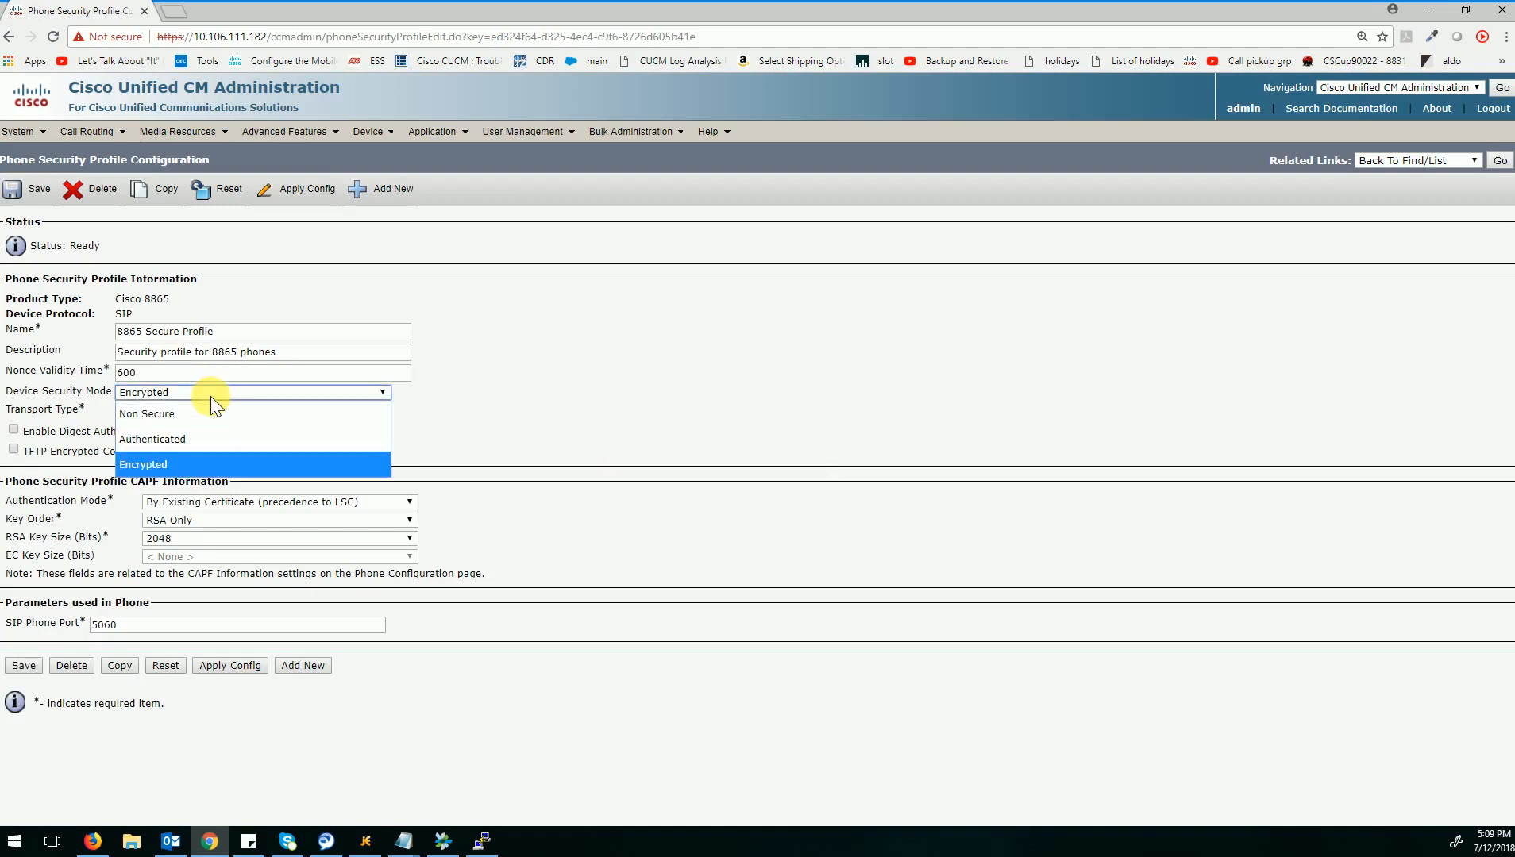
click(201, 463)
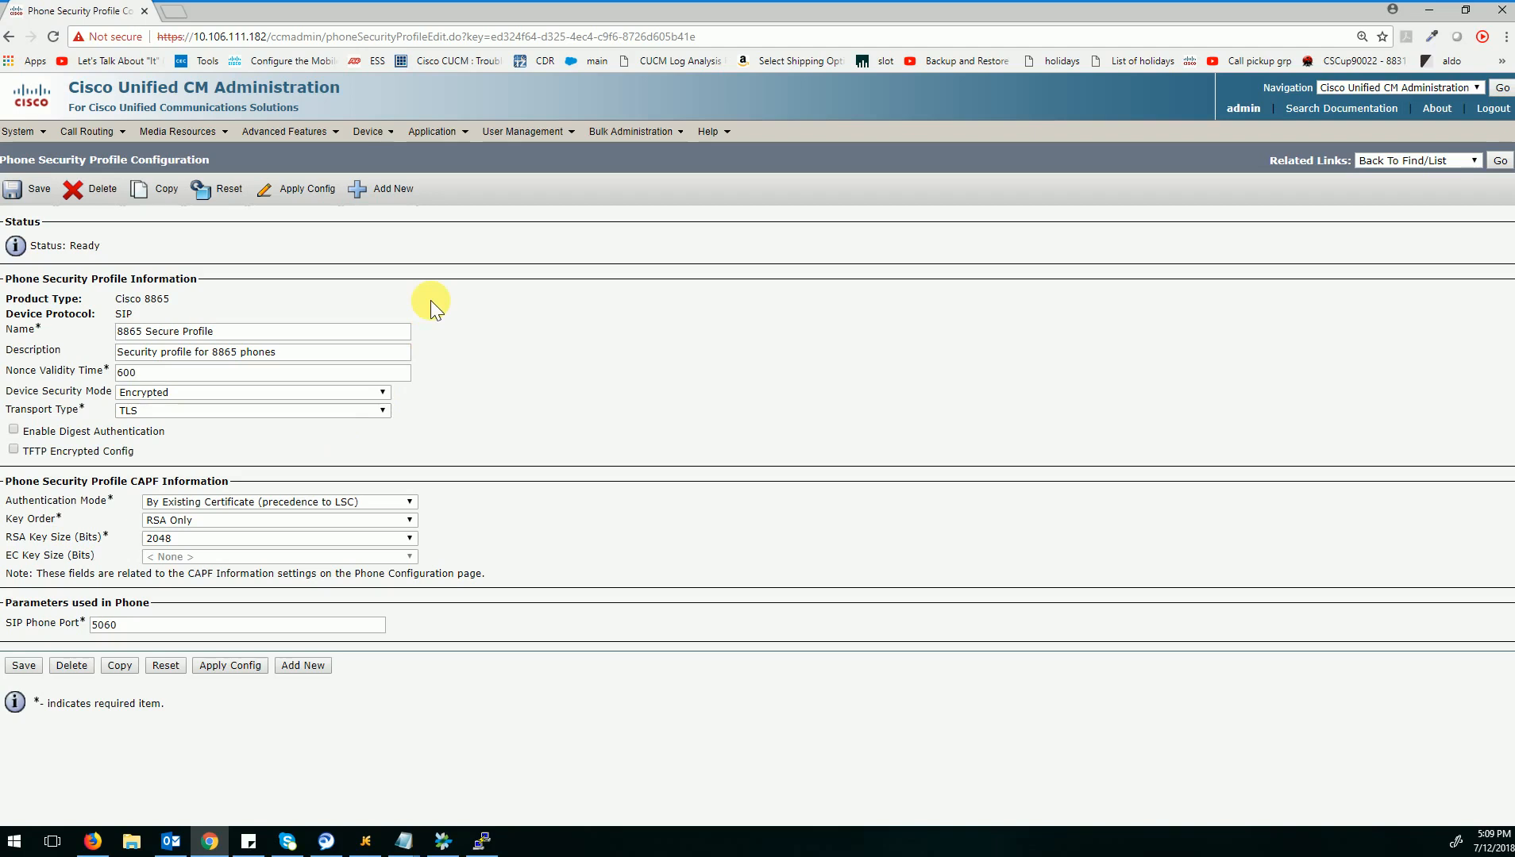
Return to the phone list and open the configuration of the phone with extension 1010.
click(383, 143)
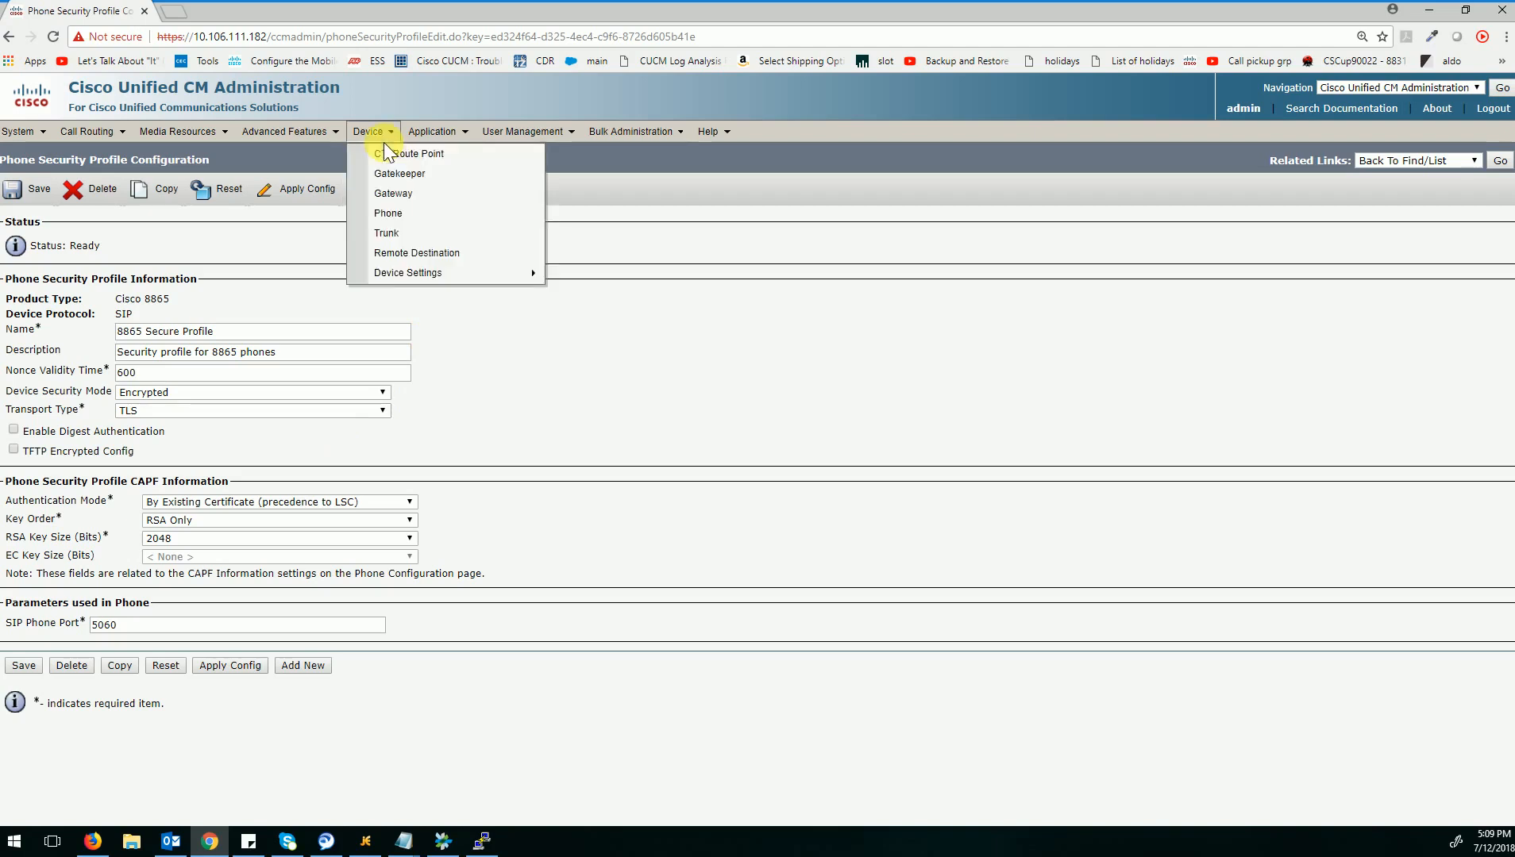
click(395, 220)
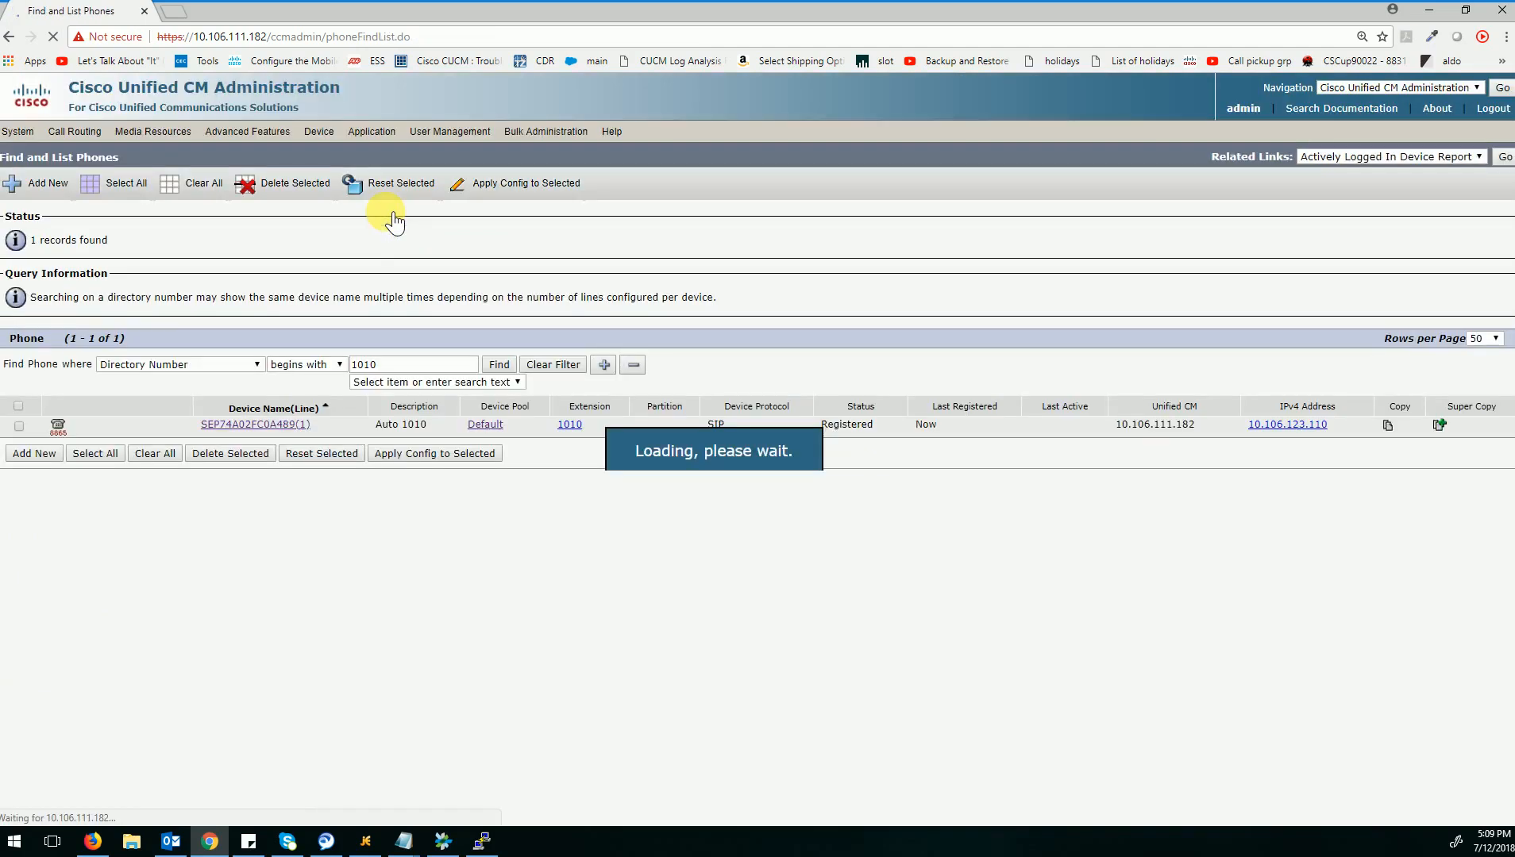
click(214, 429)
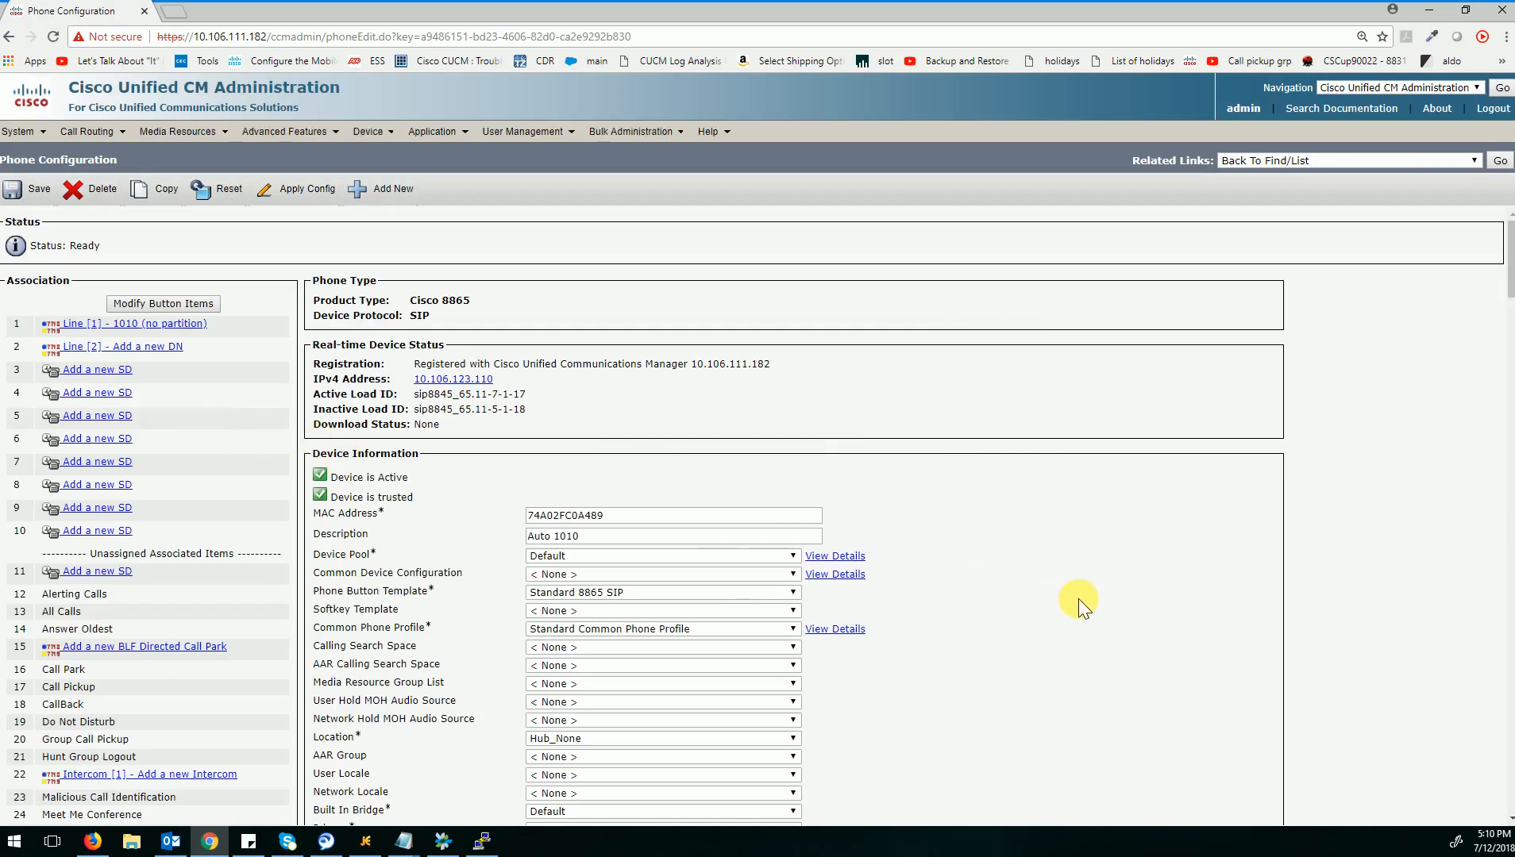
Set the phone's Certificate Operation to Install/Upgrade in the Certification Authority Proxy Function (CAPF) Information section.
scroll(1079, 599, down, 10)
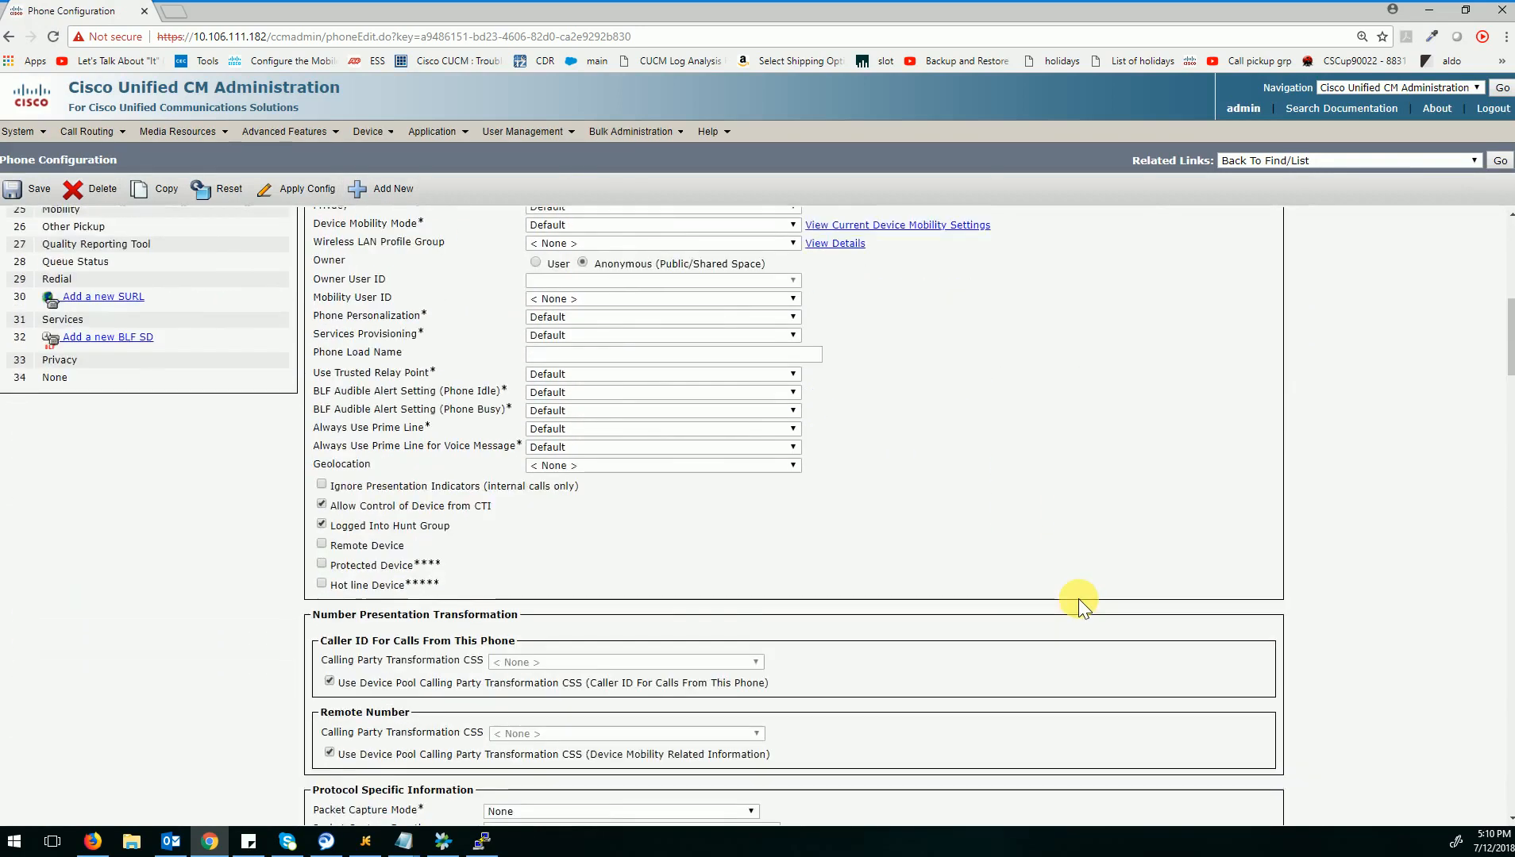
scroll(1078, 599, down, 5)
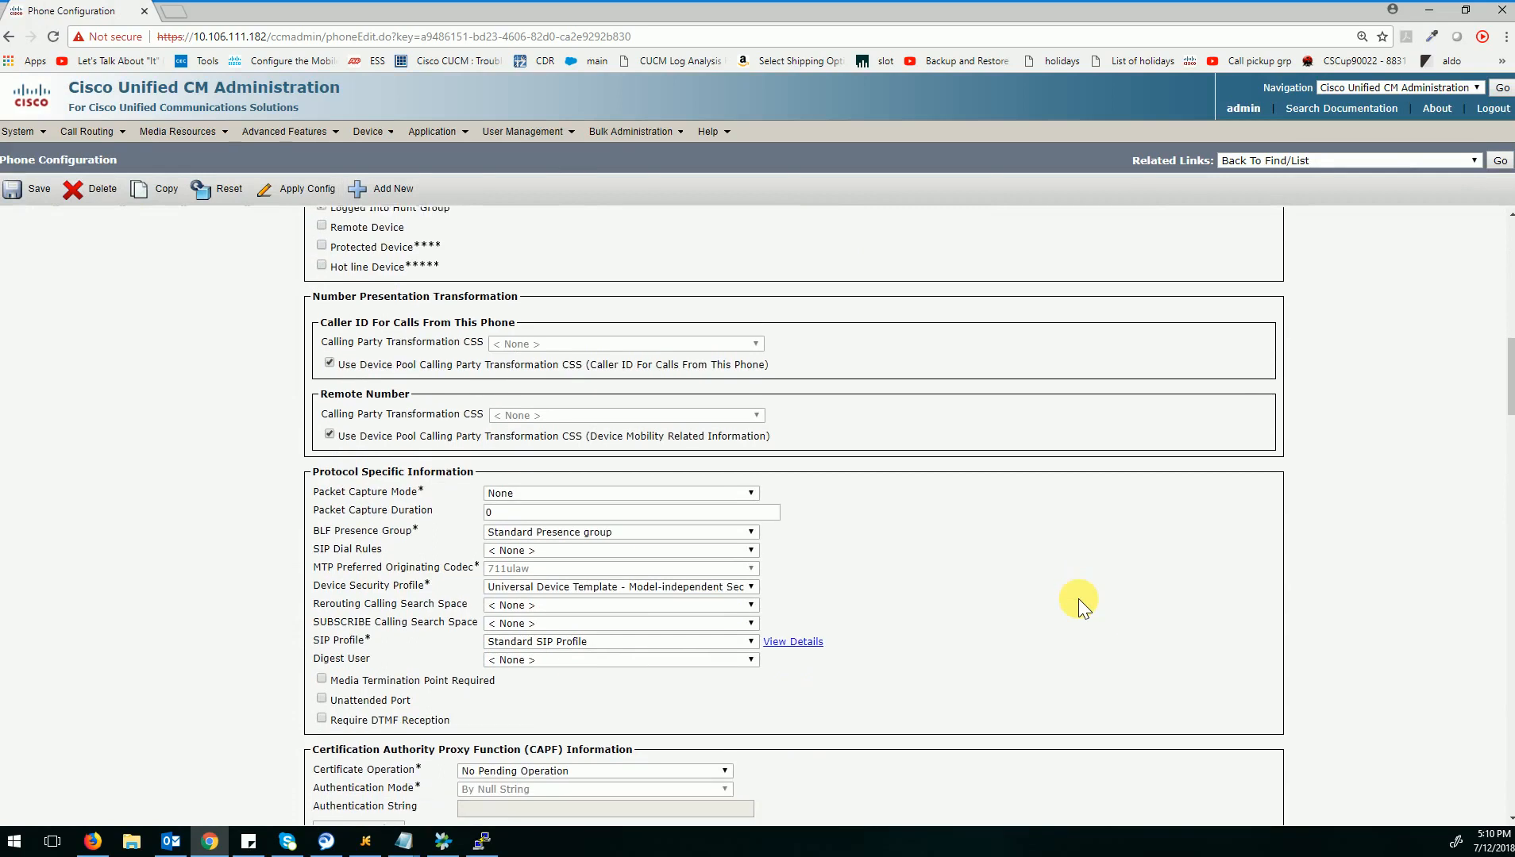
scroll(1079, 599, down, 1)
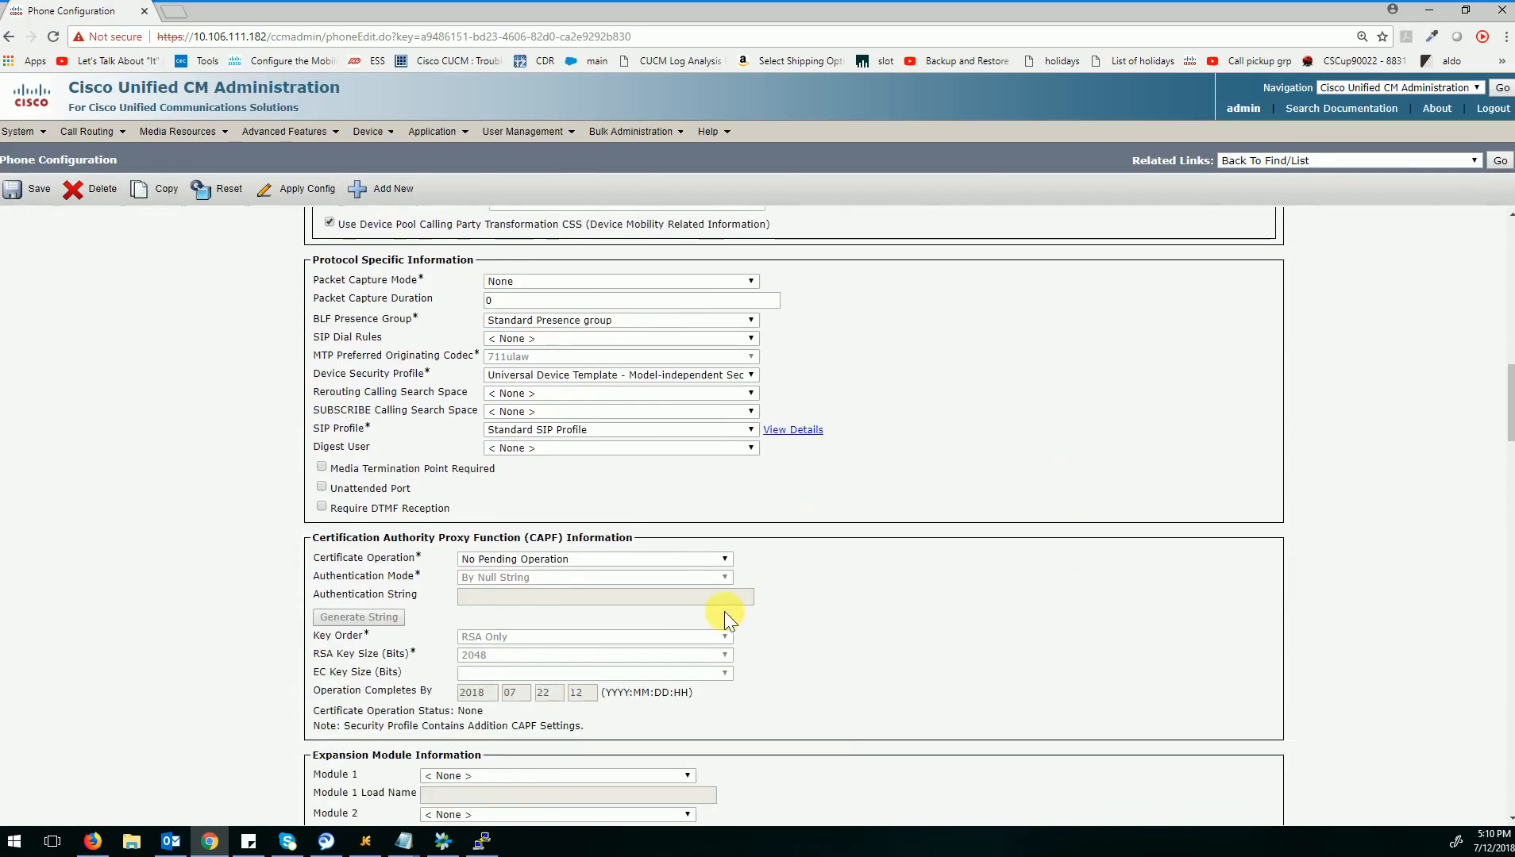
click(627, 560)
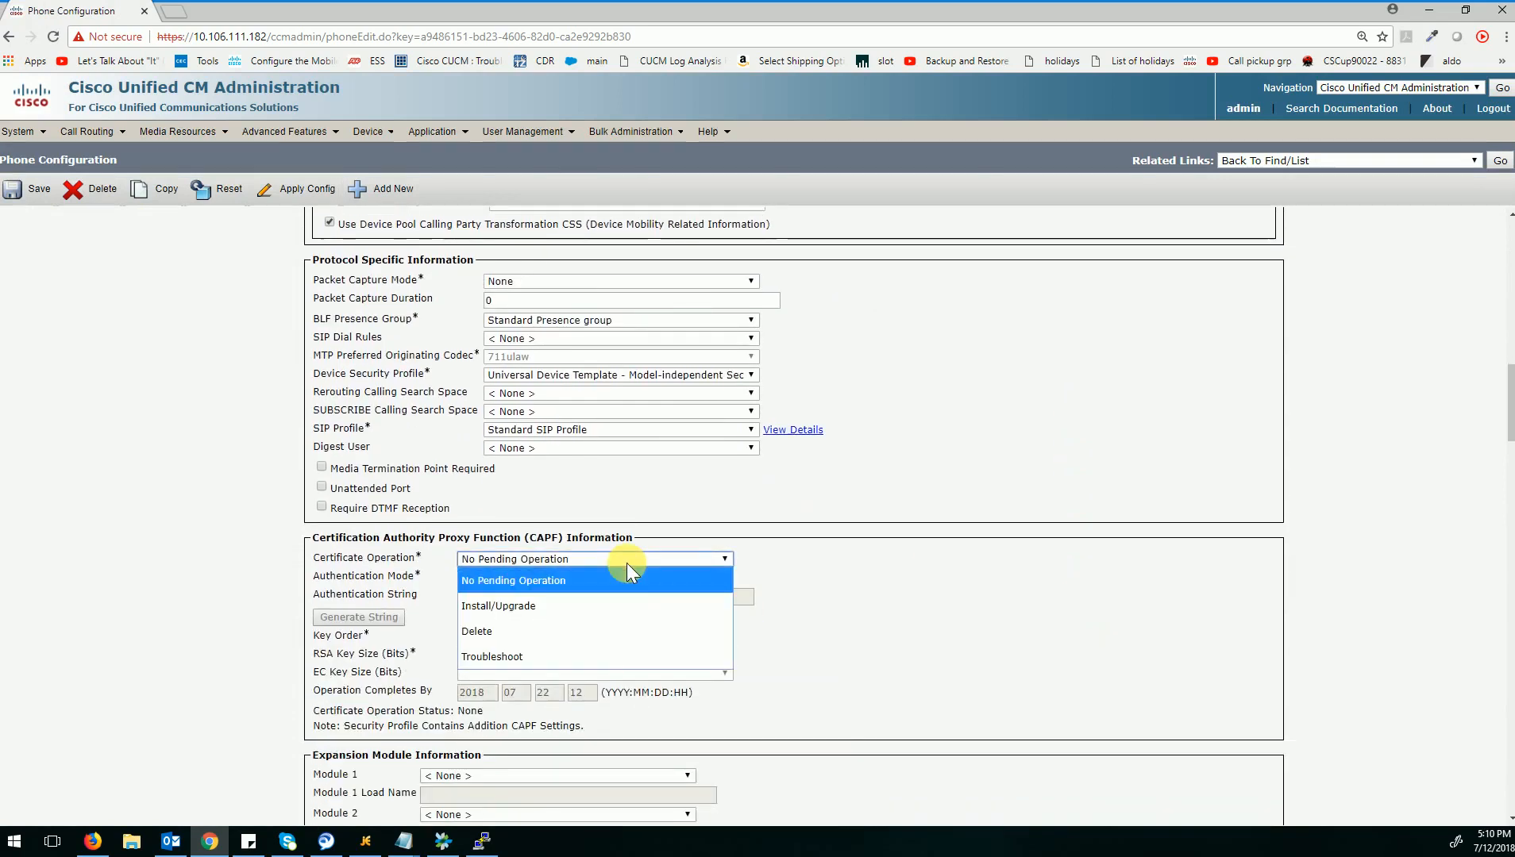
click(614, 603)
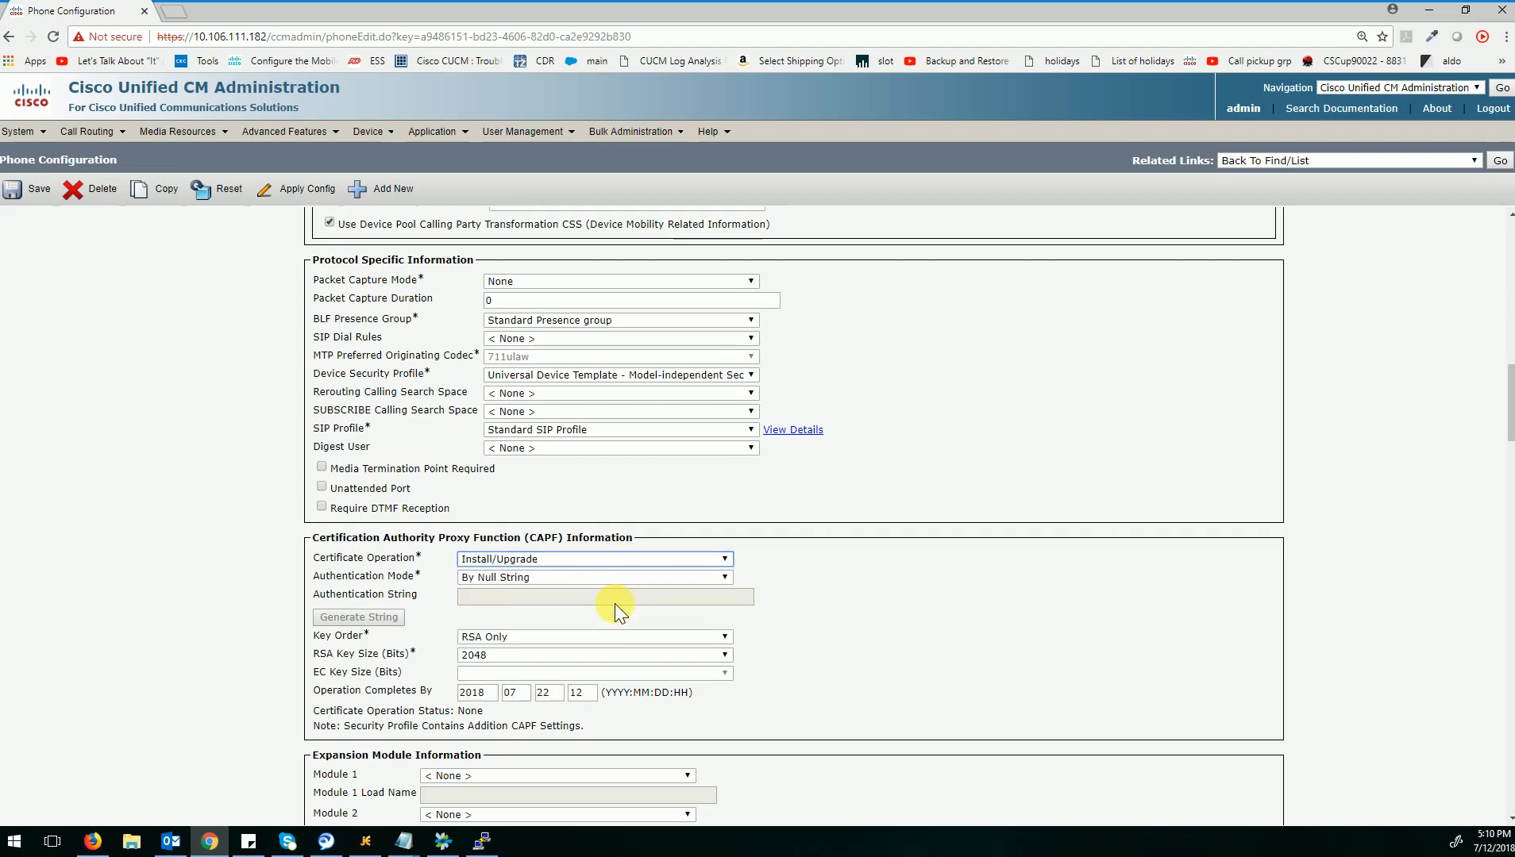
Check the Operation Completes By date and its format in the CAPF settings.
double_click(545, 694)
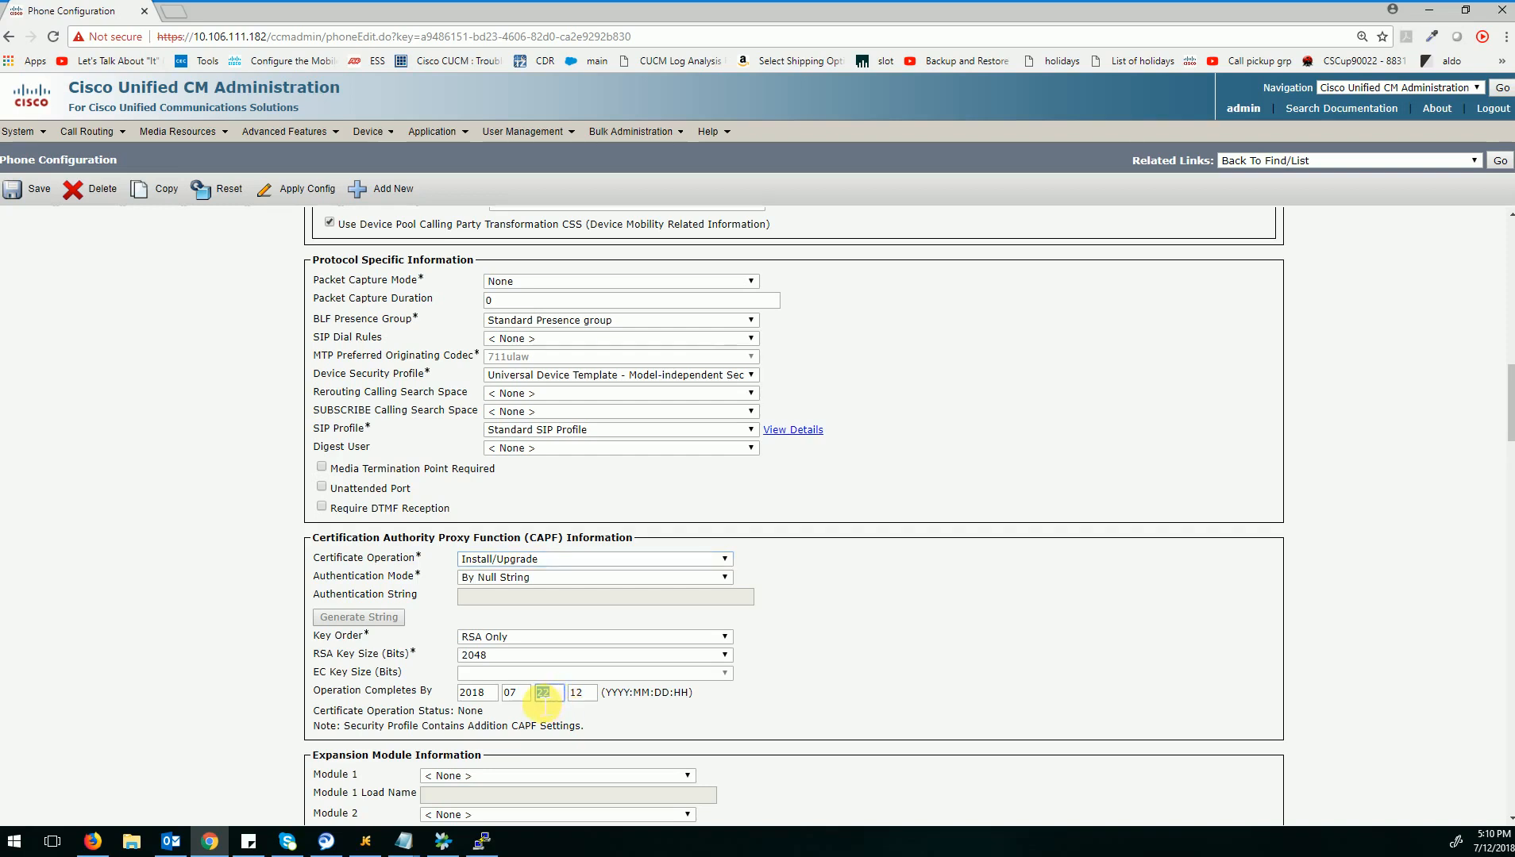
drag(605, 694, 698, 700)
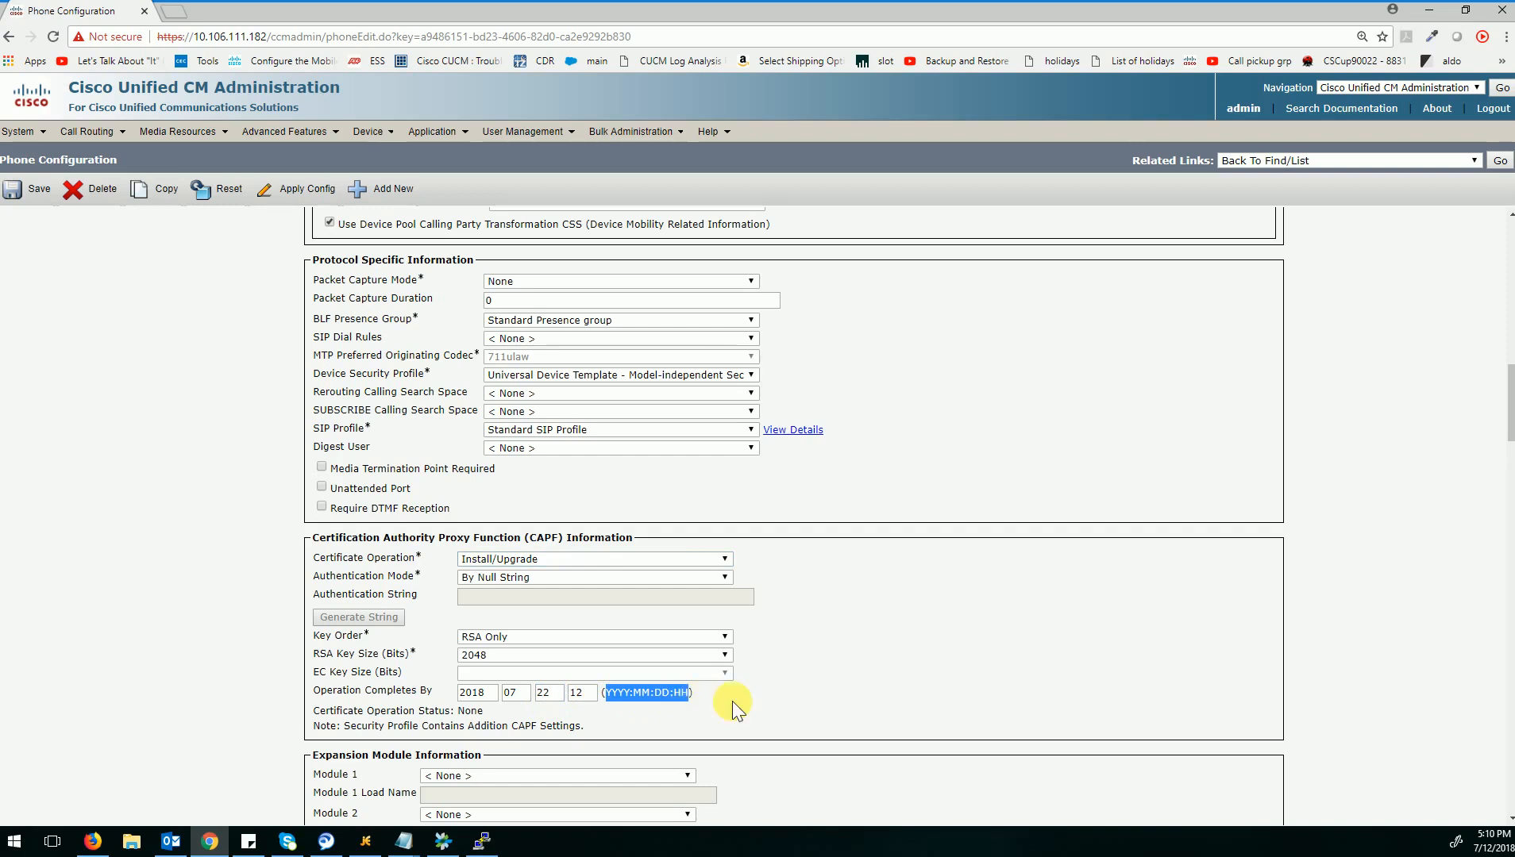
click(733, 701)
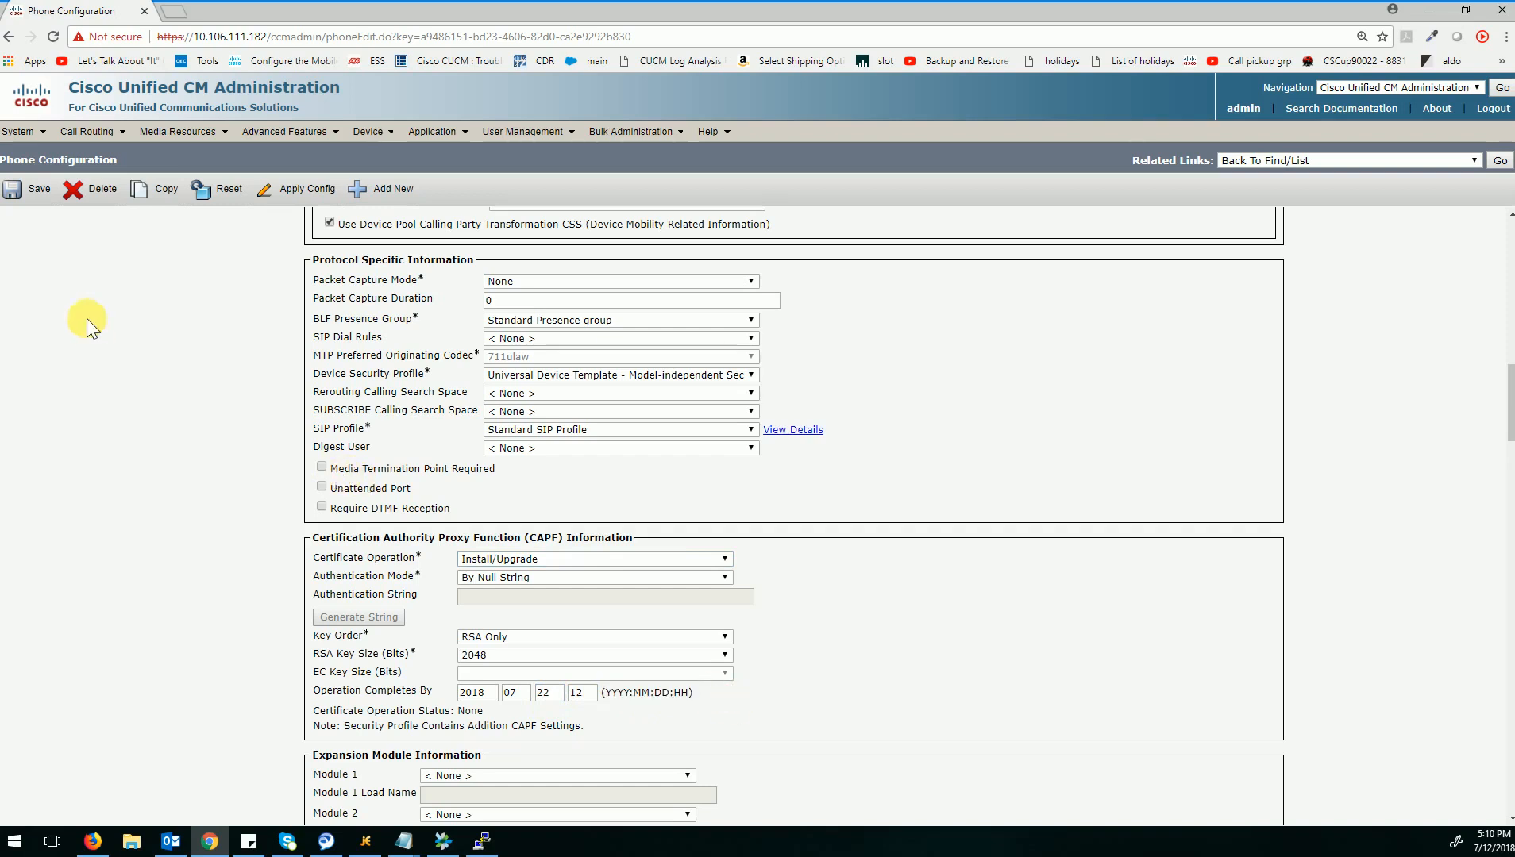
Save the phone configuration and apply it to the device, accepting the confirmations.
click(29, 200)
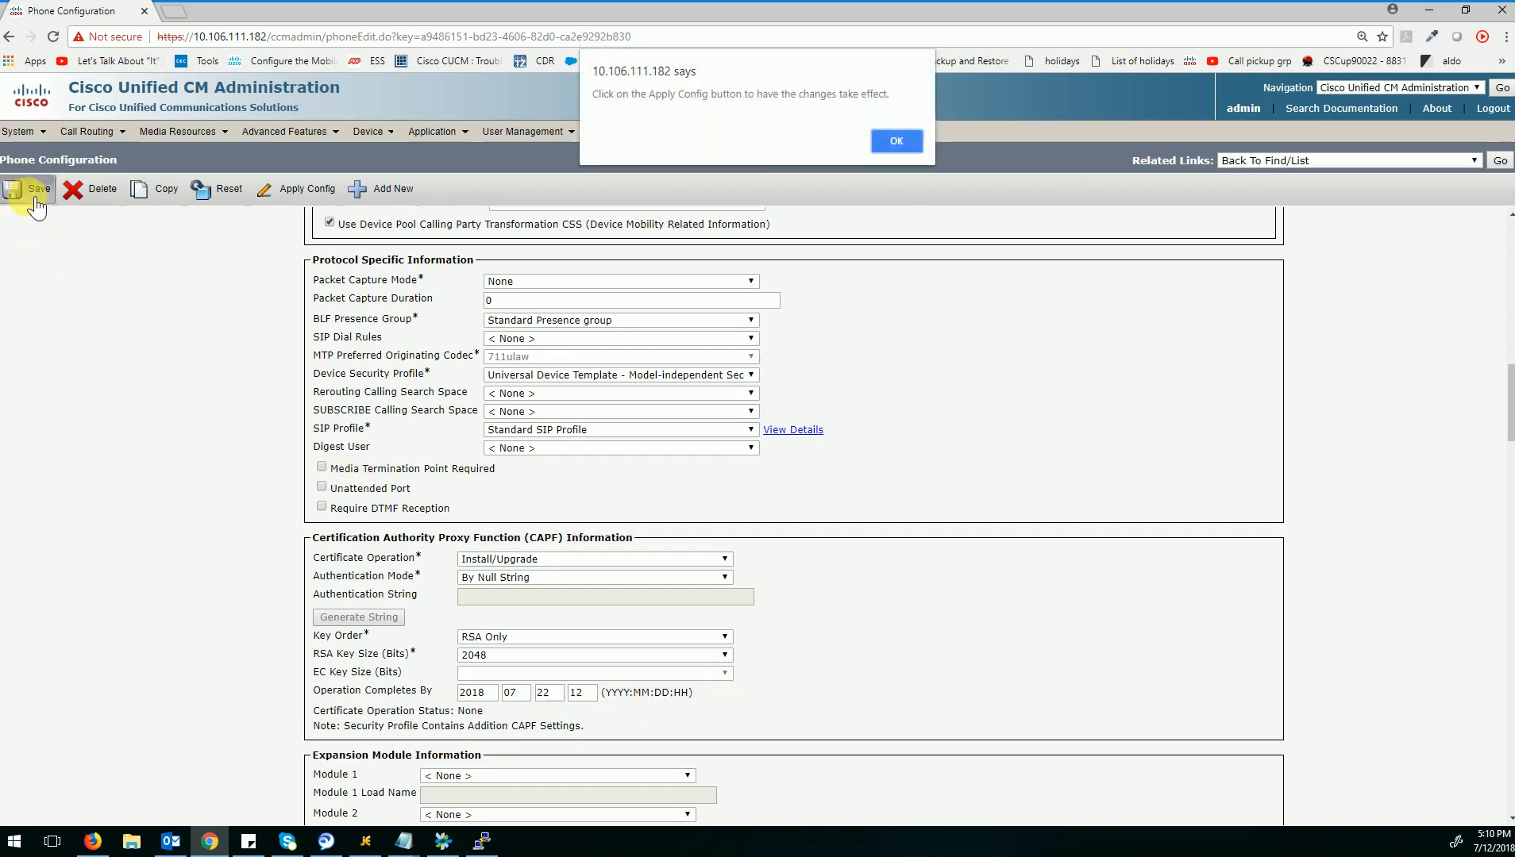
click(890, 141)
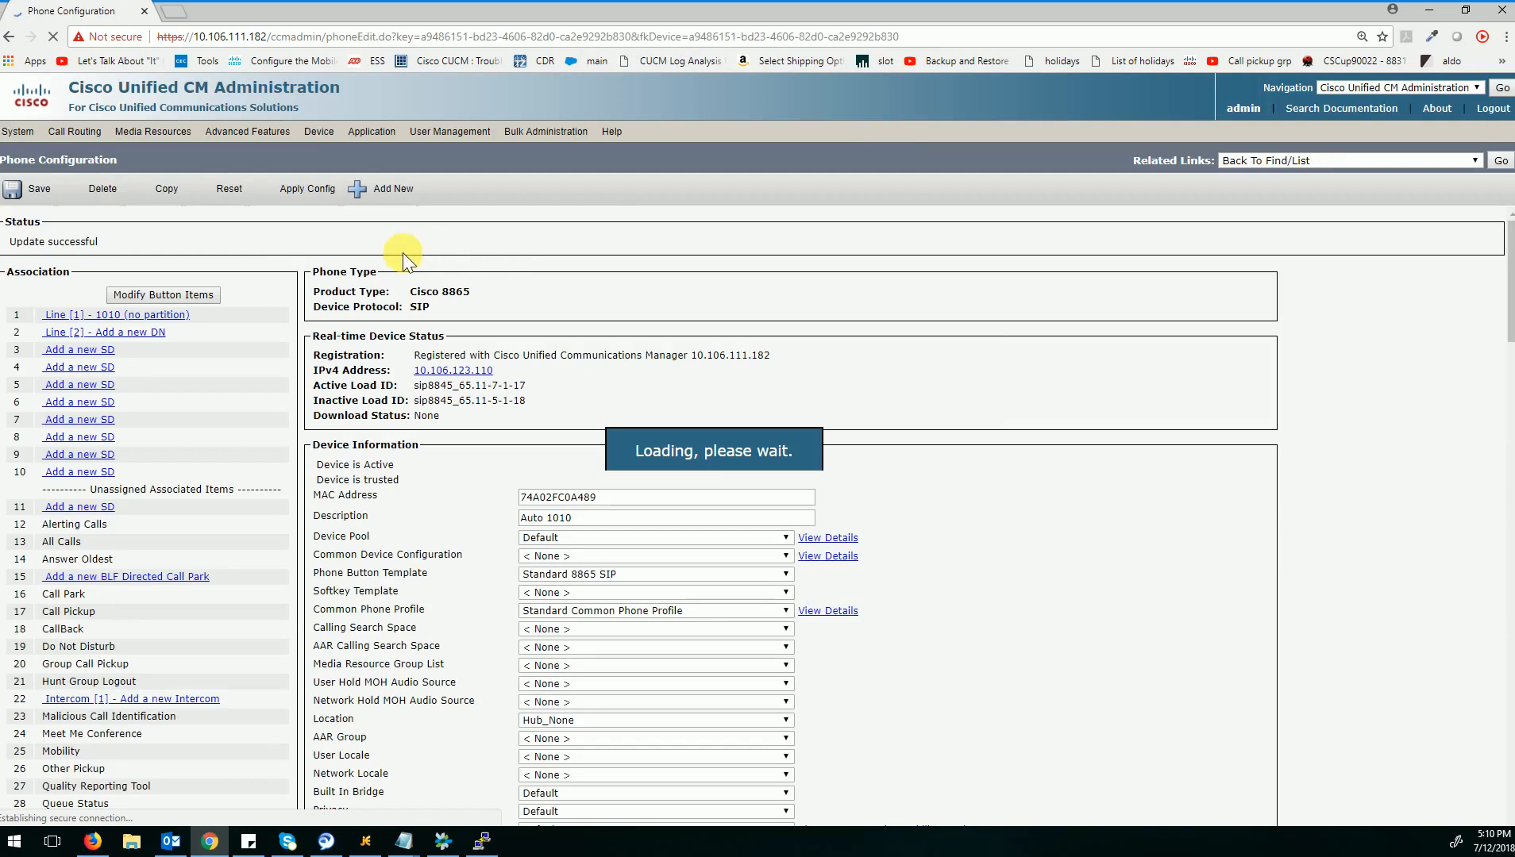
click(329, 200)
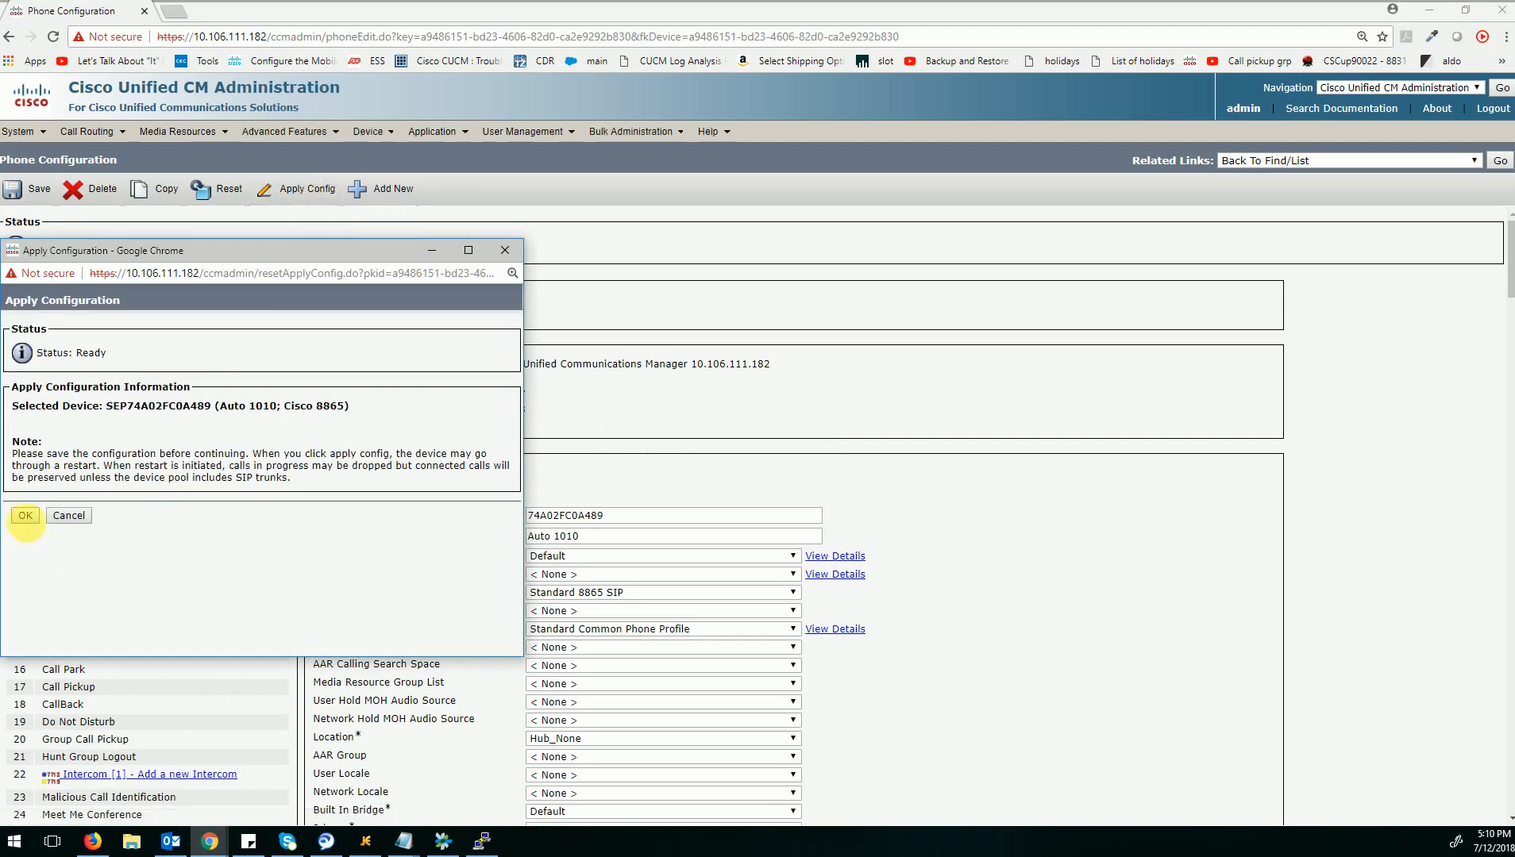
click(27, 517)
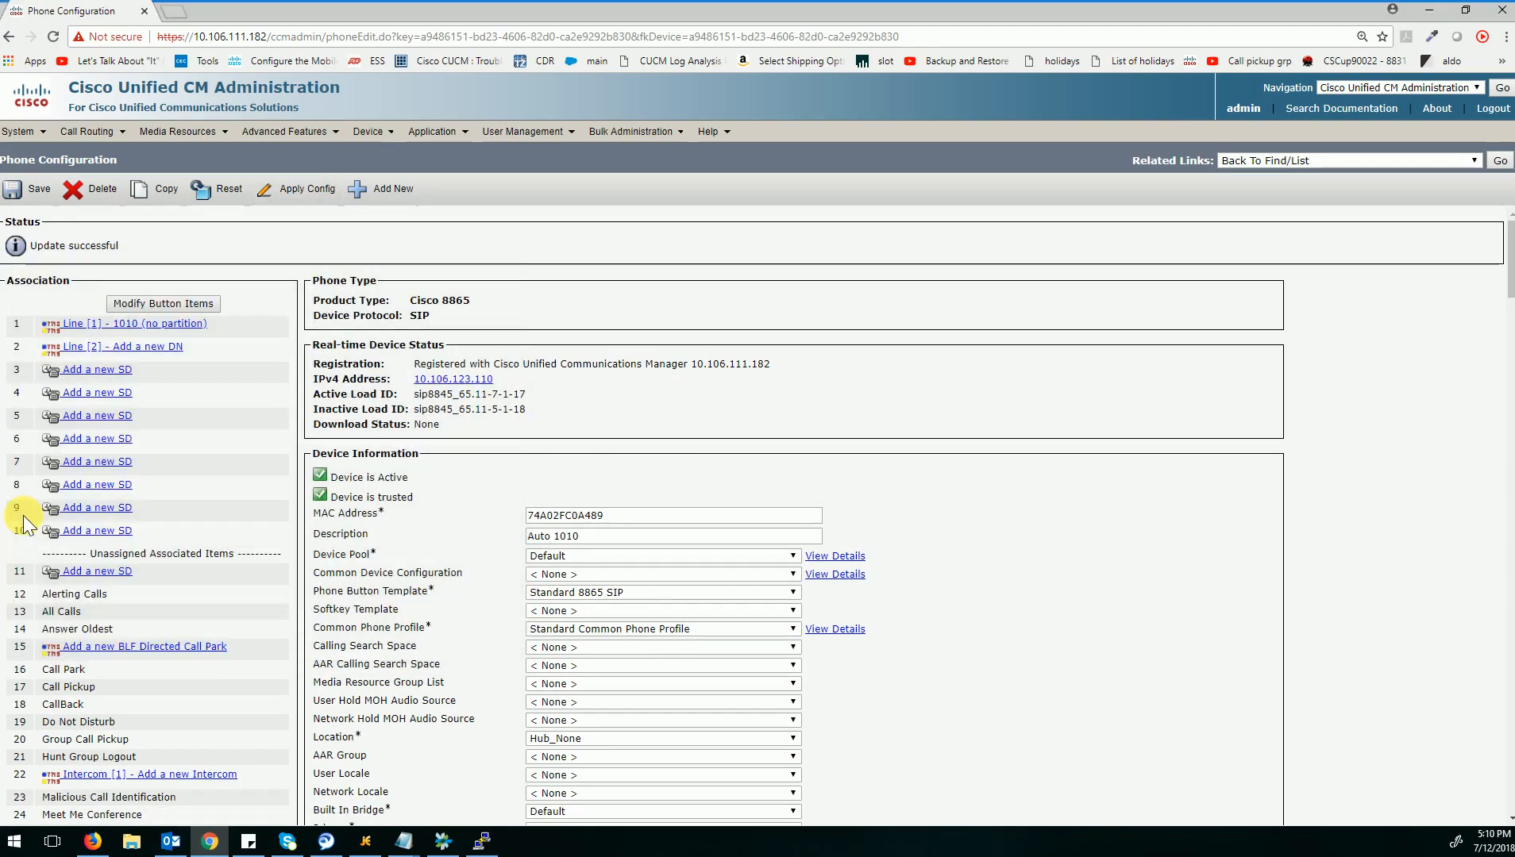
Reset and restart the phone with extension 1010, and close the Device Reset window.
click(236, 200)
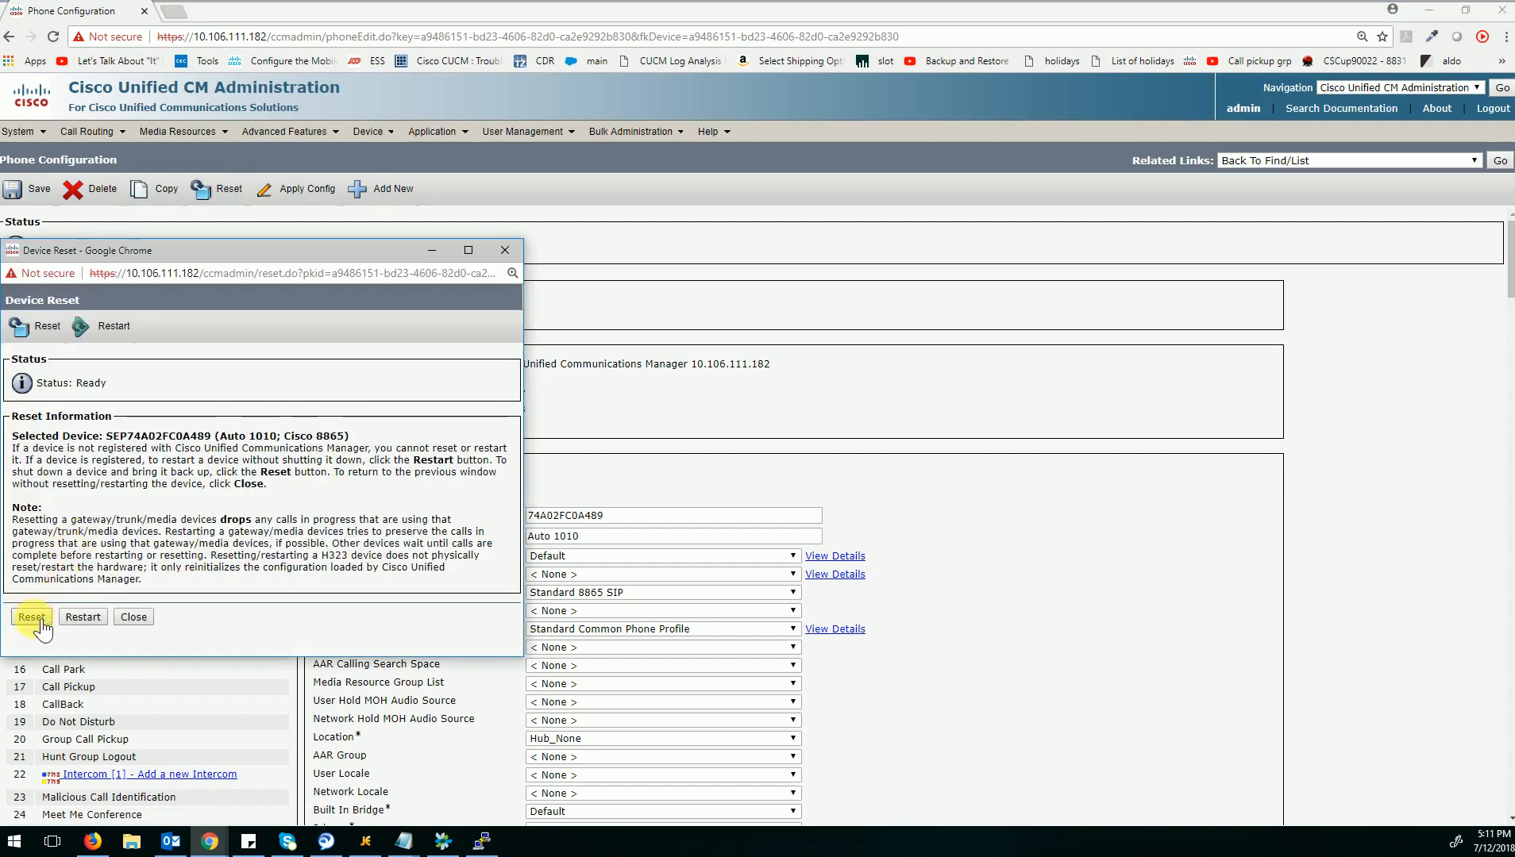
click(40, 621)
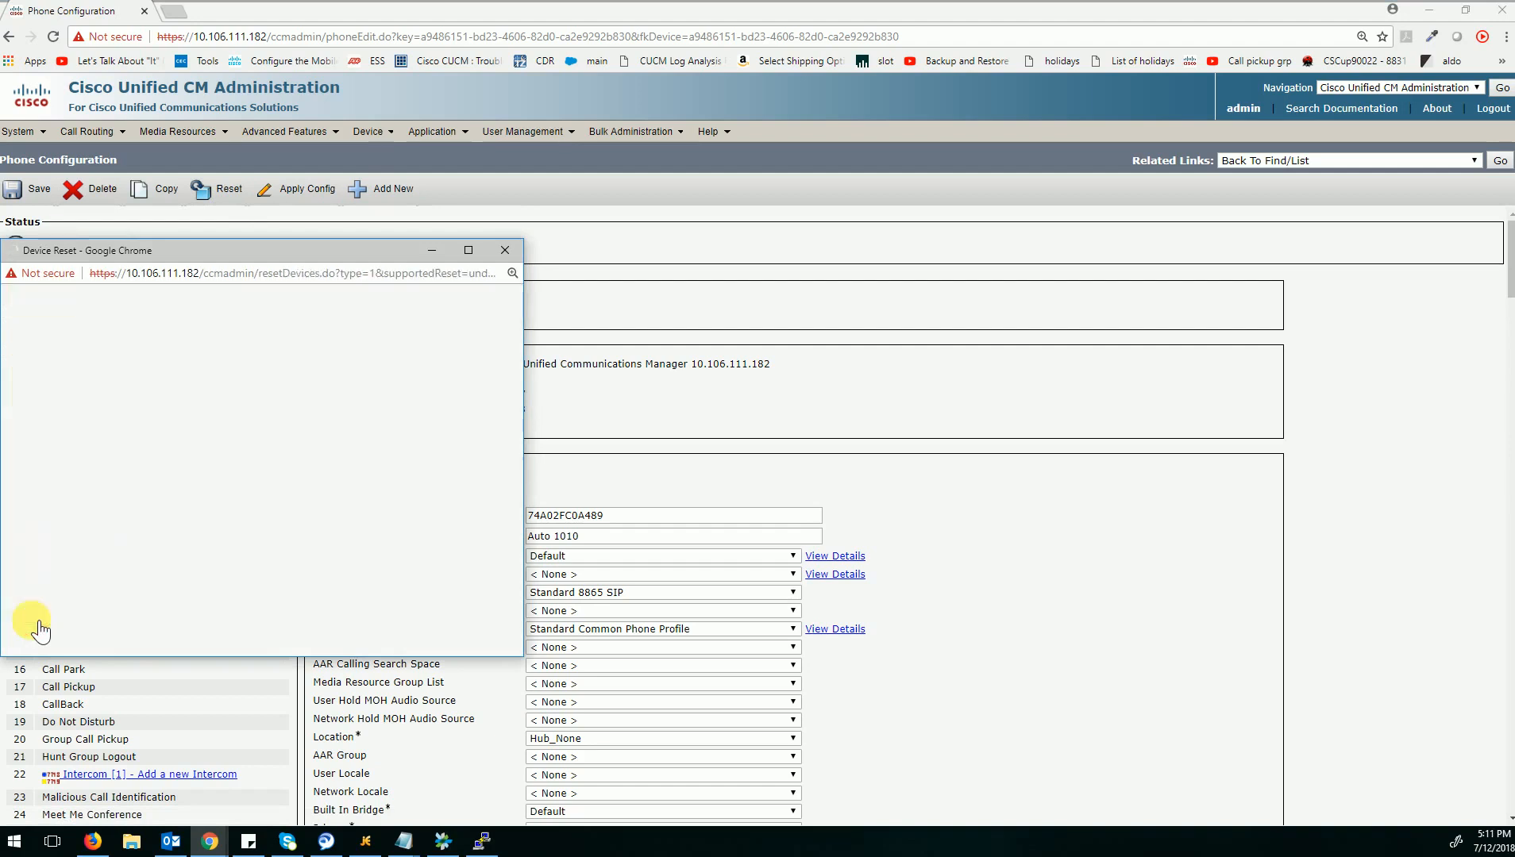
click(87, 619)
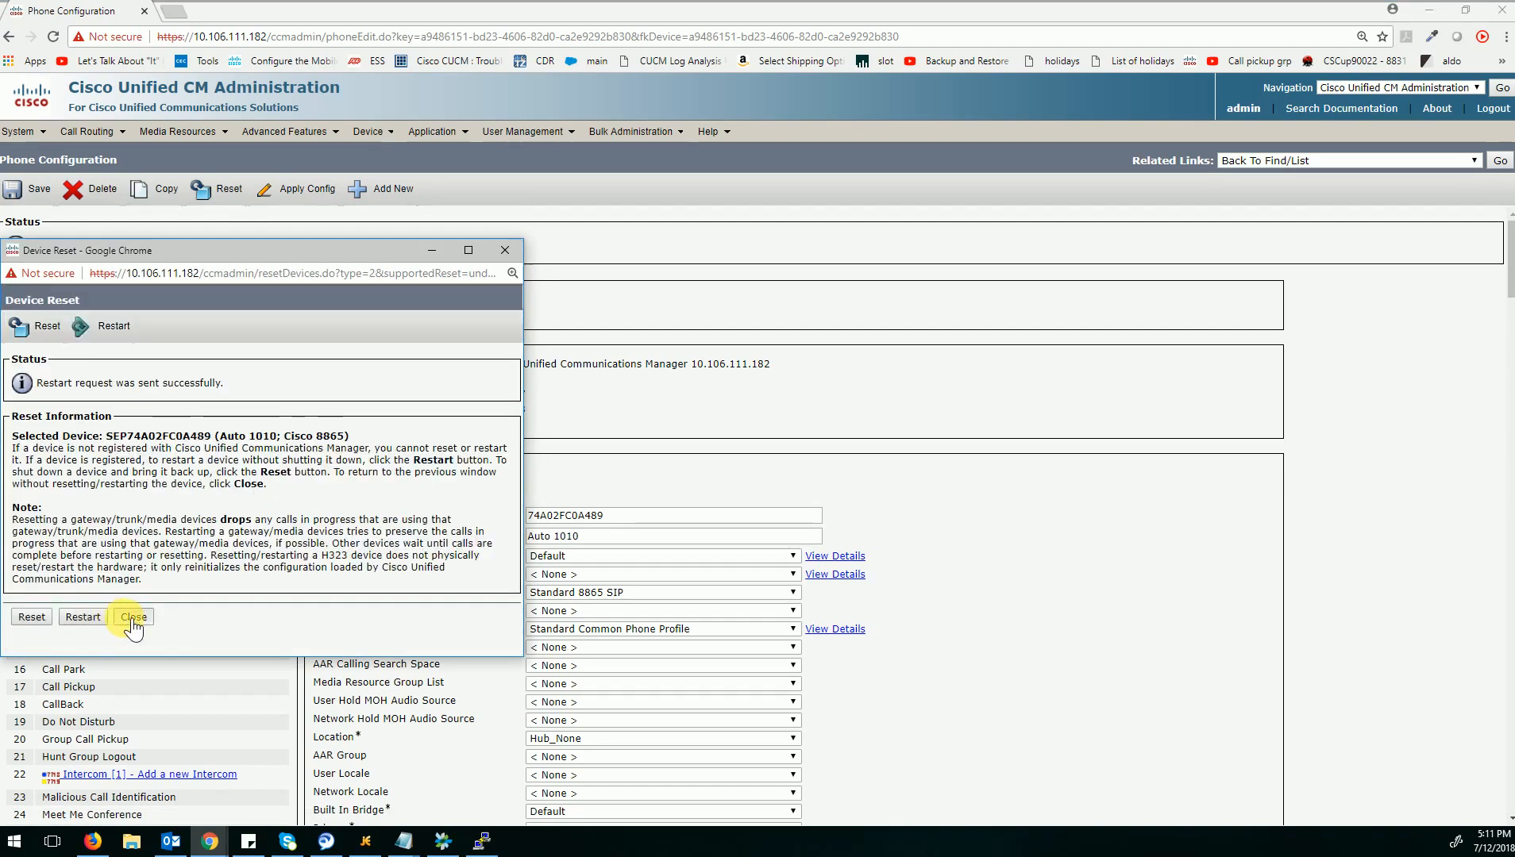
click(132, 618)
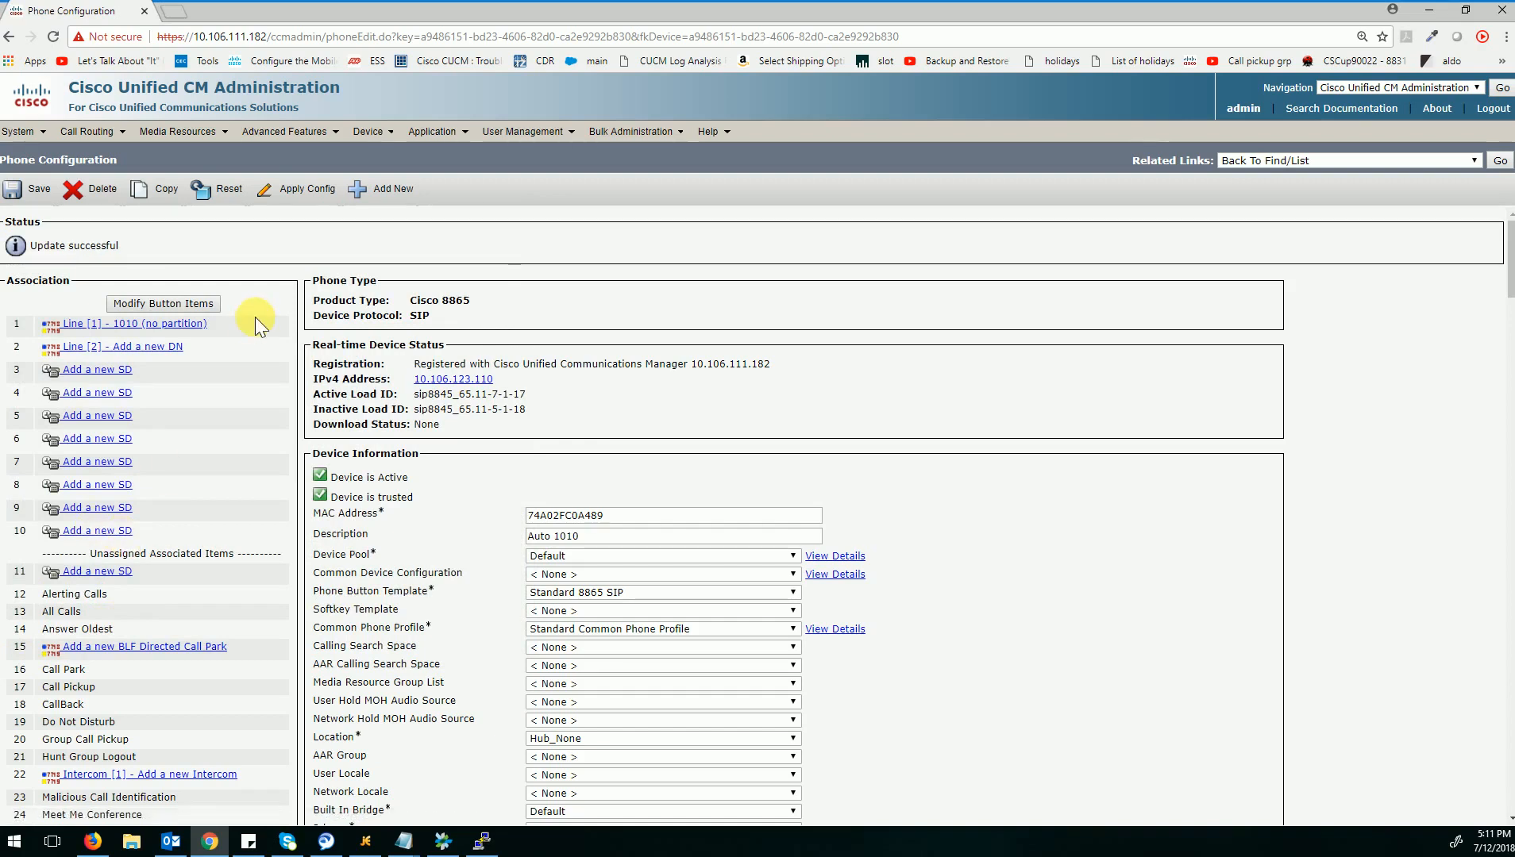
Switch from Cisco Unified CM Administration to Cisco Unified Serviceability.
click(1366, 89)
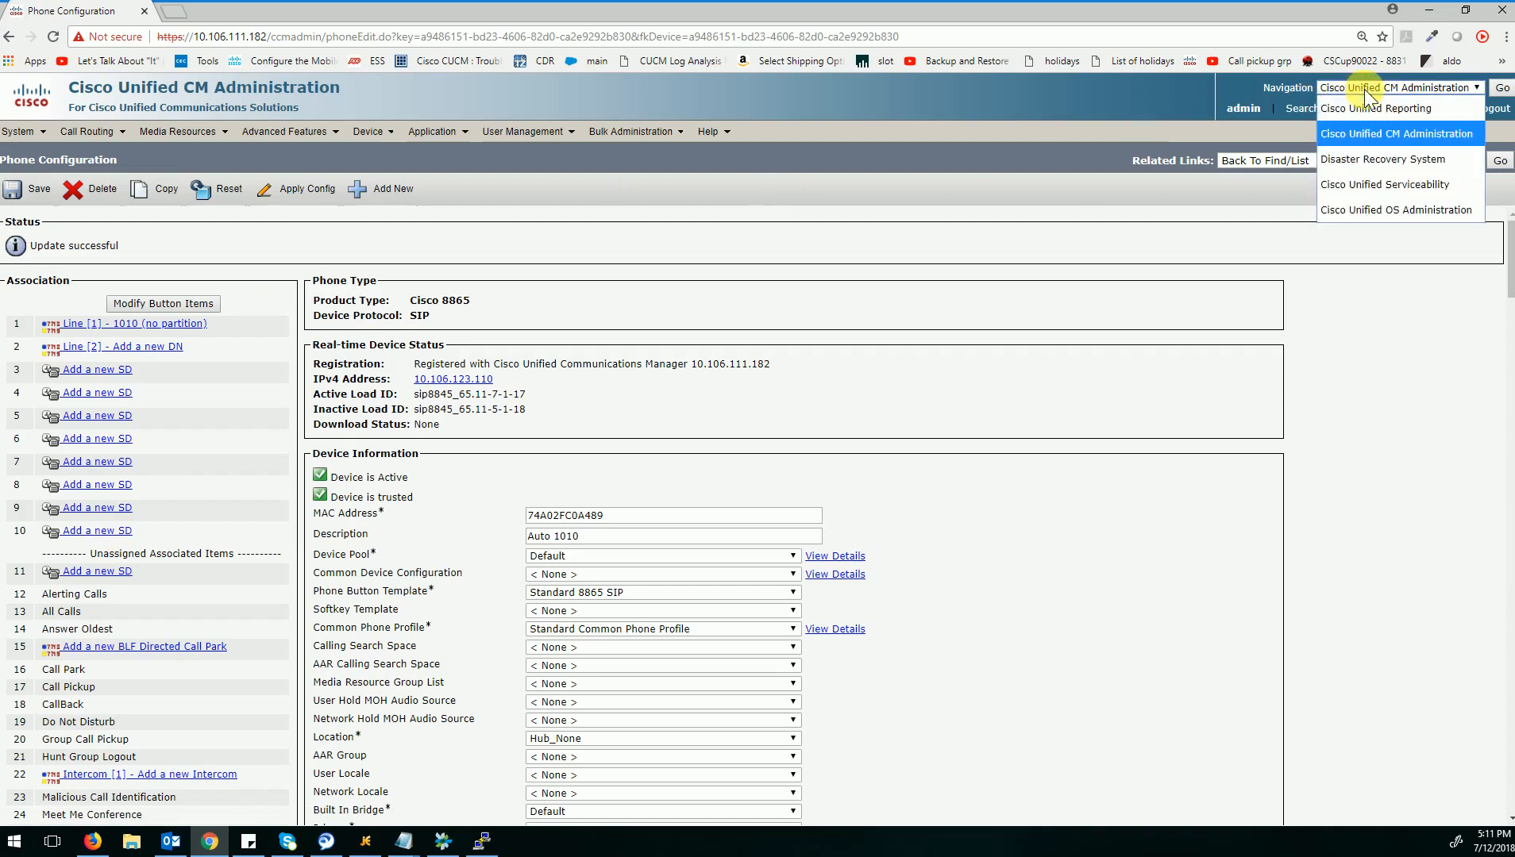
click(1390, 184)
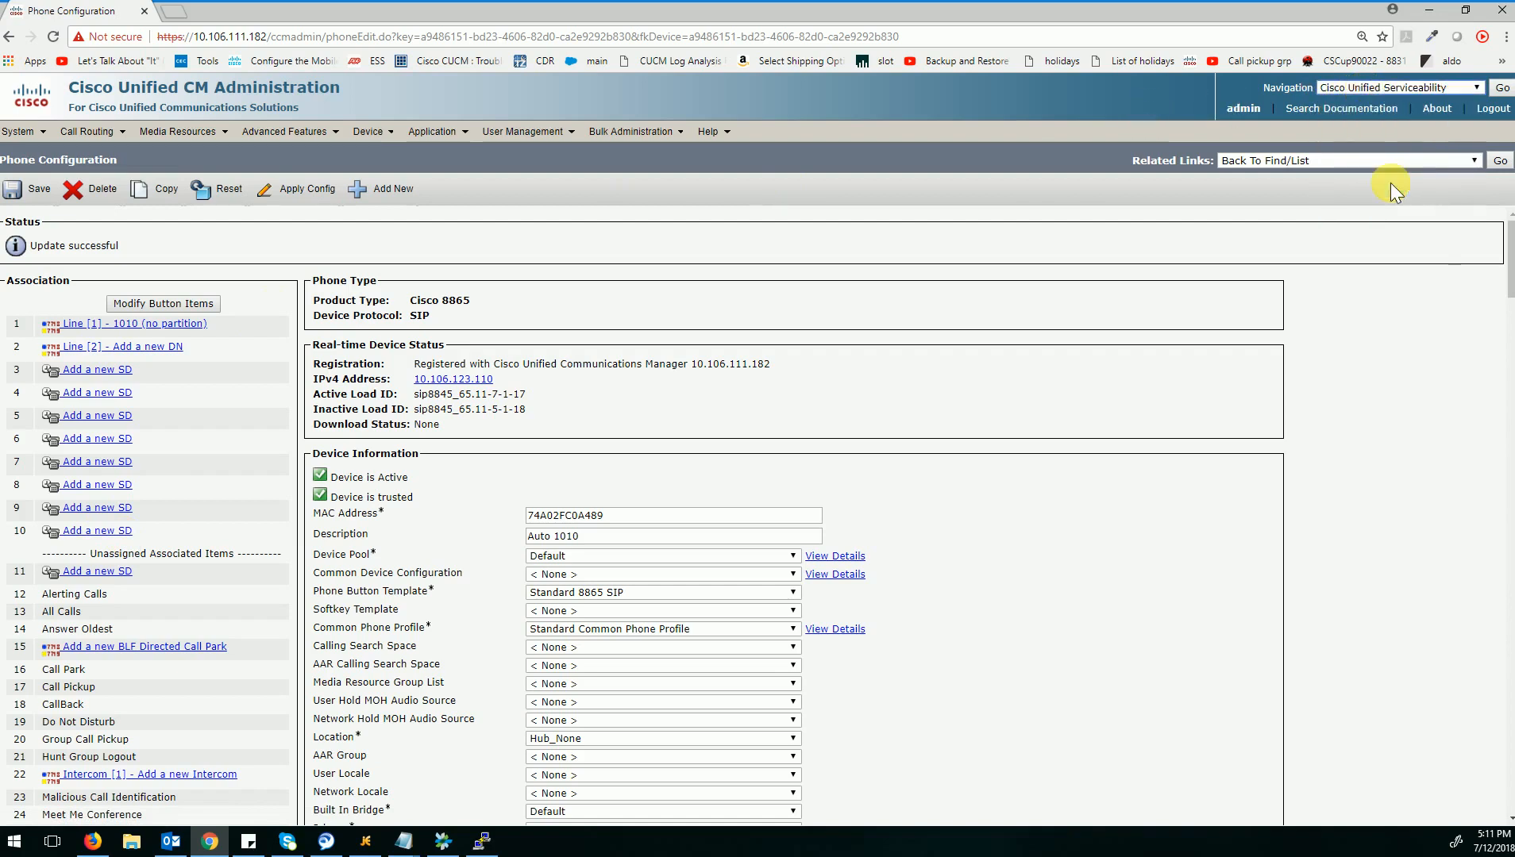
click(1503, 90)
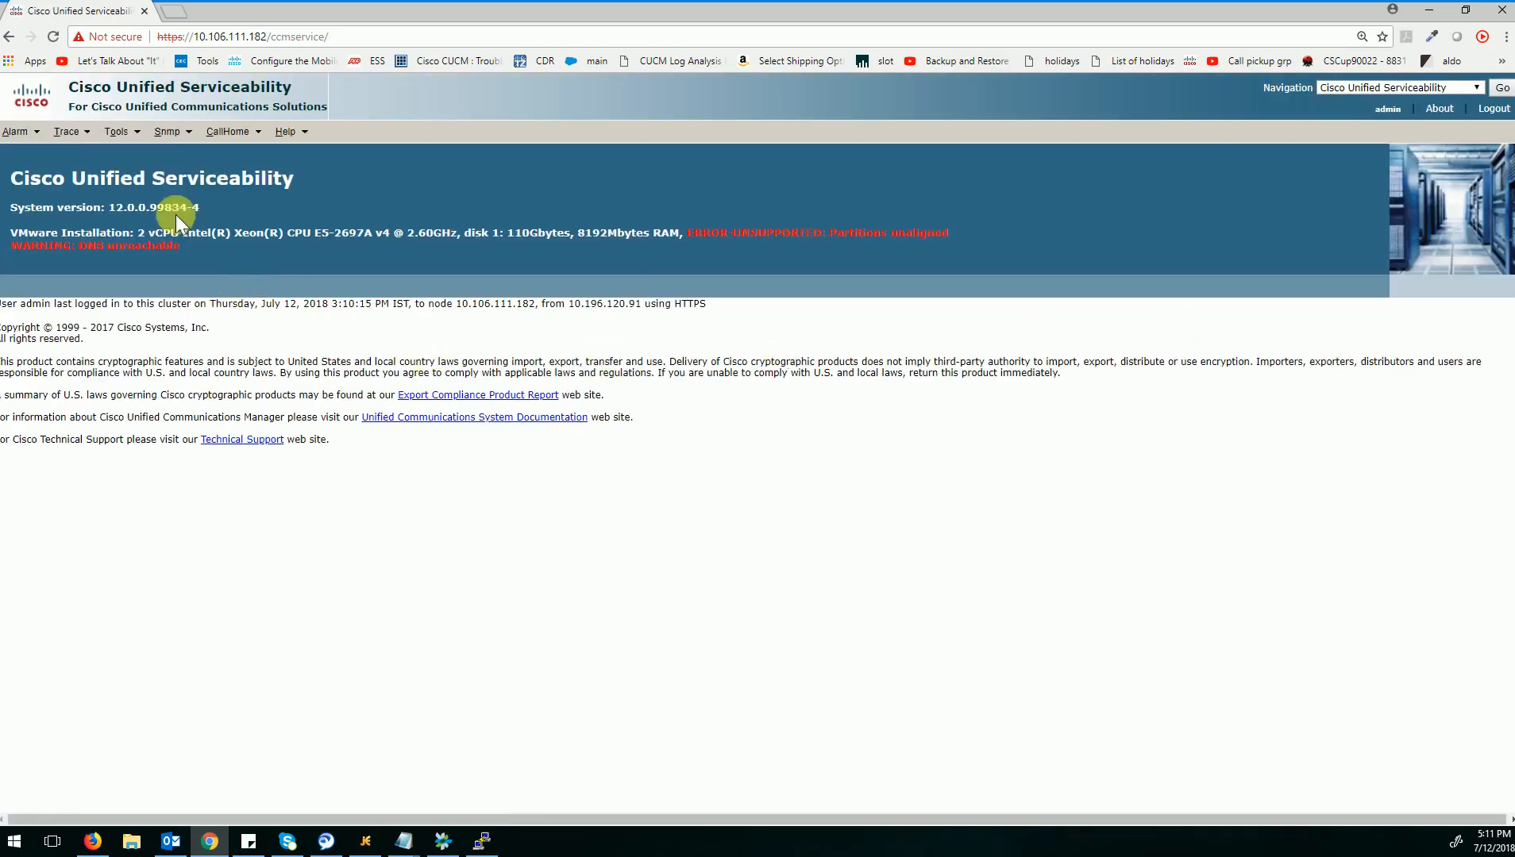
Open the Control Center Network Services of server 10.106.111.182 and look through the list for the Certificate Authority Proxy Function service.
click(116, 134)
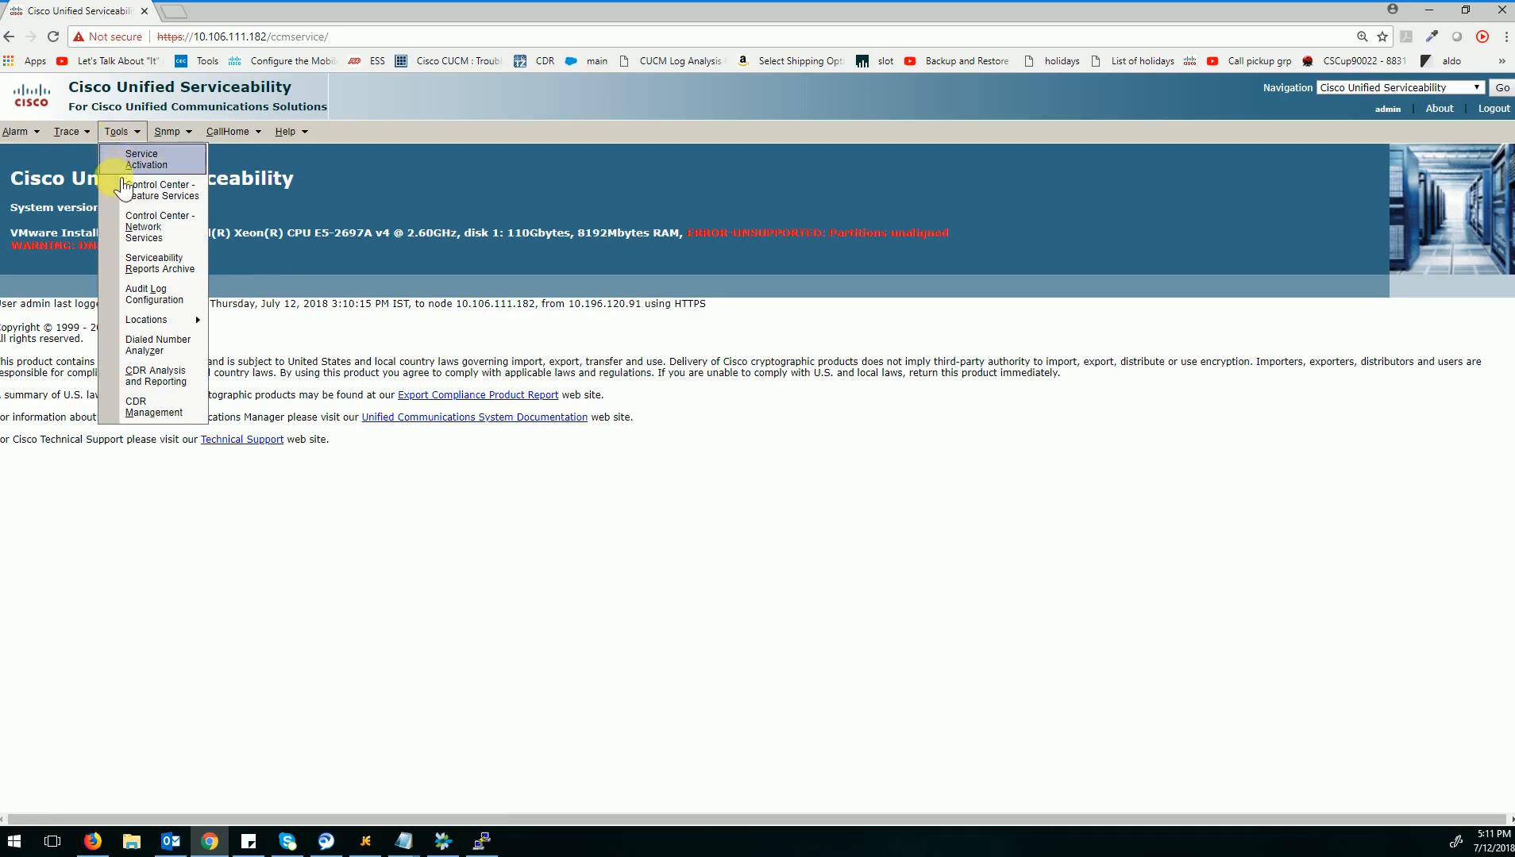
click(127, 229)
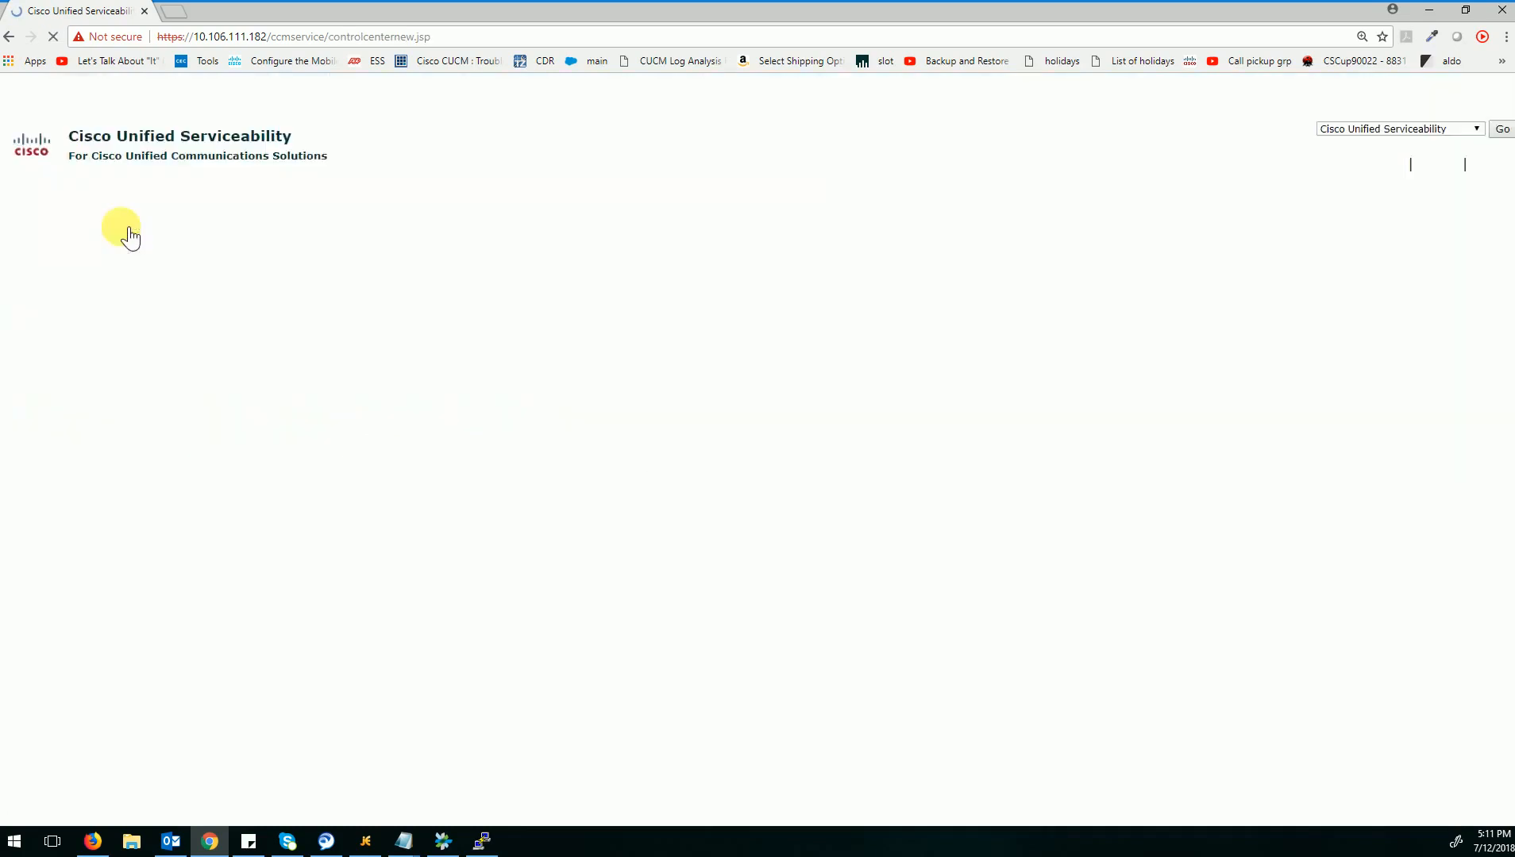
click(126, 246)
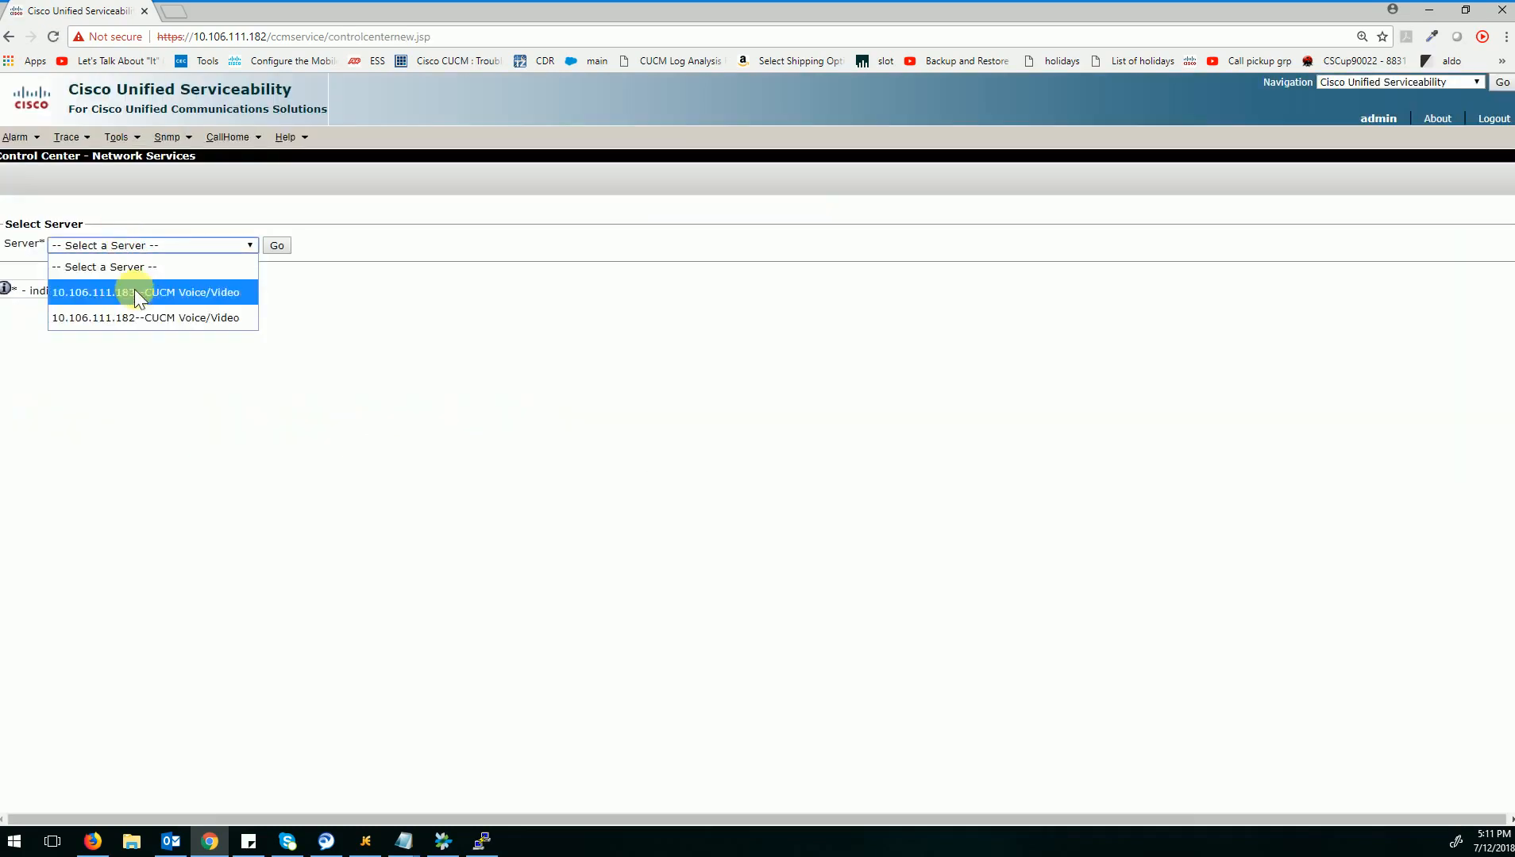
click(133, 318)
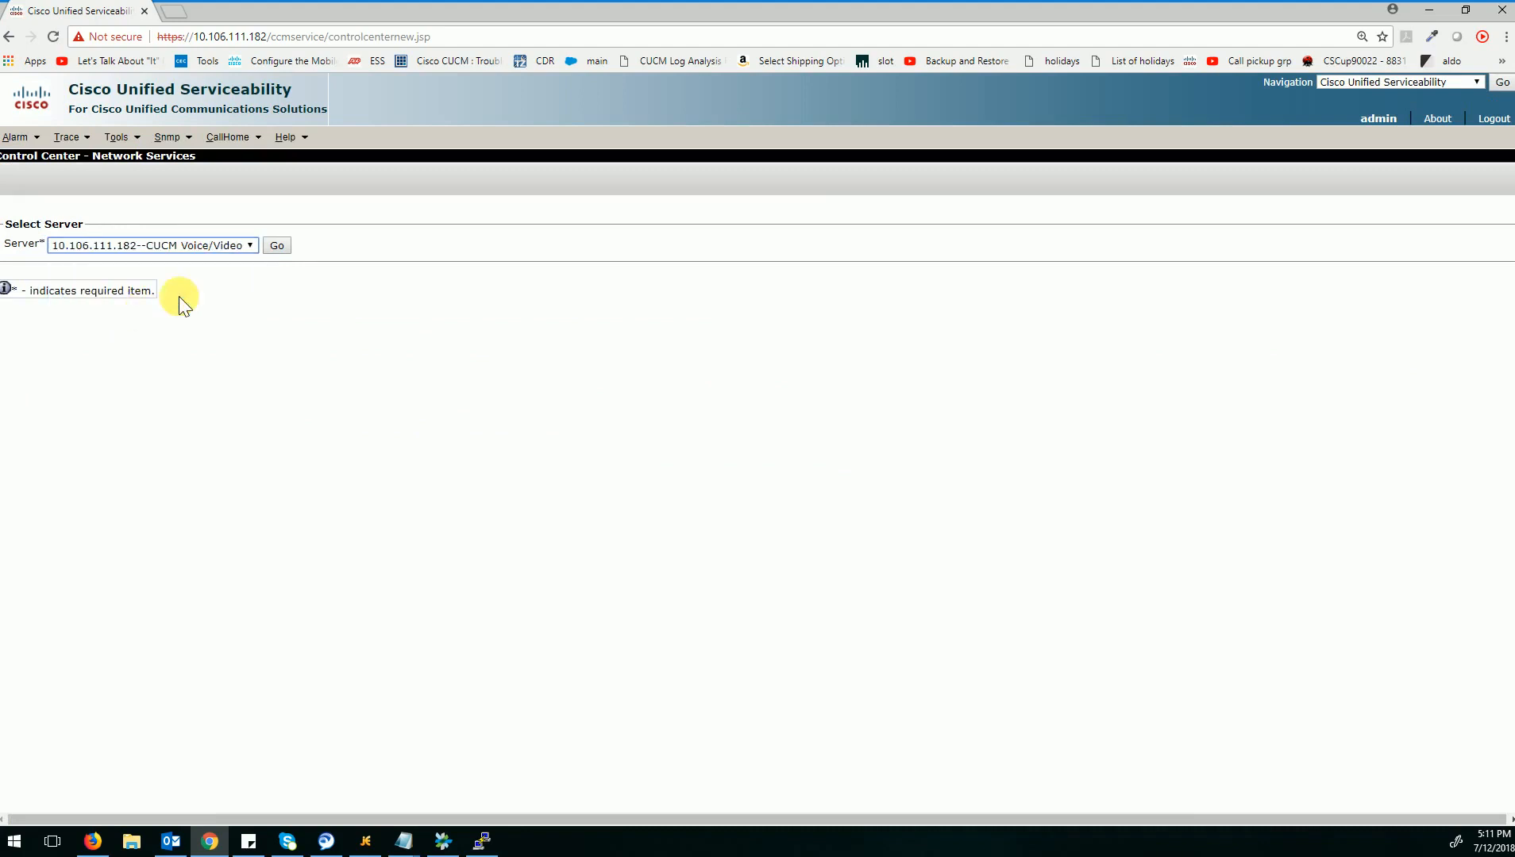
click(275, 246)
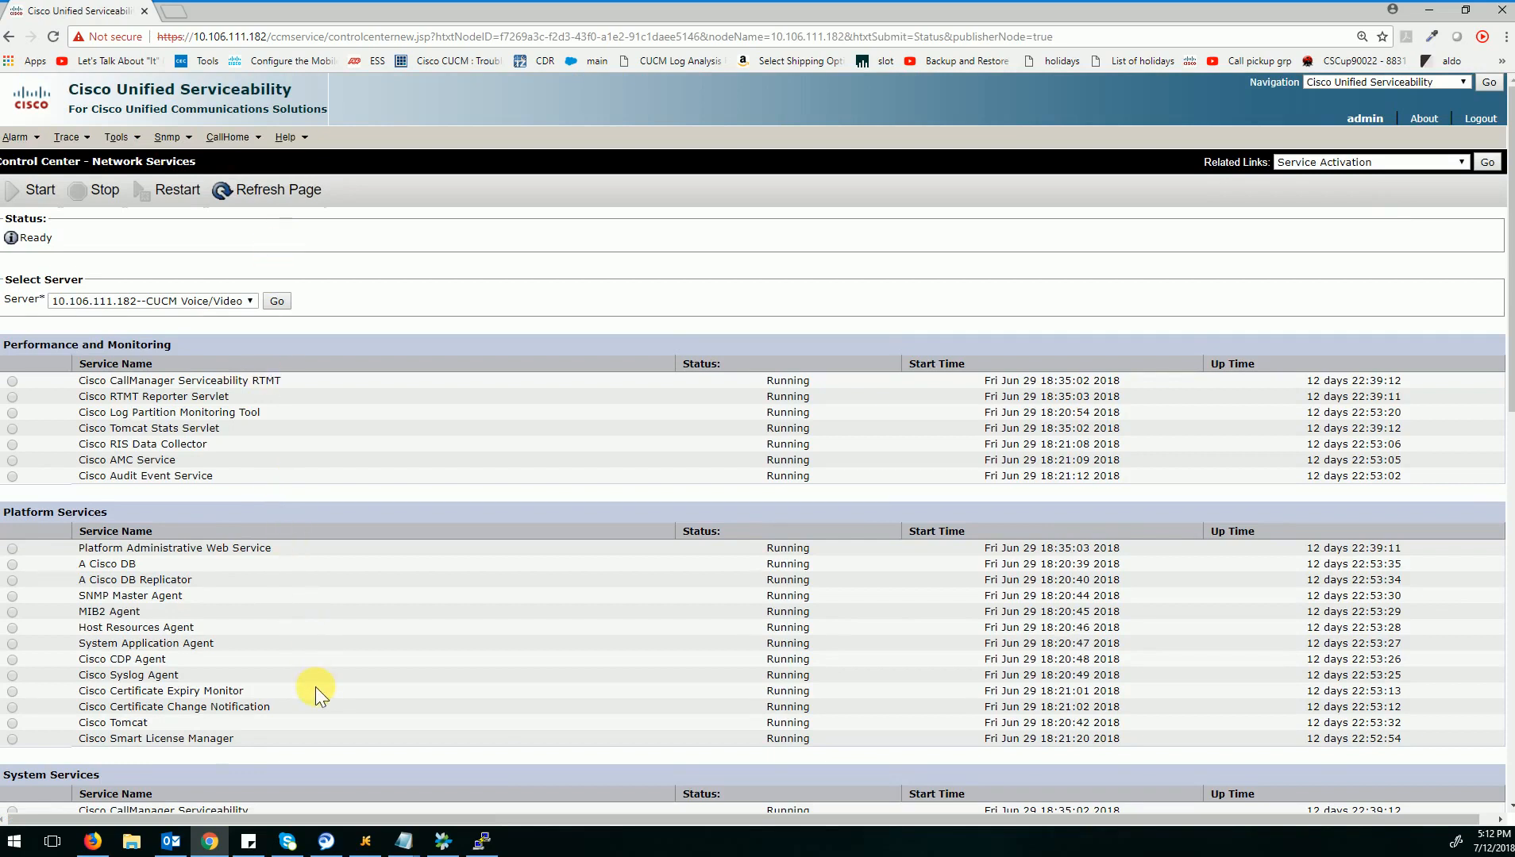
scroll(315, 686, down, 4)
scroll(316, 686, down, 4)
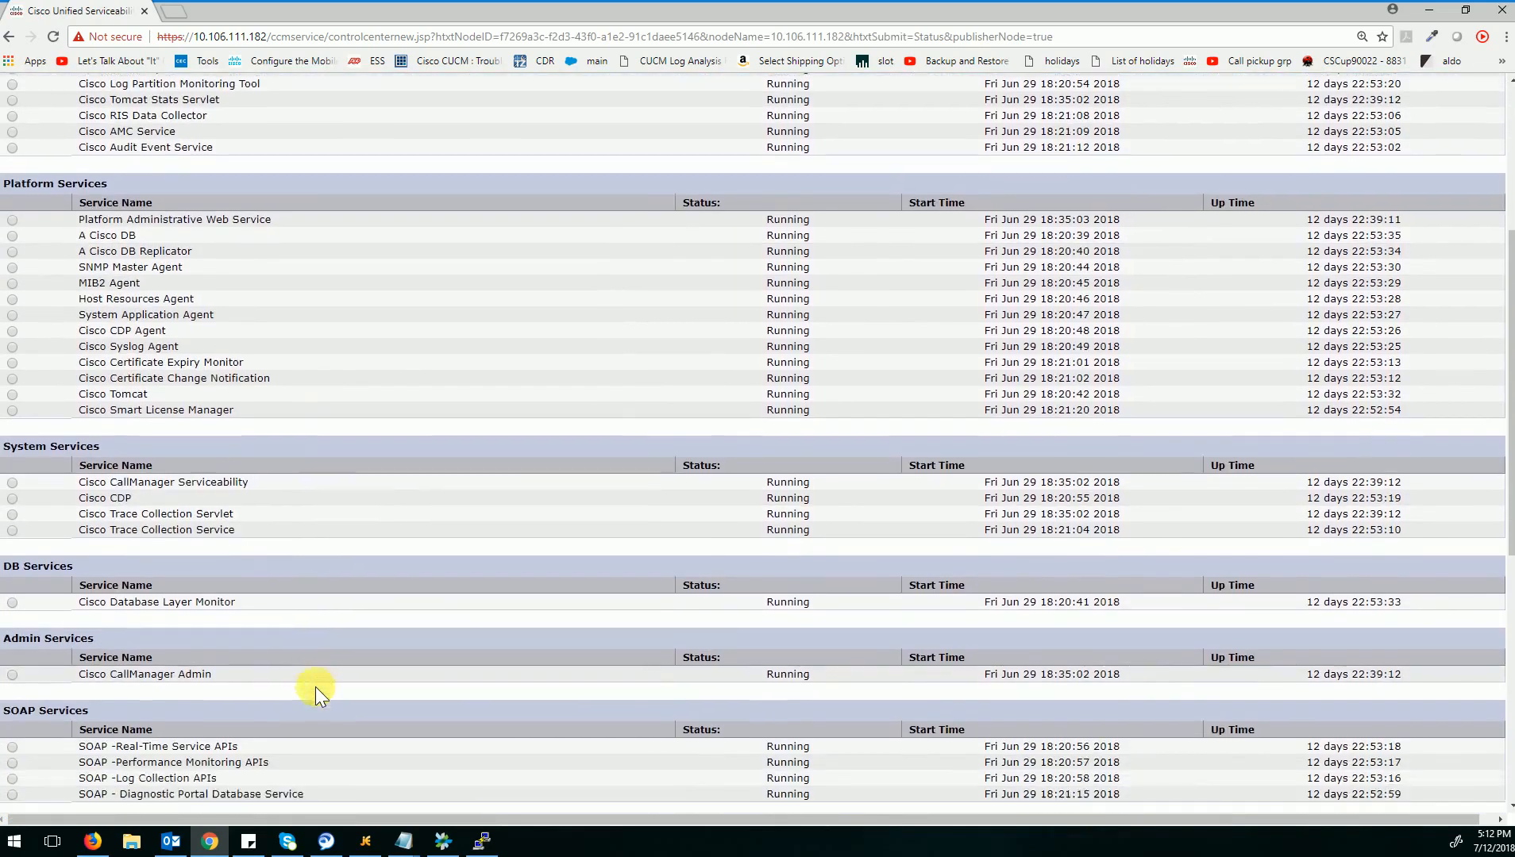
scroll(315, 687, down, 2)
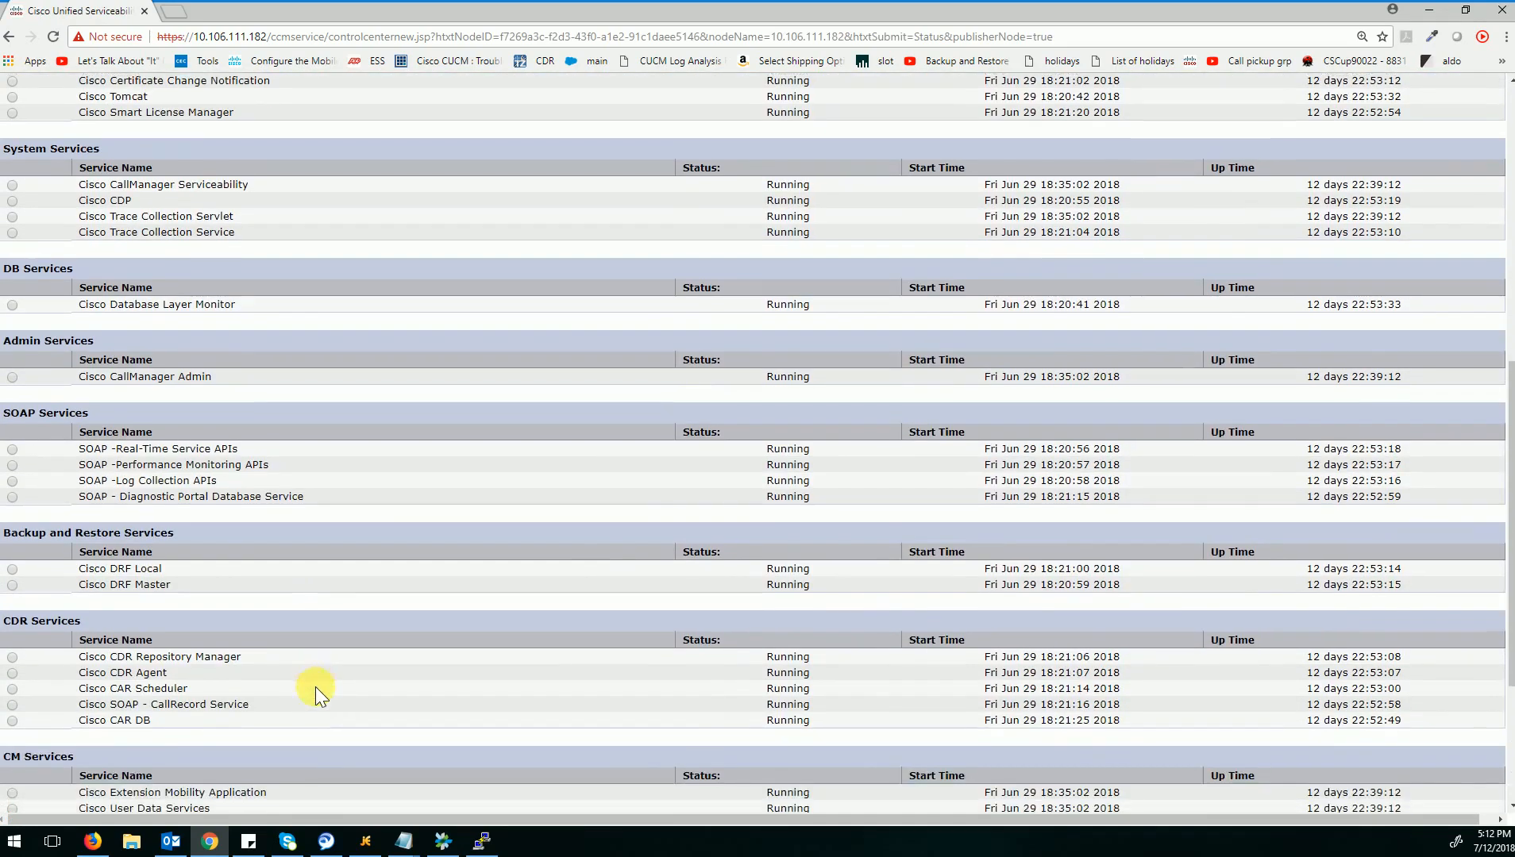
scroll(315, 687, down, 3)
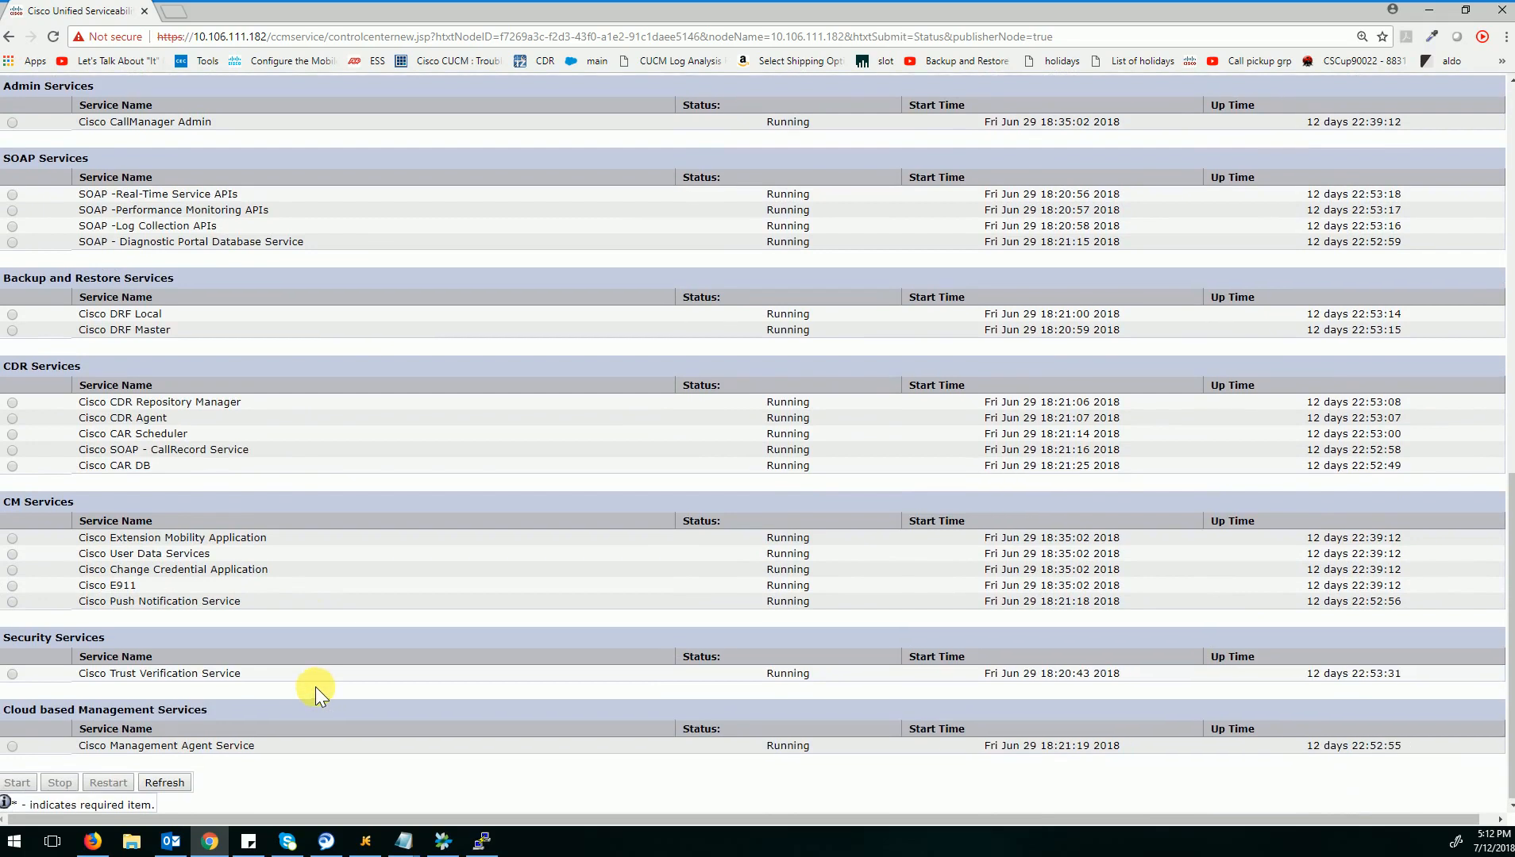
scroll(315, 687, up, 10)
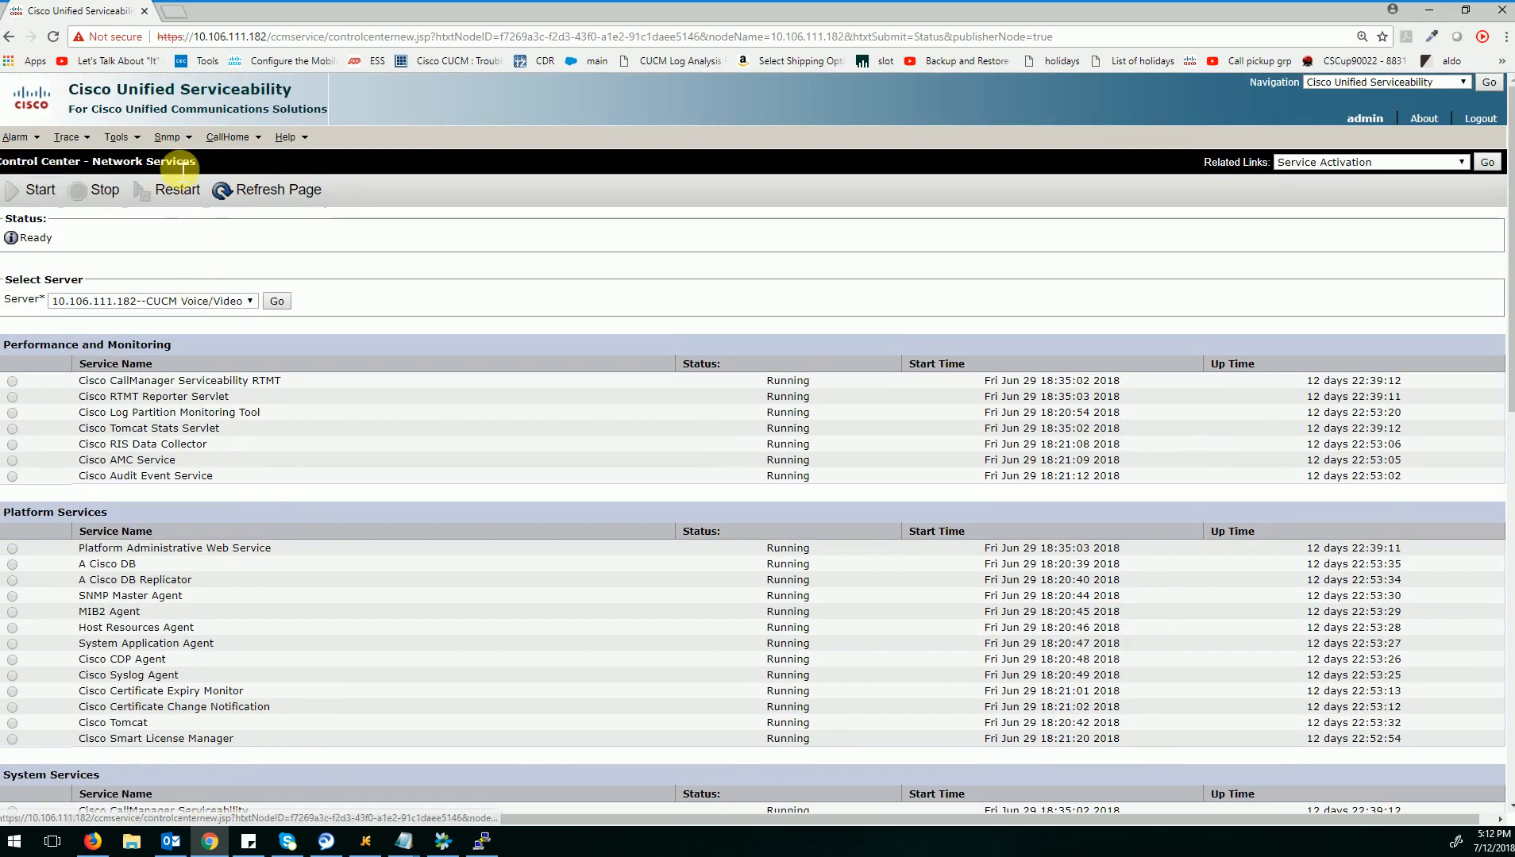
Open the Control Center Feature Services list for server 10.106.111.182.
mouse_move(118, 137)
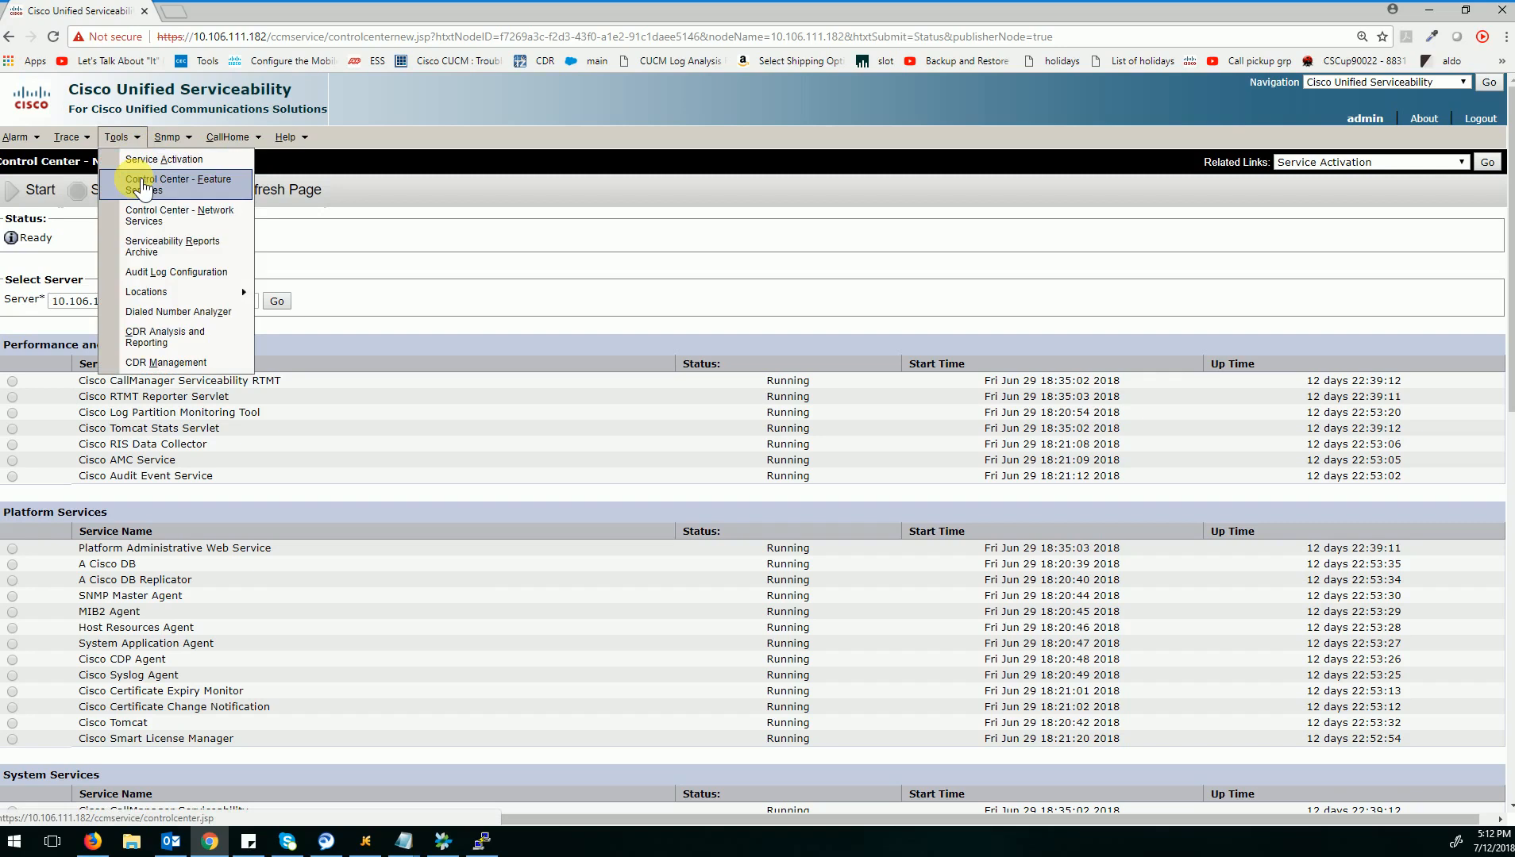
click(143, 187)
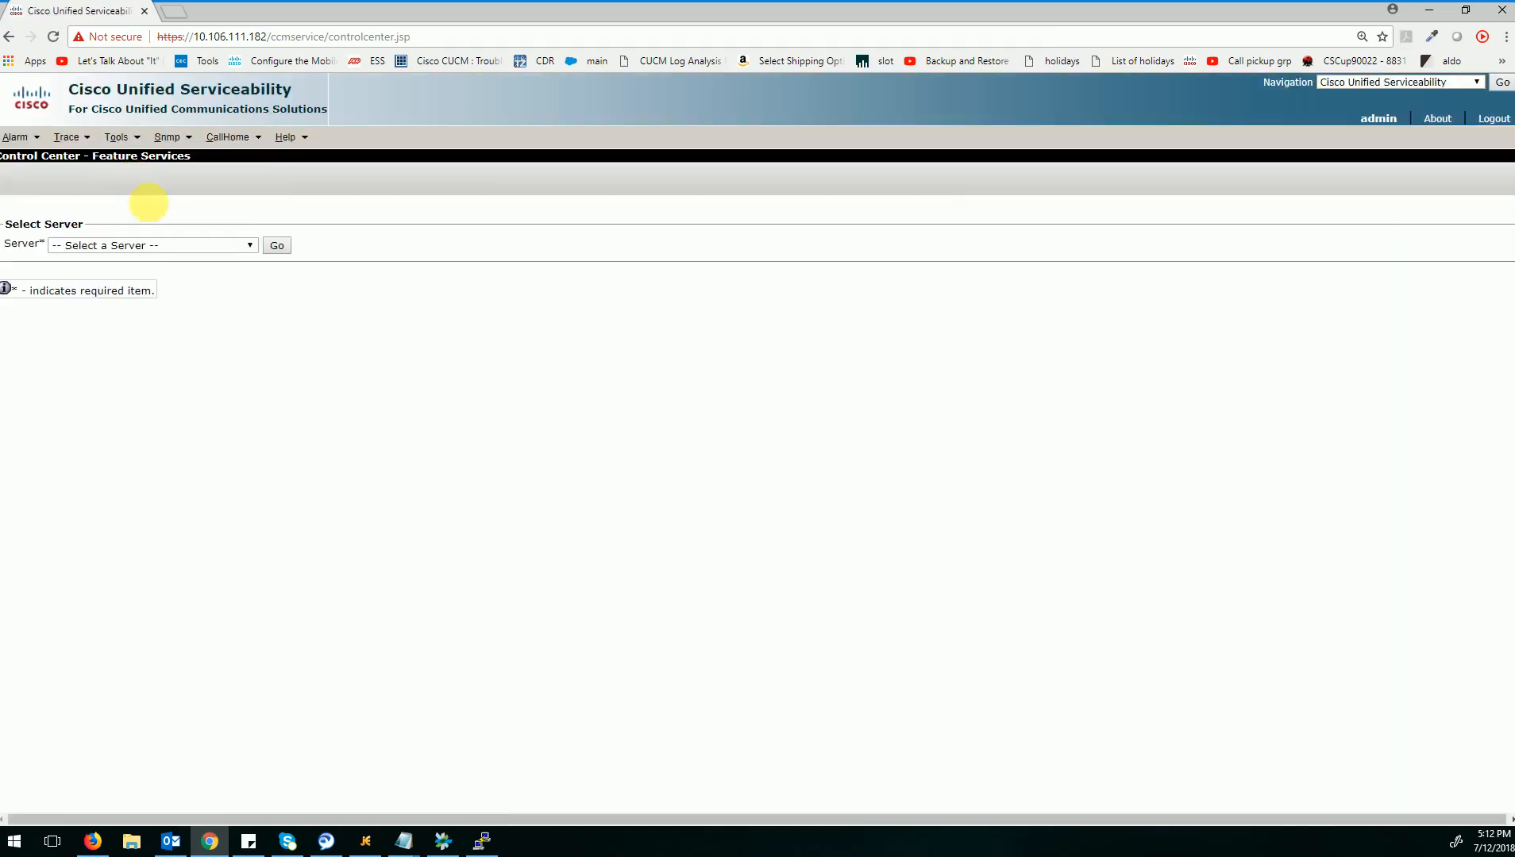
click(148, 247)
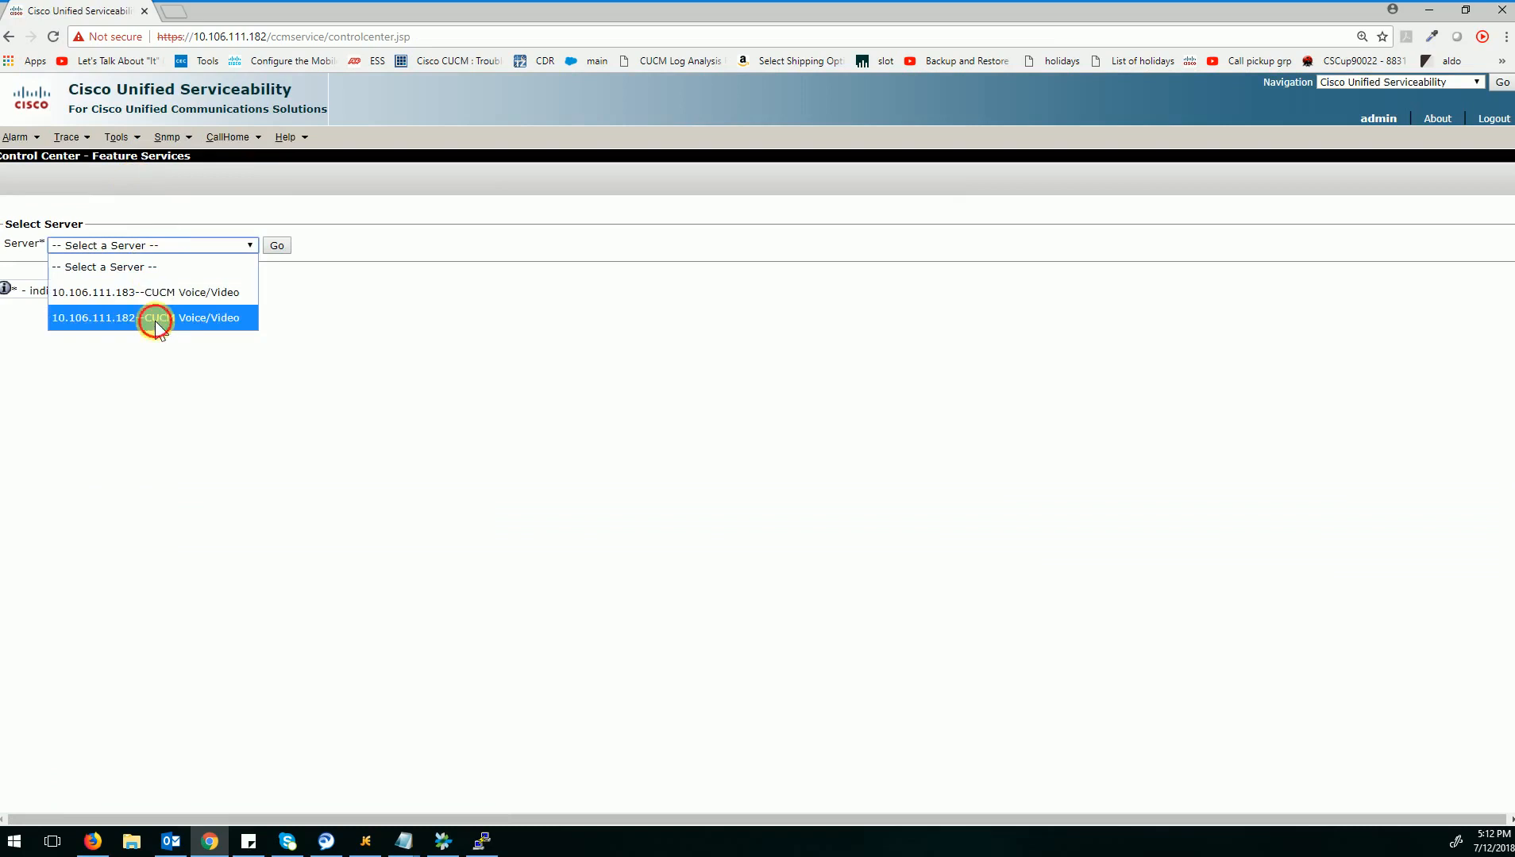
click(176, 299)
click(276, 245)
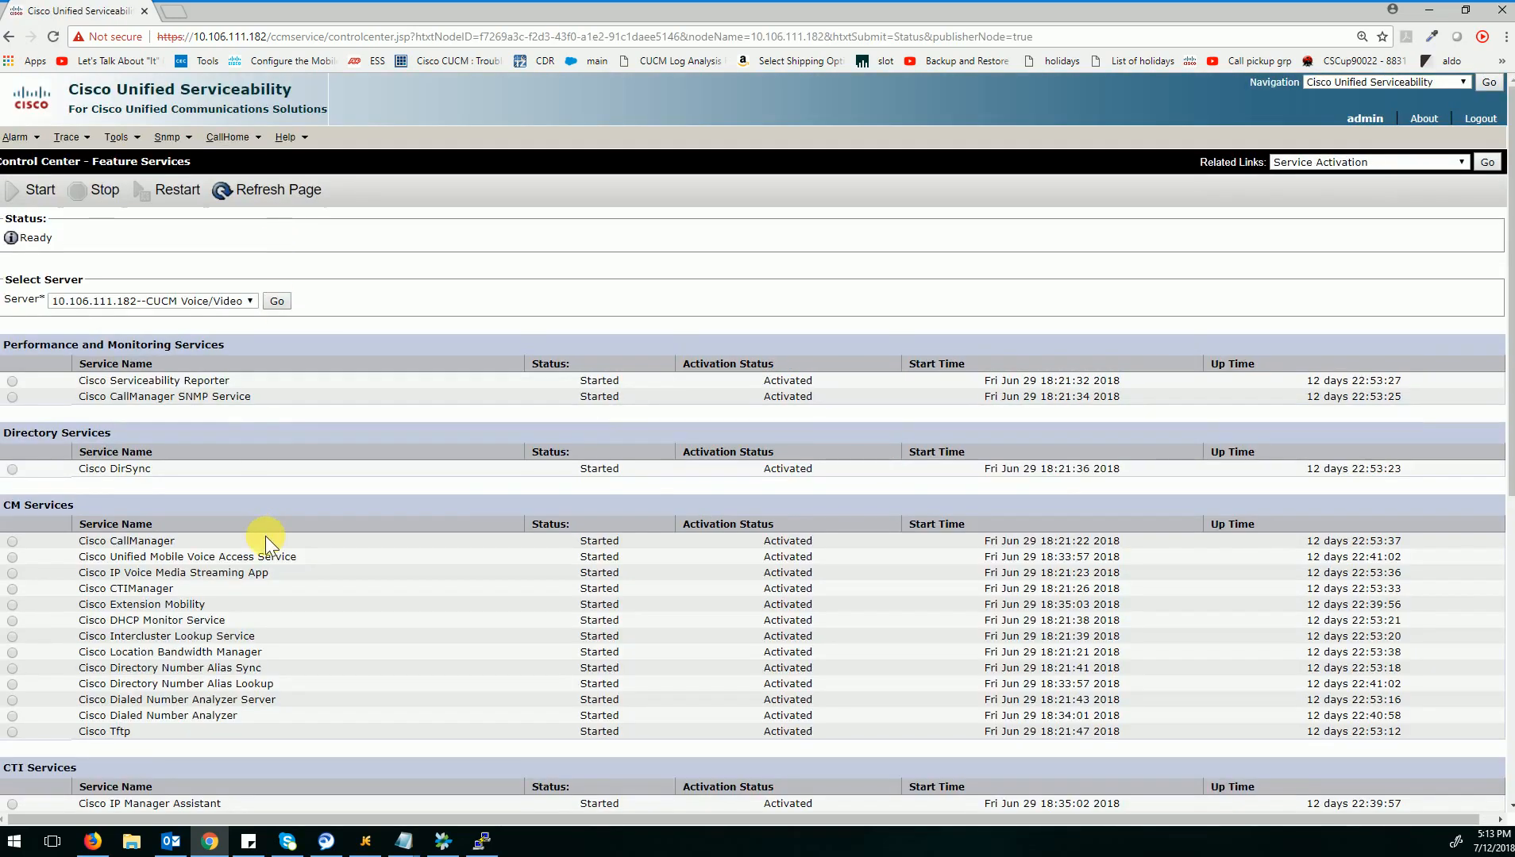
Select the Cisco Certificate Authority Proxy Function service under Security Services and check its status.
scroll(267, 540, down, 3)
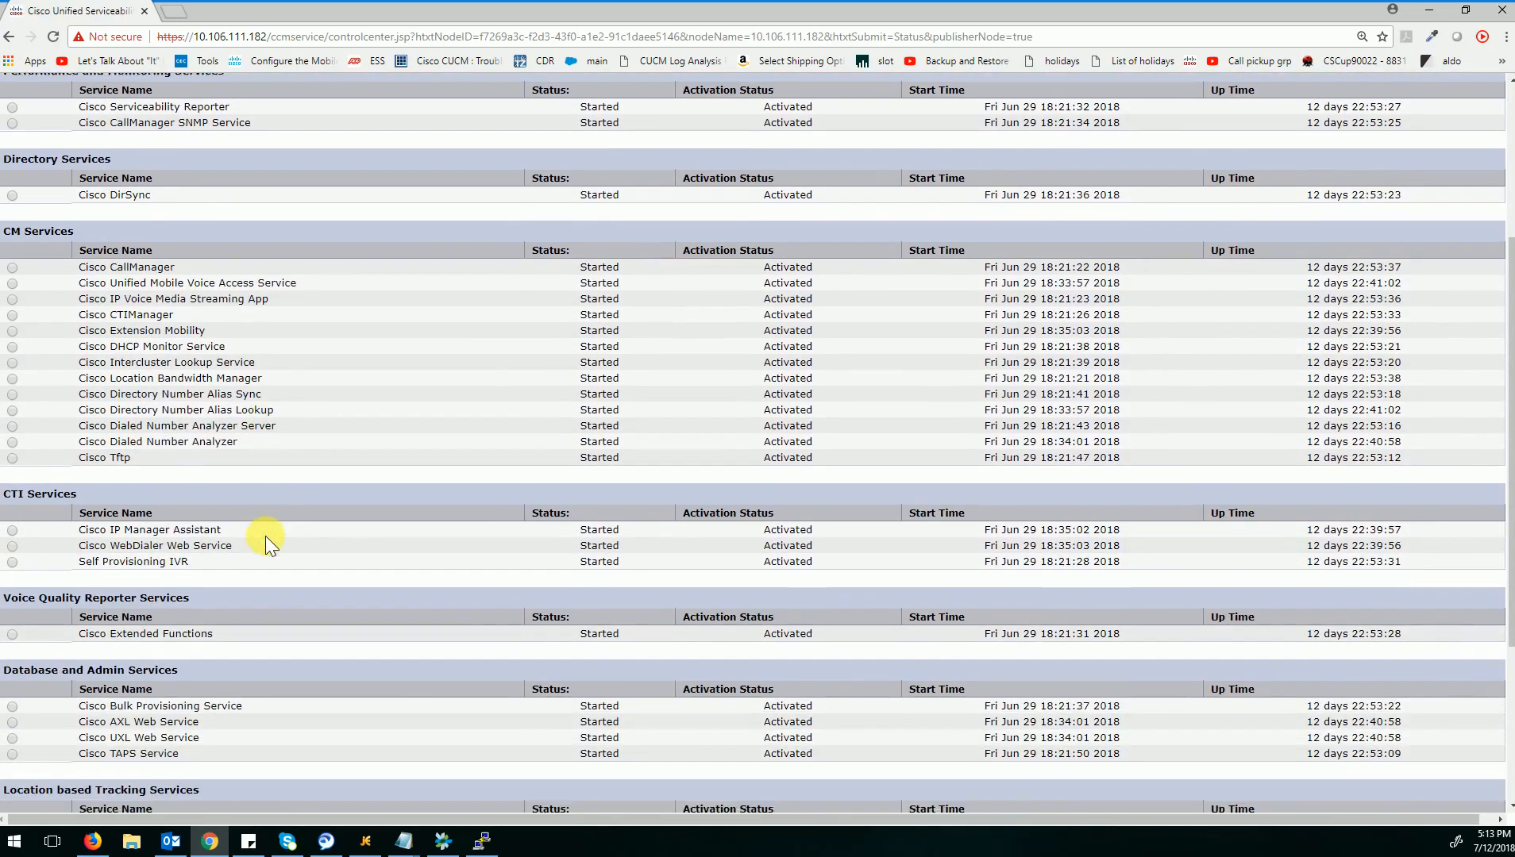
scroll(265, 536, down, 3)
scroll(265, 536, down, 1)
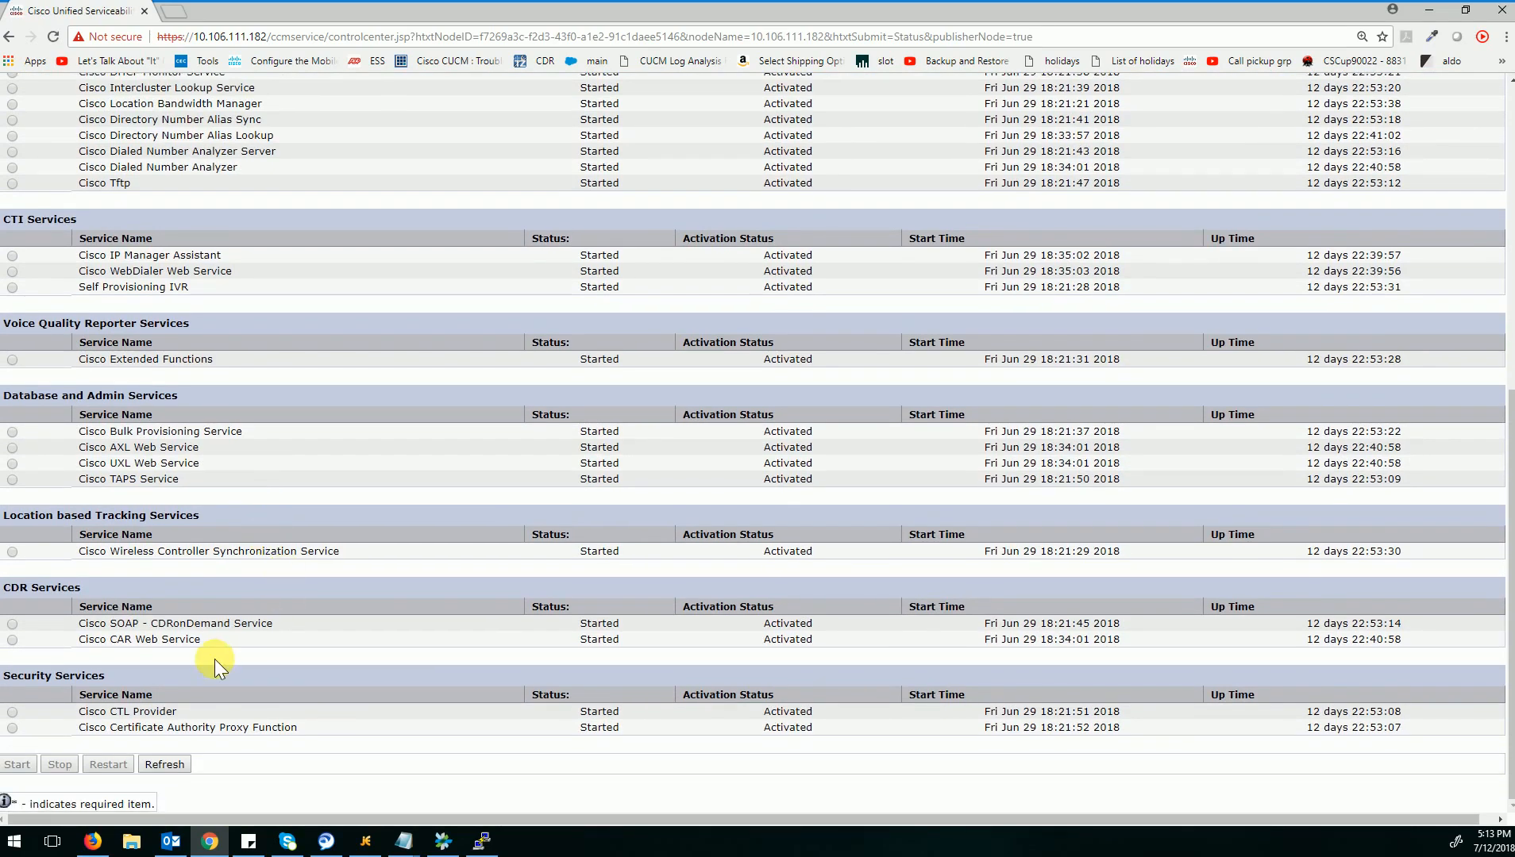
click(11, 729)
mouse_move(306, 735)
mouse_down()
mouse_move(89, 741)
mouse_move(287, 750)
mouse_up()
click(301, 747)
scroll(1117, 287, up, 7)
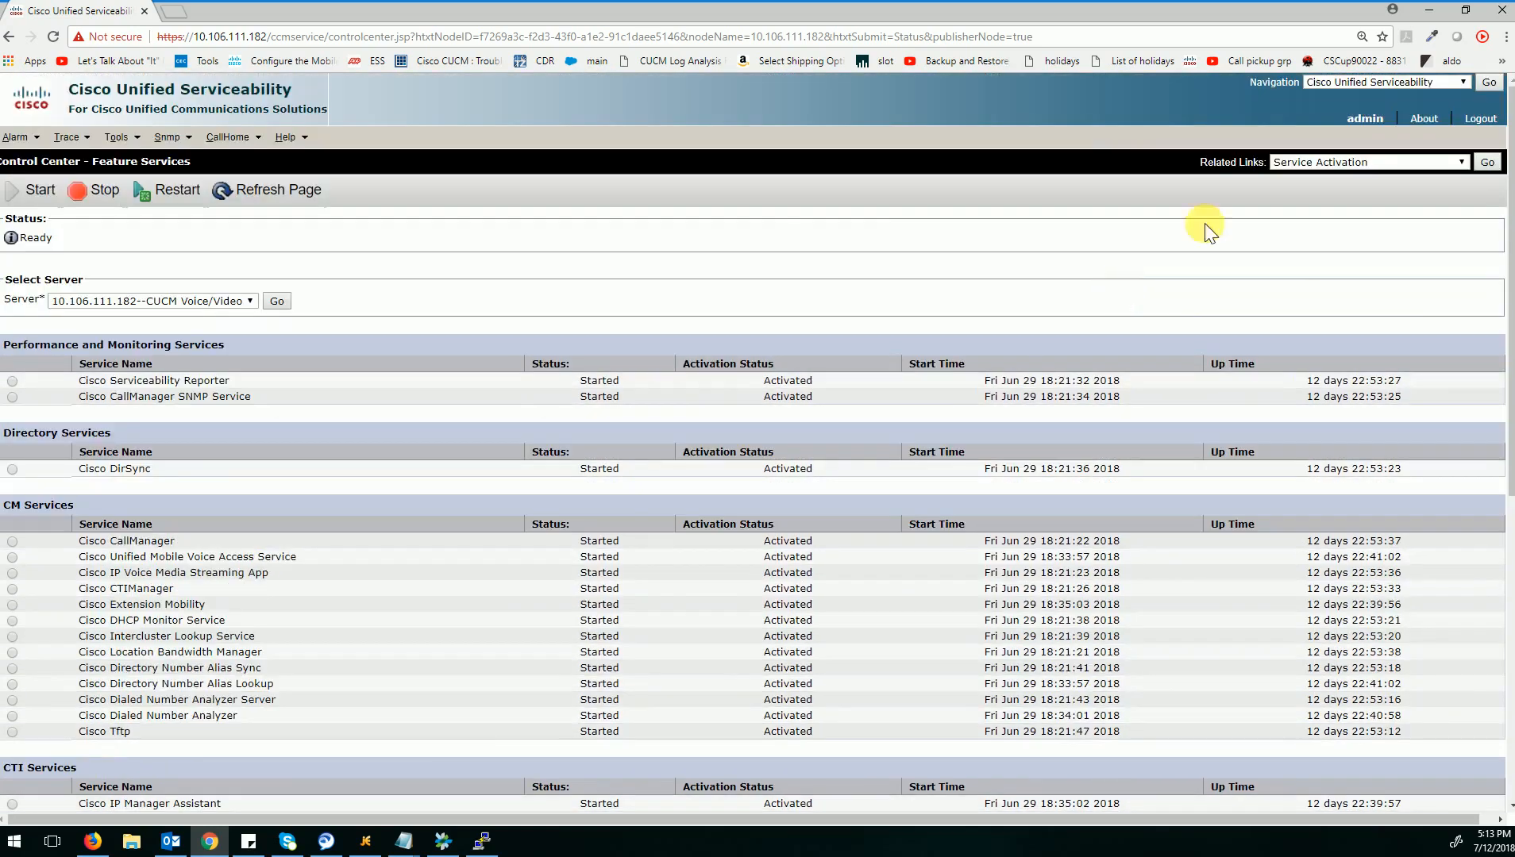
Switch back to Cisco Unified CM Administration.
click(1398, 84)
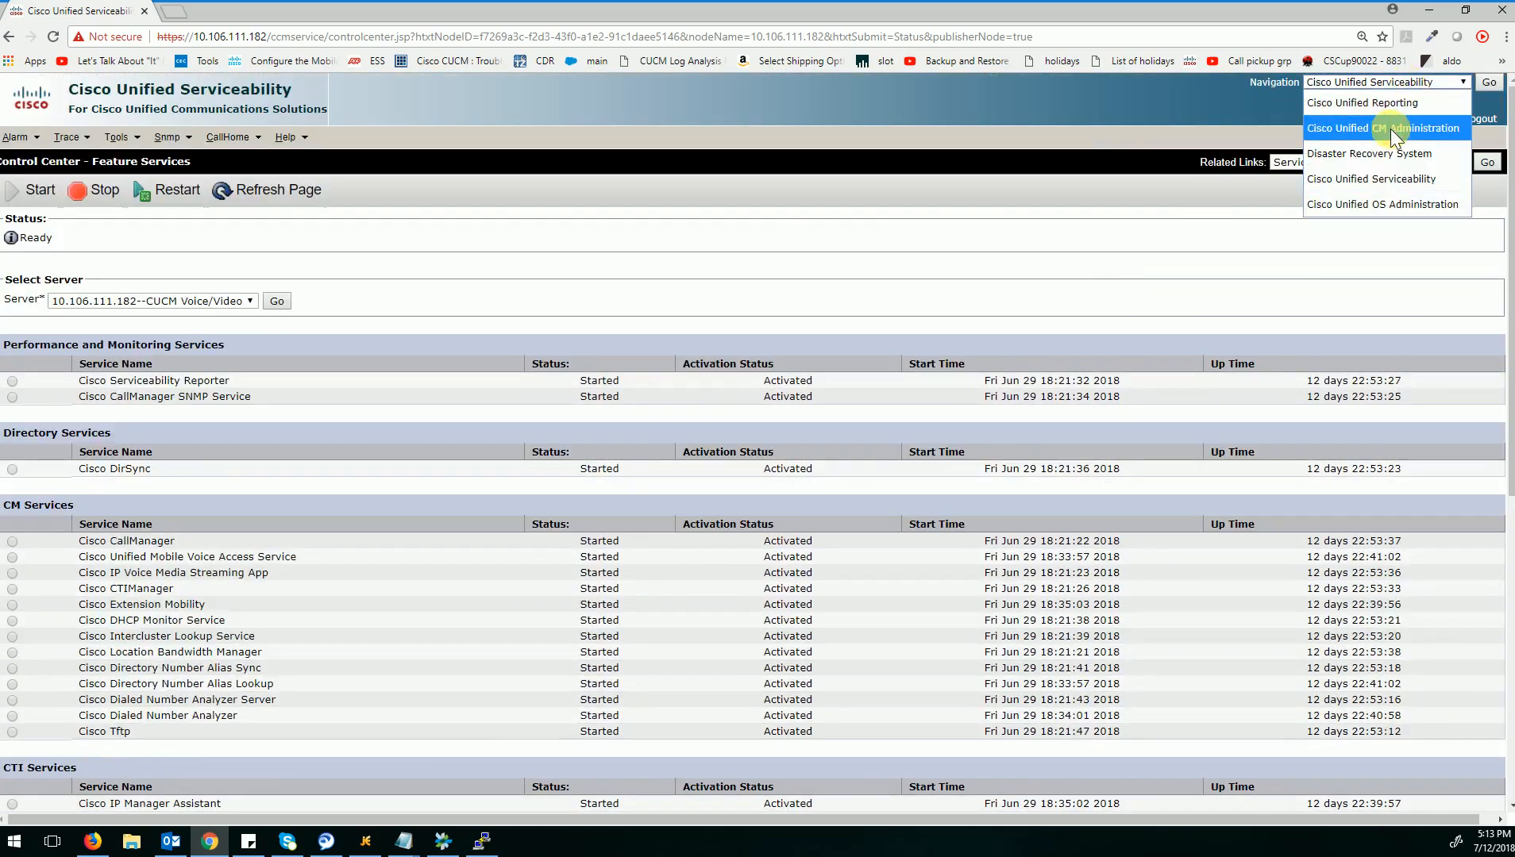
click(1404, 125)
click(1488, 83)
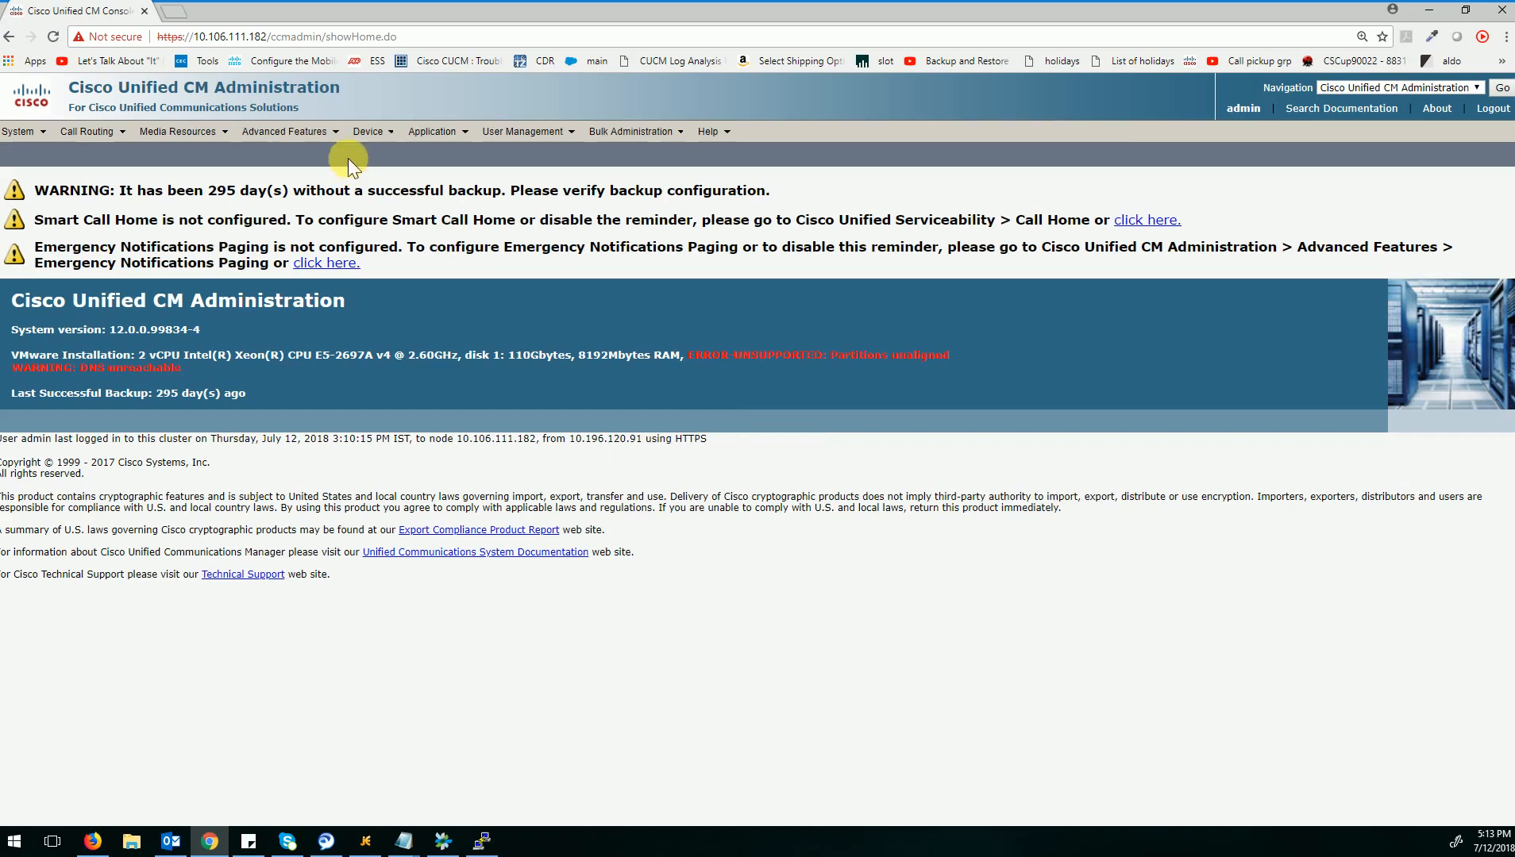
Check the registration status of the phone with extension 1010 in the phone list and open its configuration.
mouse_move(370, 132)
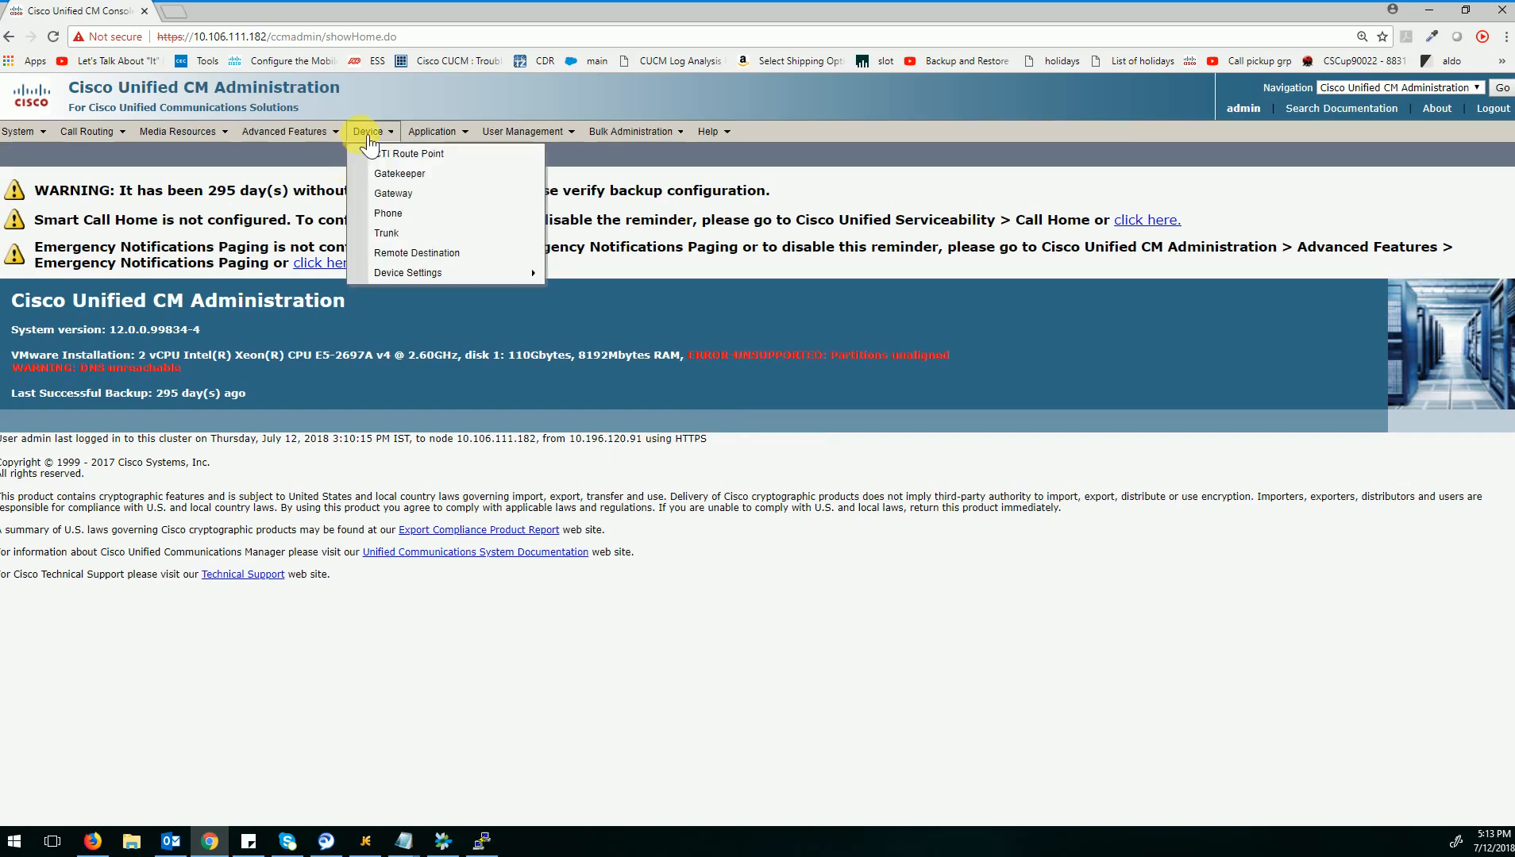
click(380, 218)
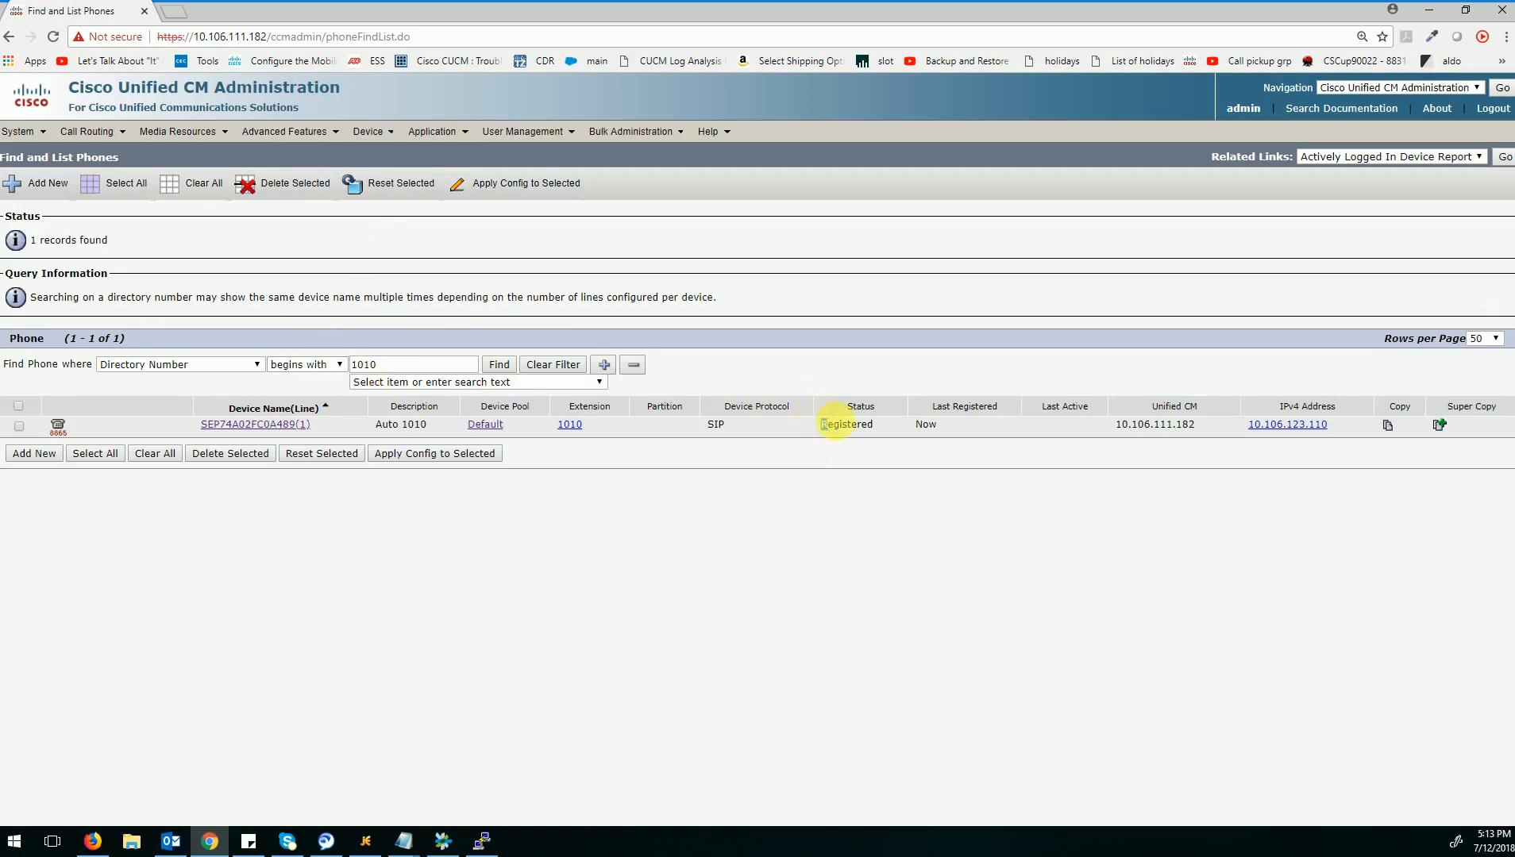
drag(819, 423, 878, 428)
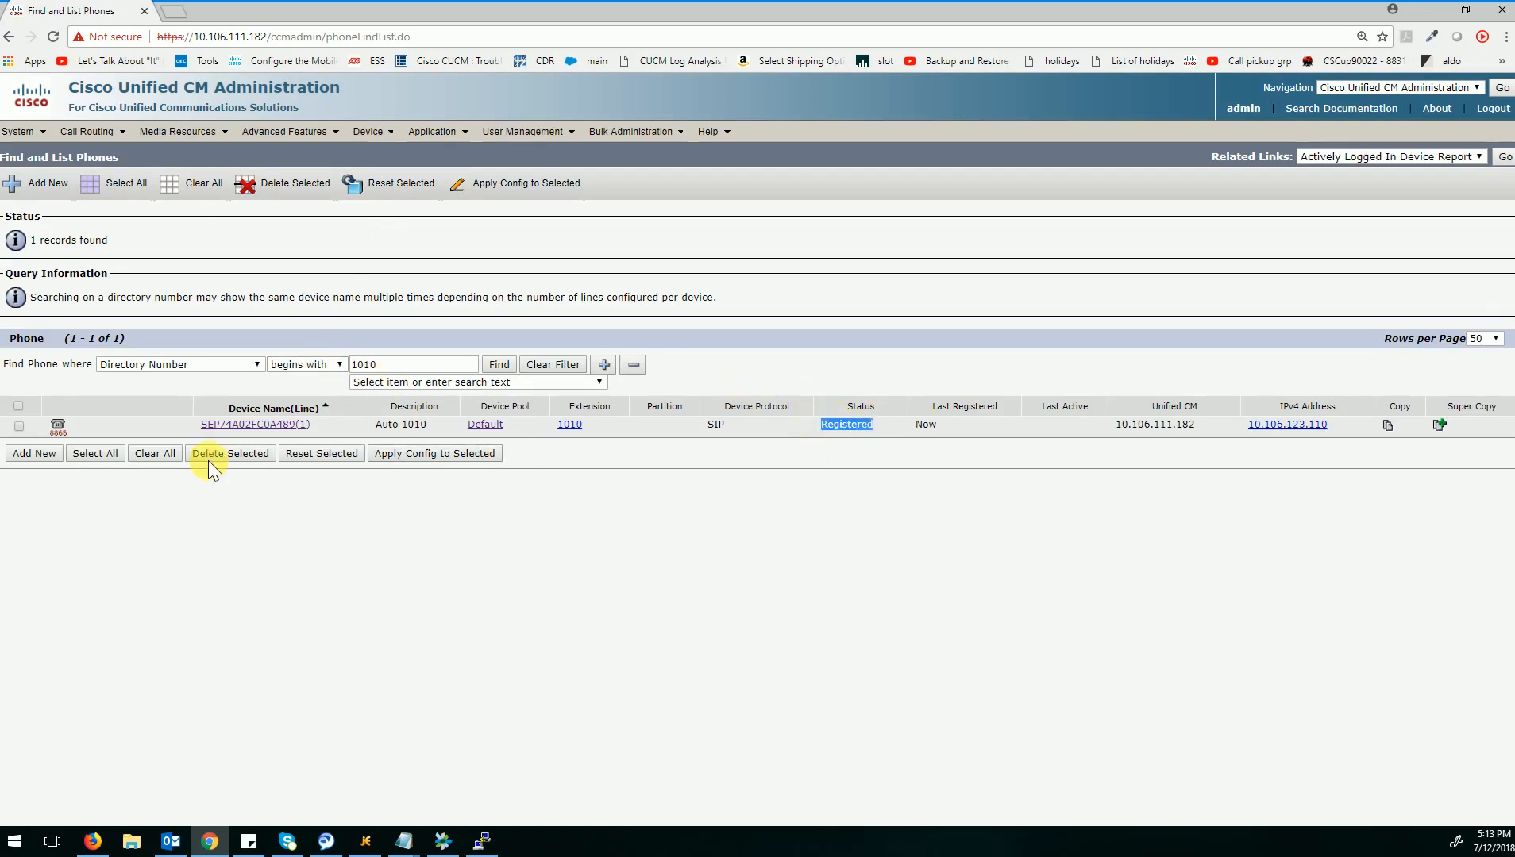
click(211, 427)
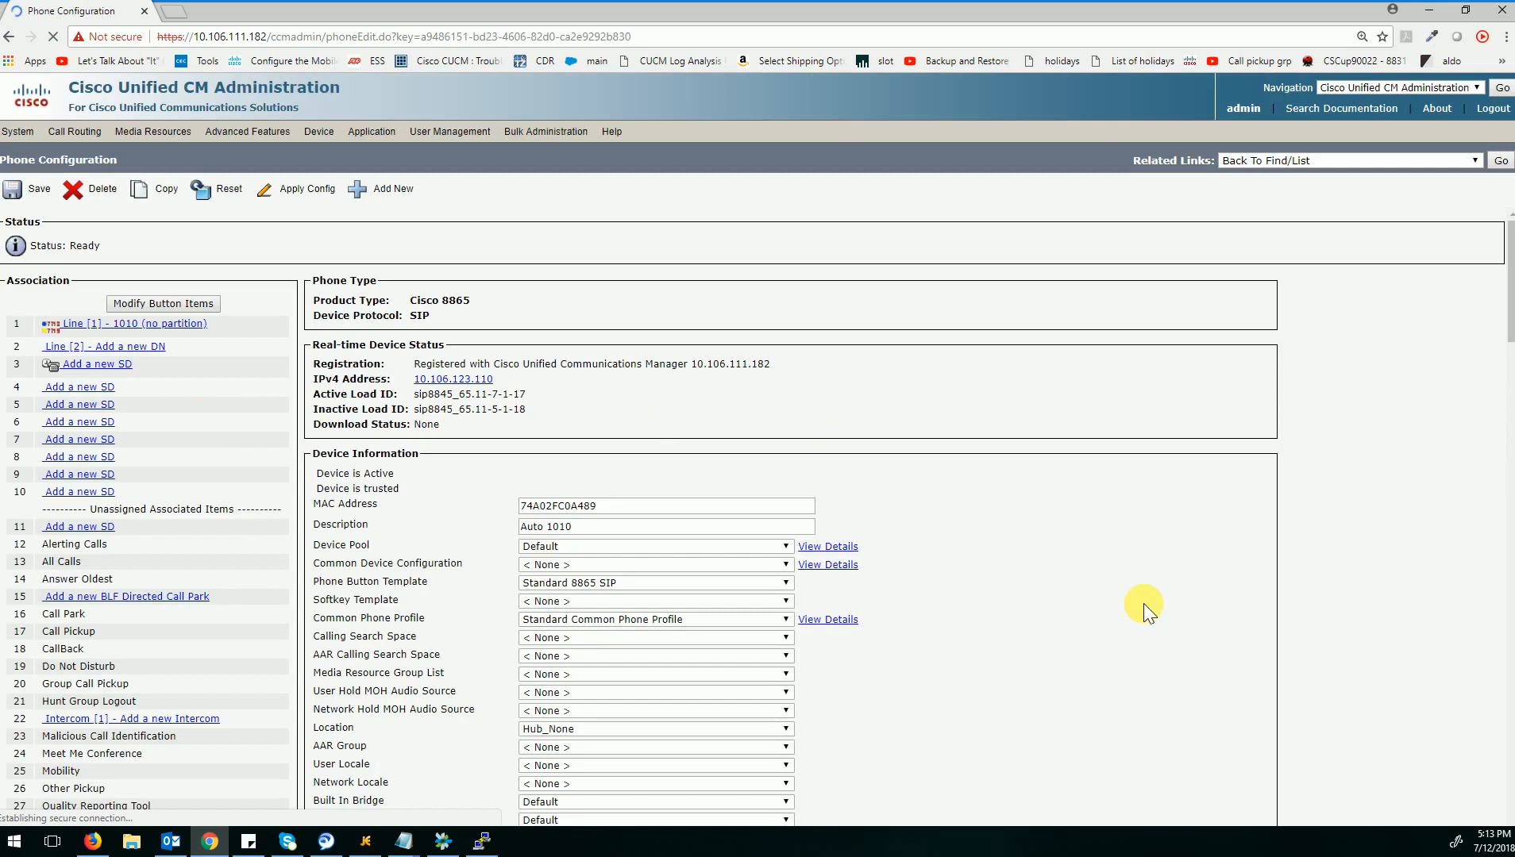
Check the Certificate Operation Status in the phone's Certification Authority Proxy Function (CAPF) Information section.
scroll(1143, 604, down, 4)
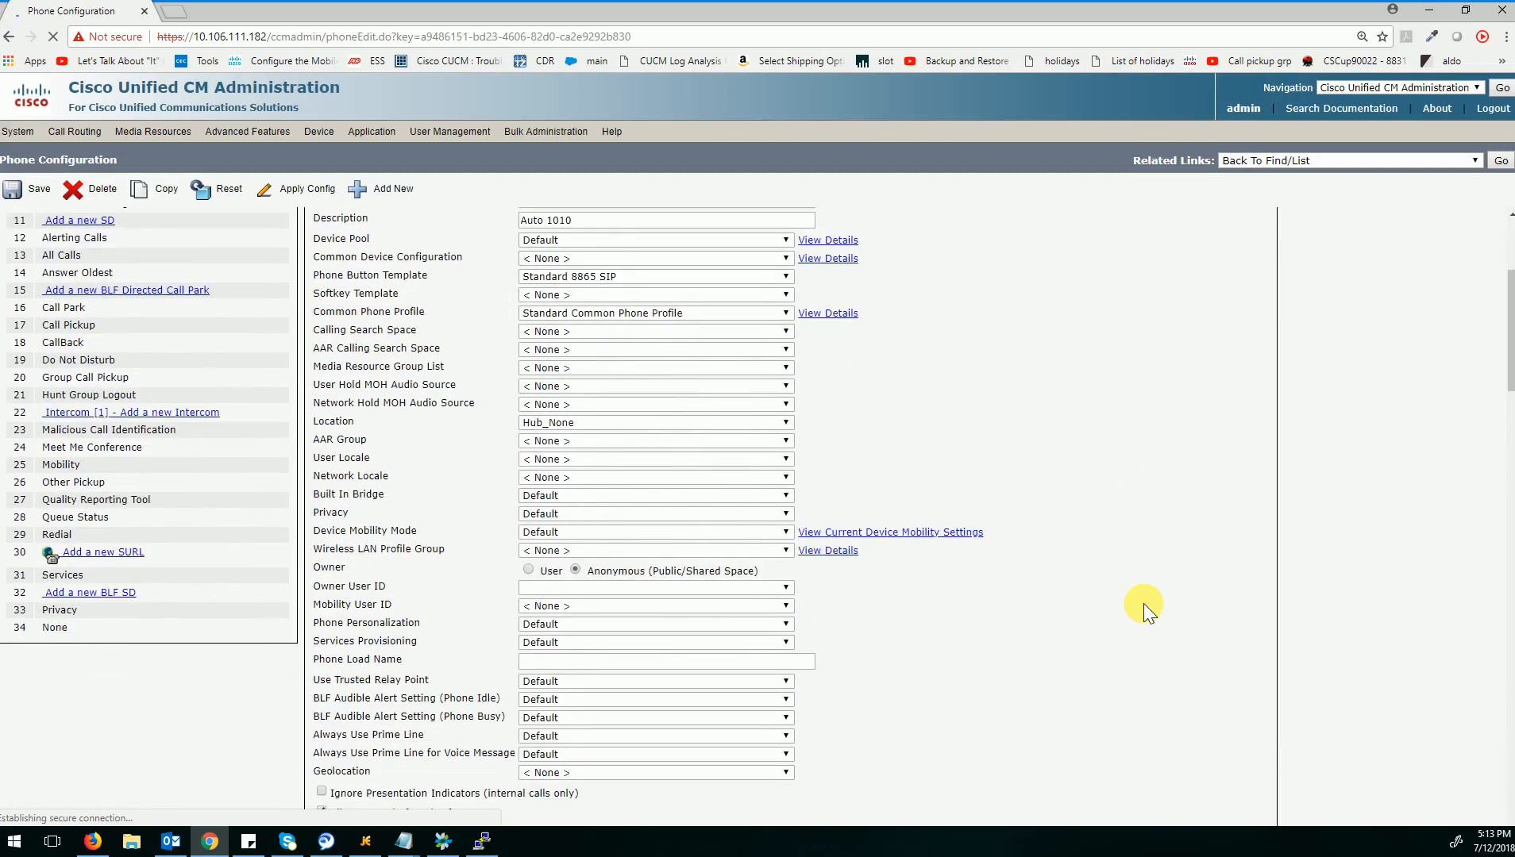
scroll(1143, 604, down, 4)
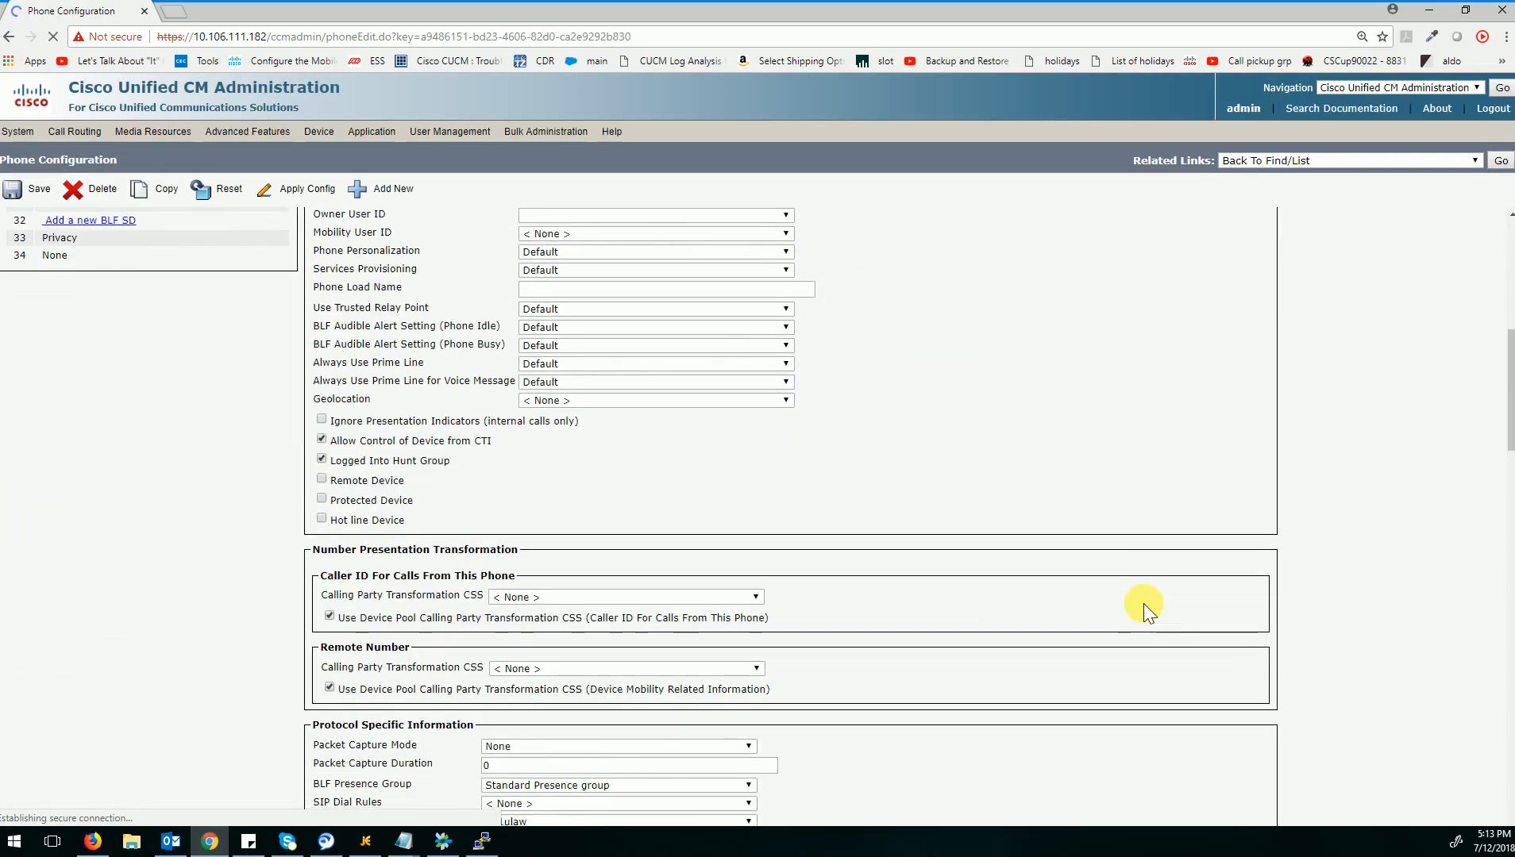
scroll(1143, 603, down, 4)
scroll(1143, 604, down, 4)
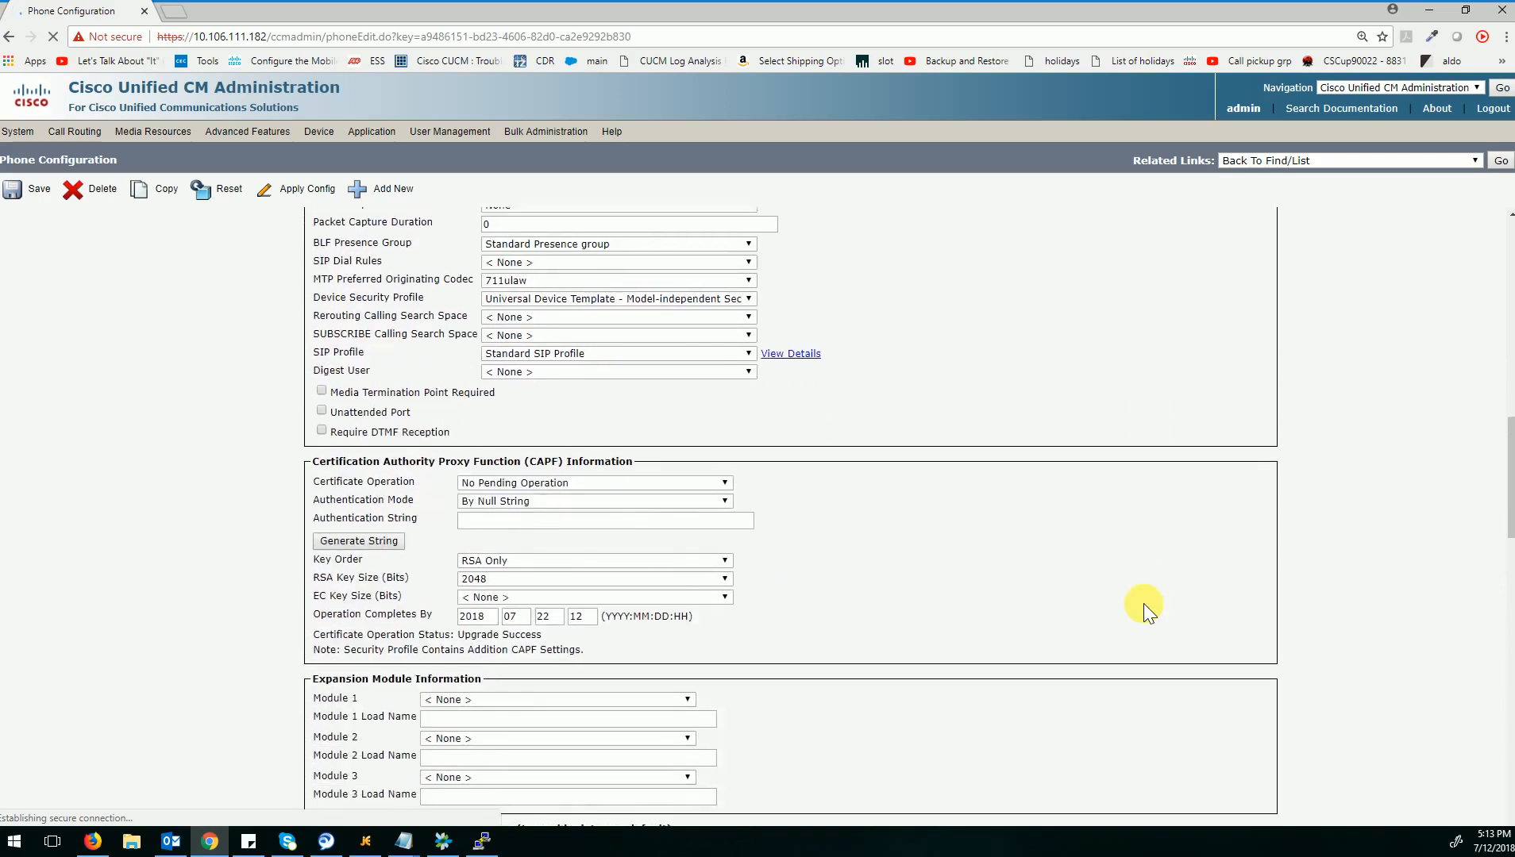
scroll(1143, 605, down, 1)
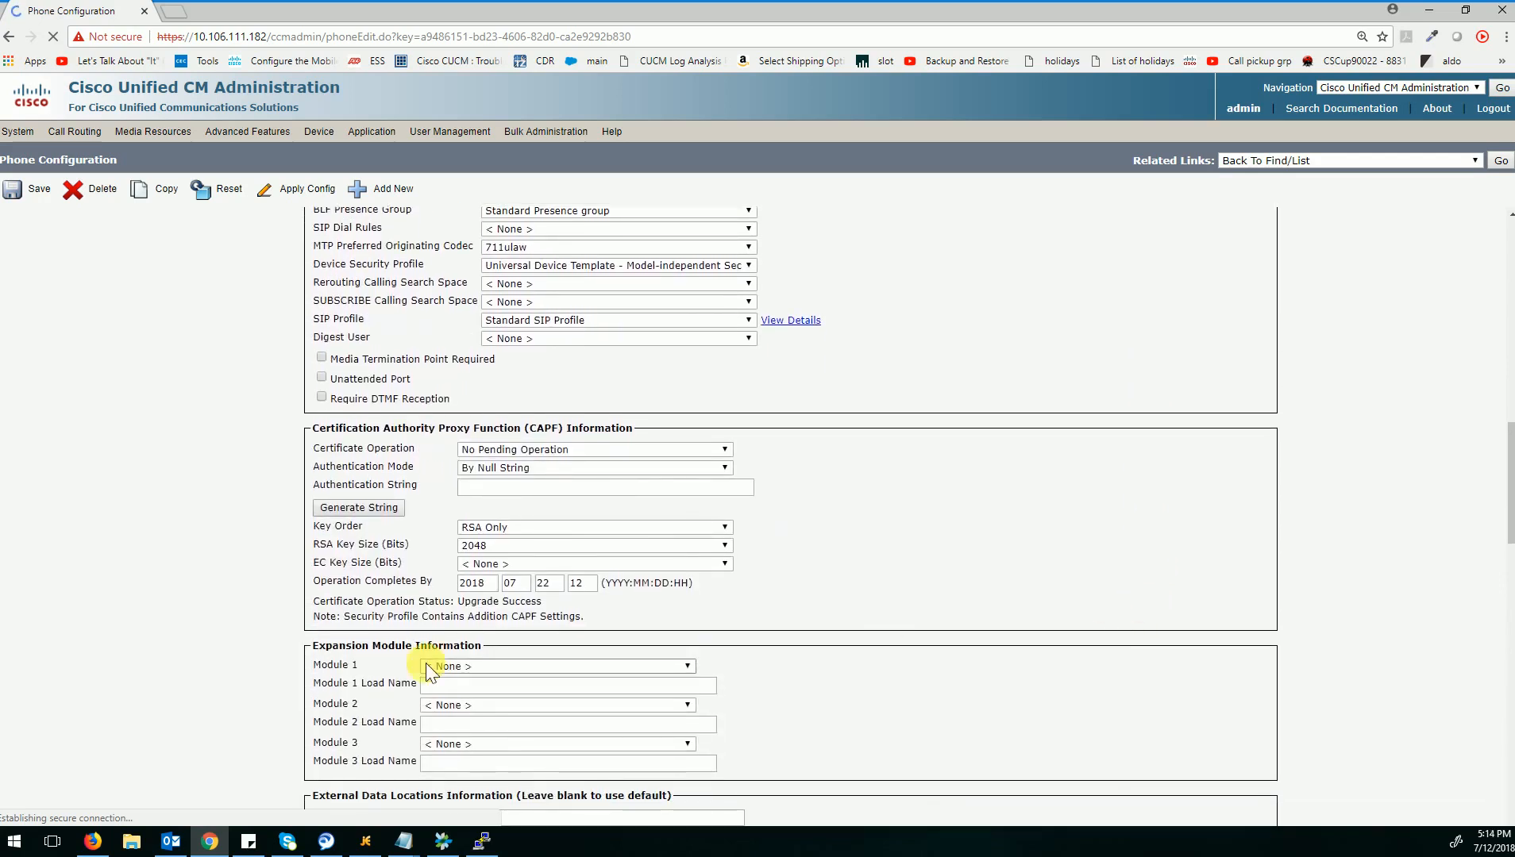
drag(365, 603, 556, 610)
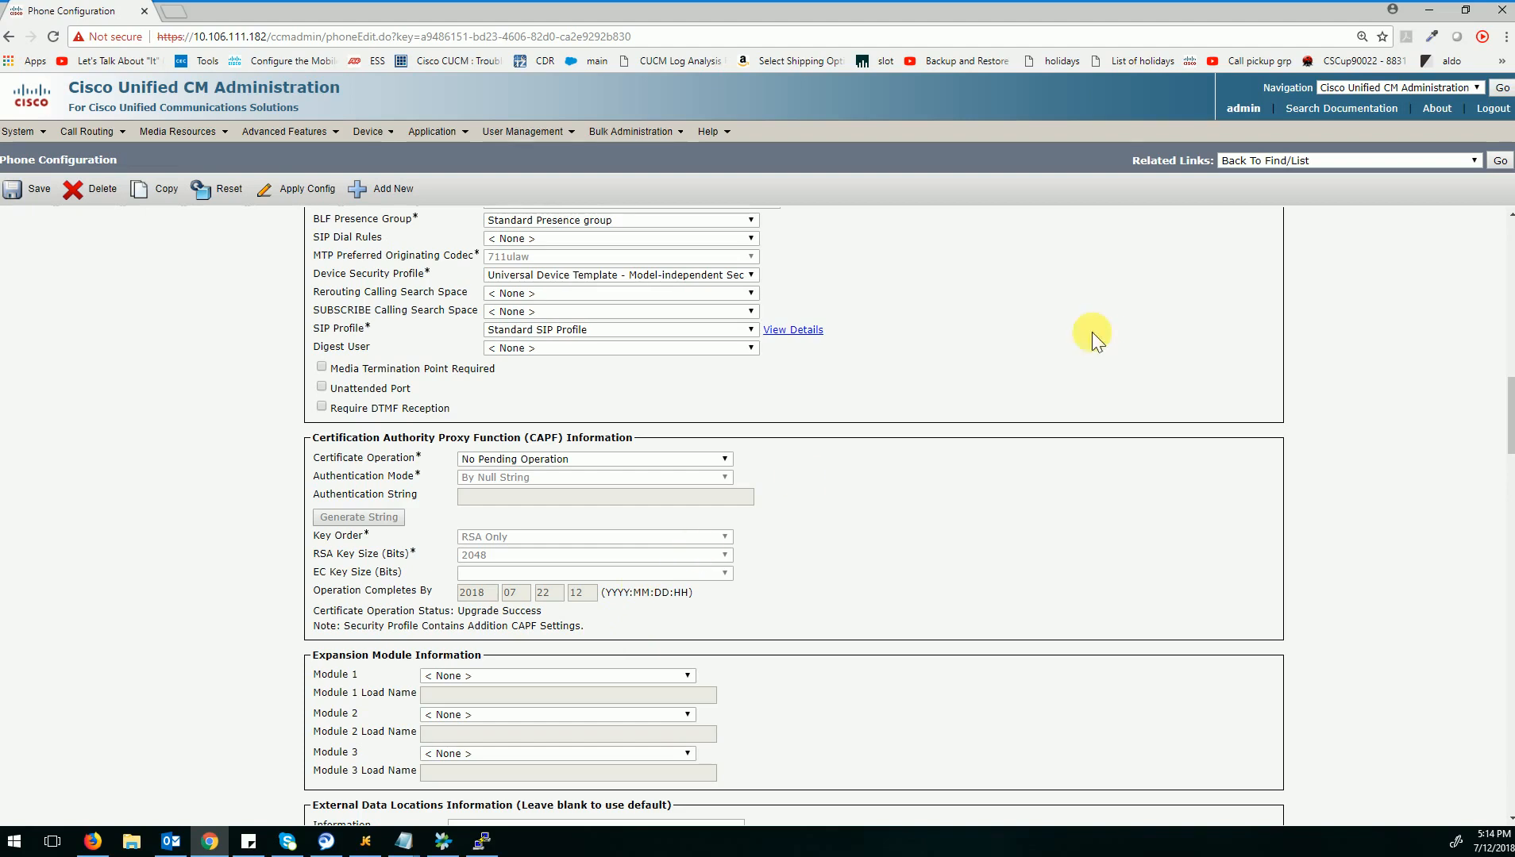
Open the phone's own web page through its IPv4 address in the Real-time Device Status section.
scroll(1100, 328, up, 15)
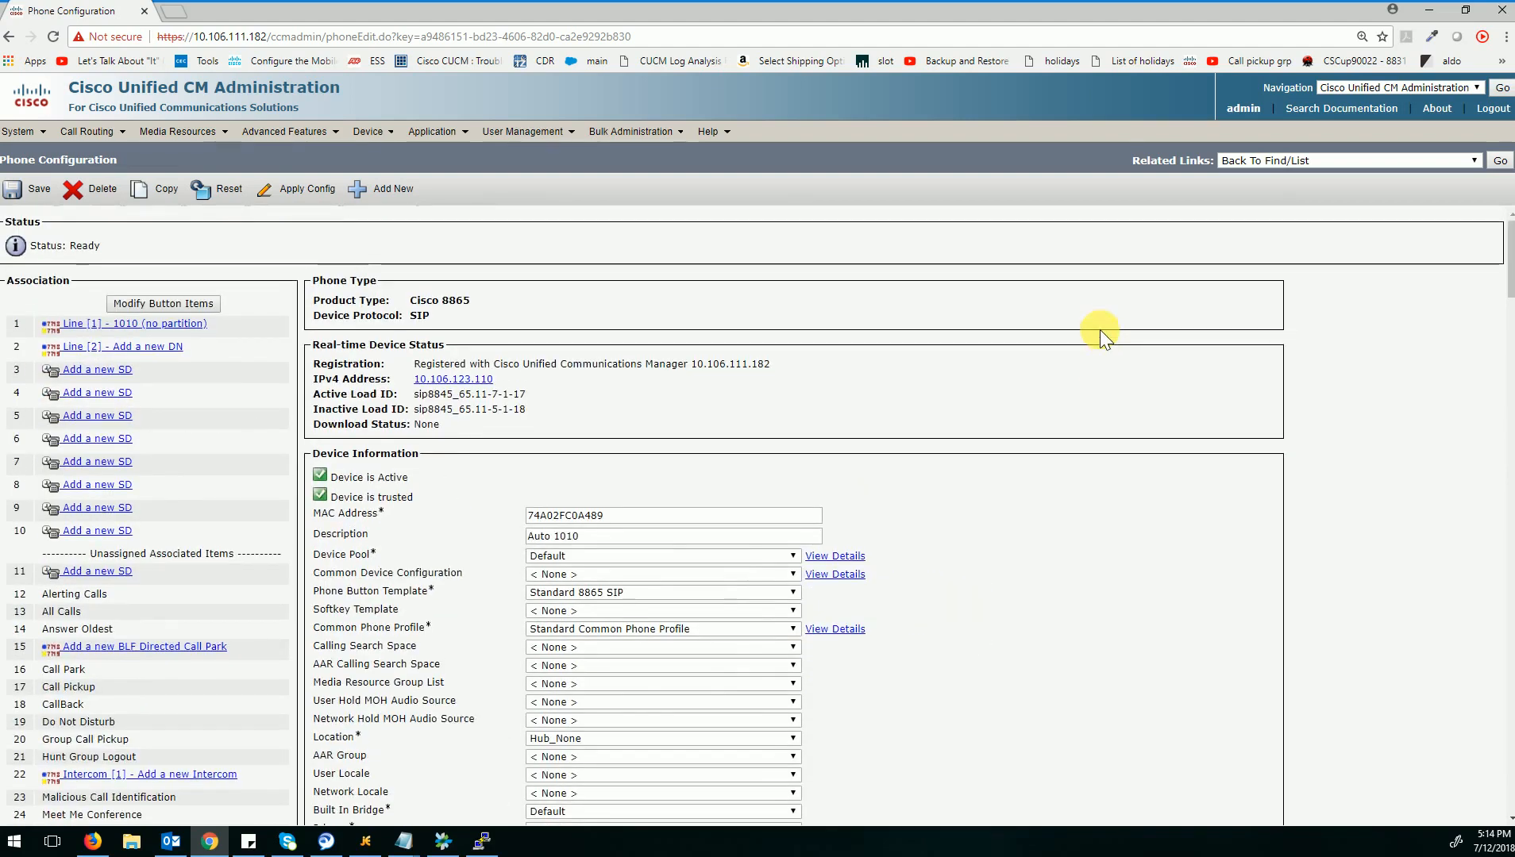
click(483, 380)
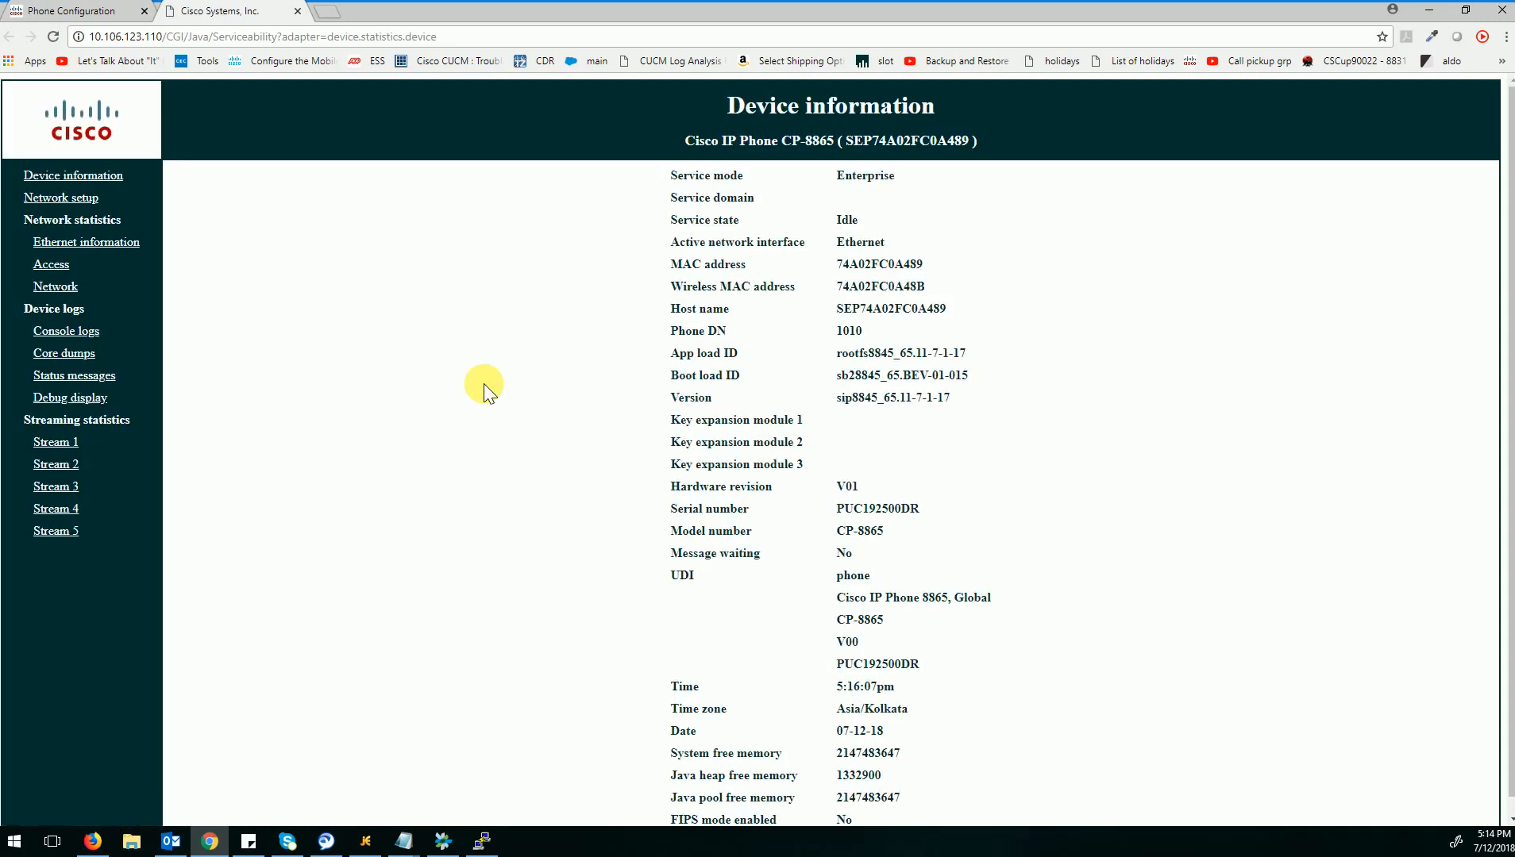
Review the phone's Device information page and open its Network setup page.
scroll(570, 478, down, 1)
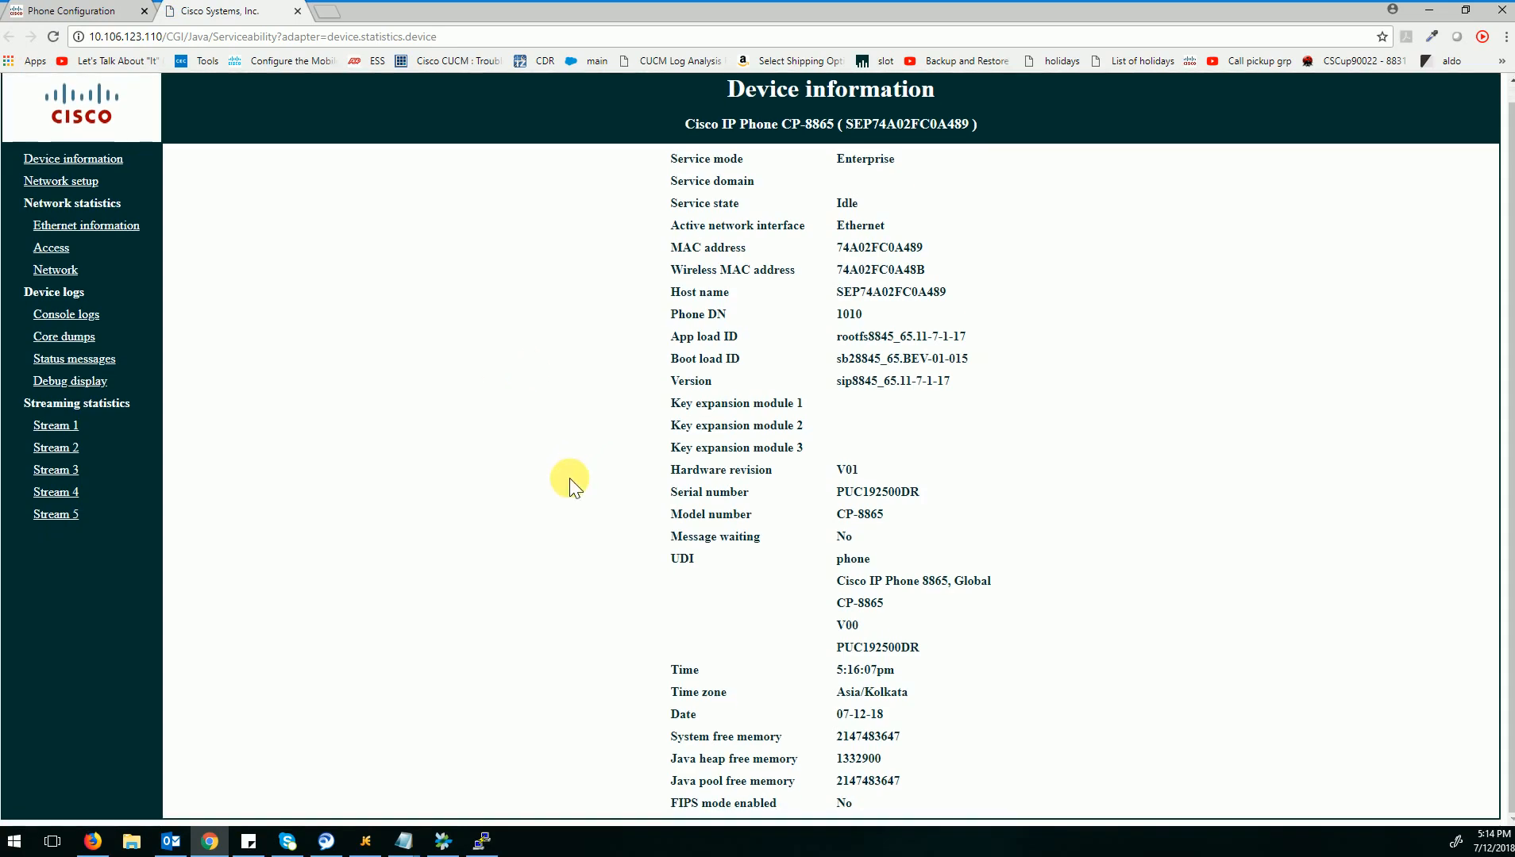
scroll(569, 478, up, 1)
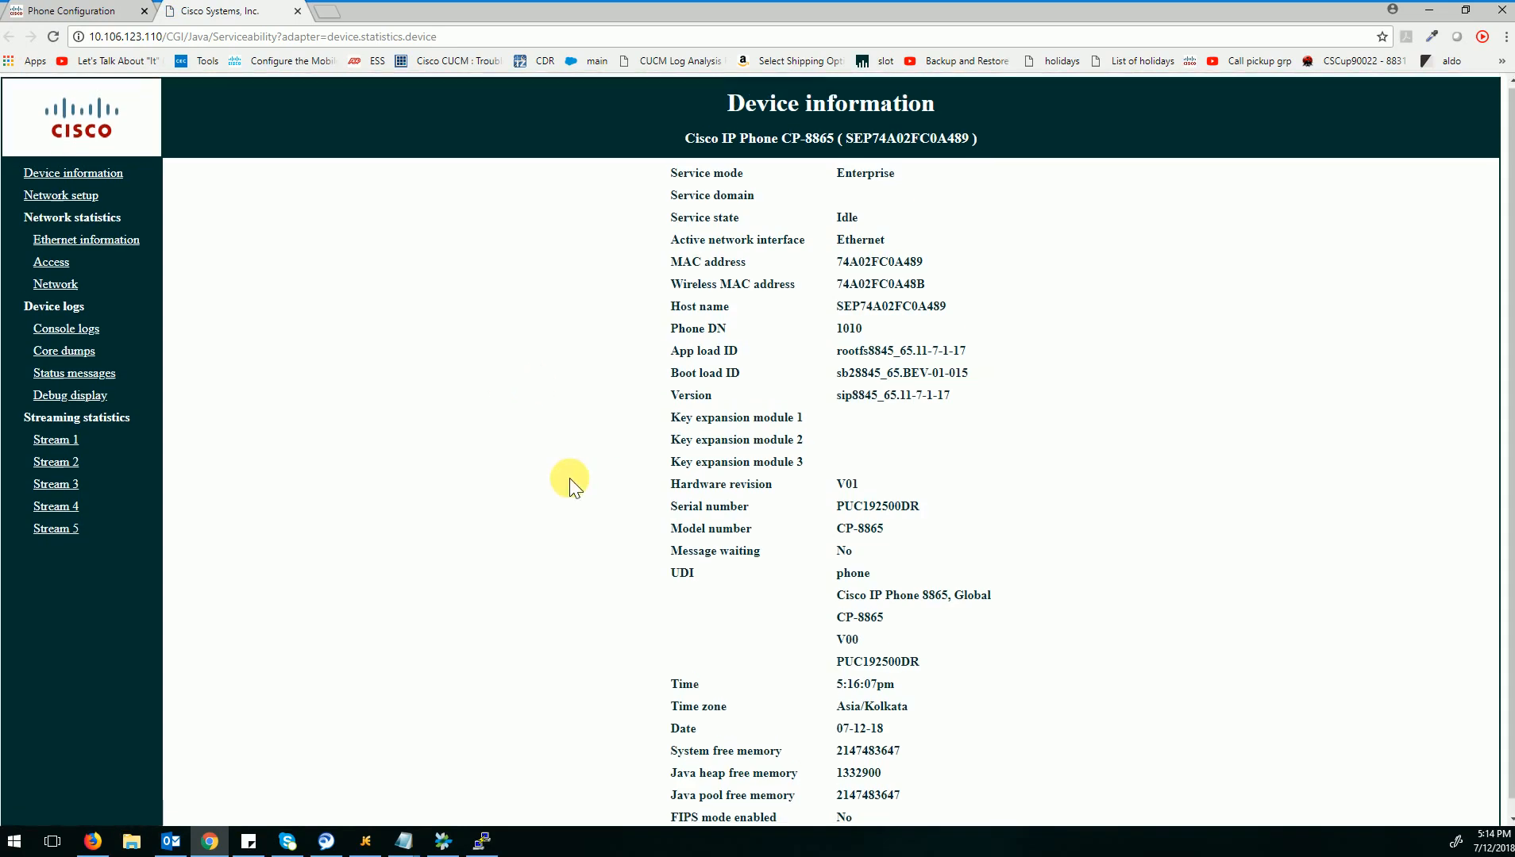
click(81, 200)
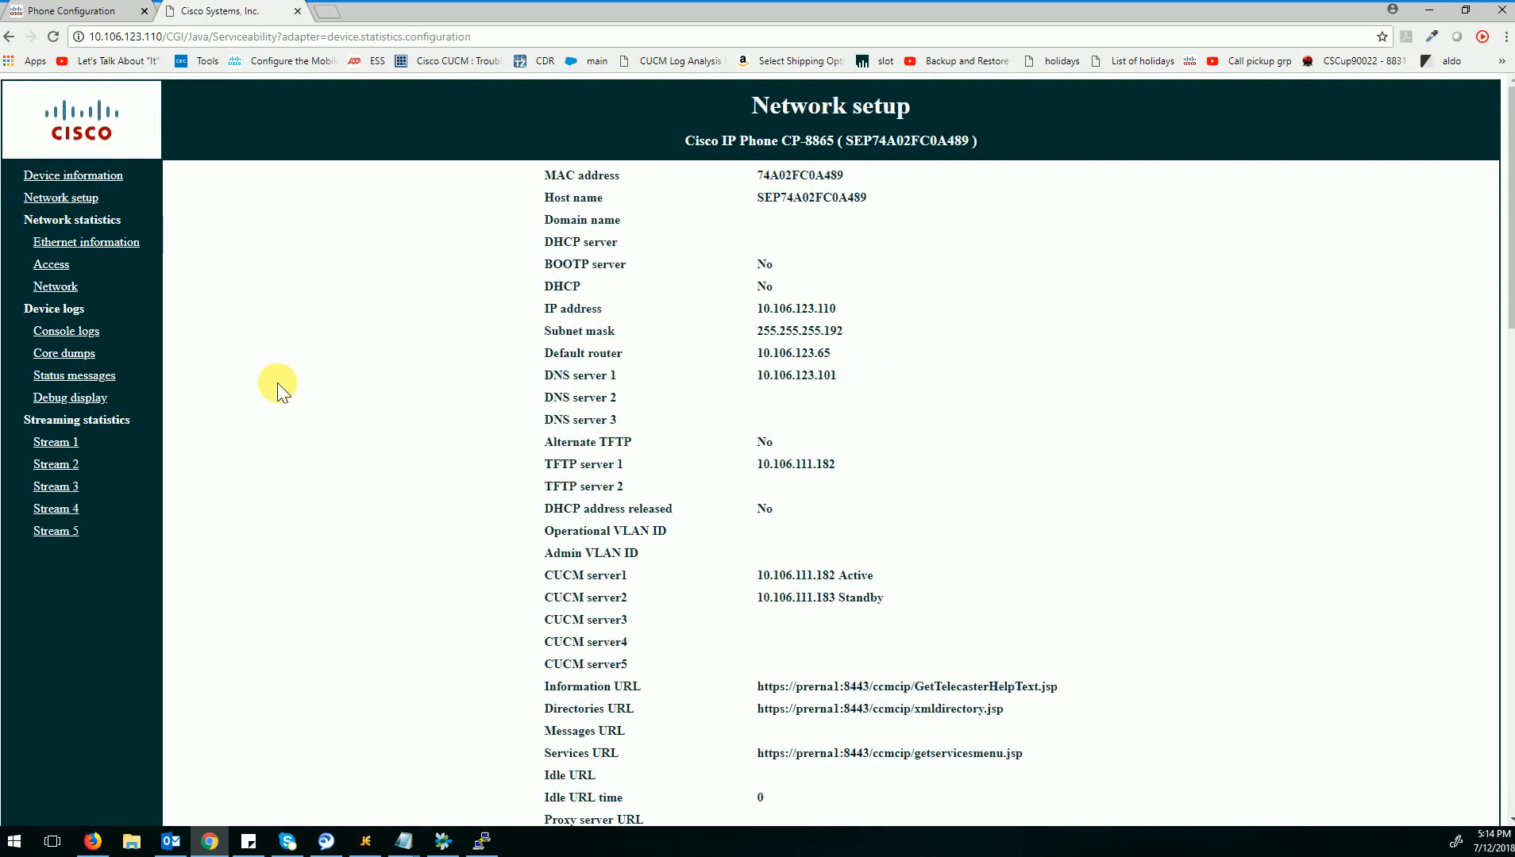
Examine the Security mode, CTL file, ITL file and CAPF server entries on the phone's Network setup page.
scroll(277, 384, down, 4)
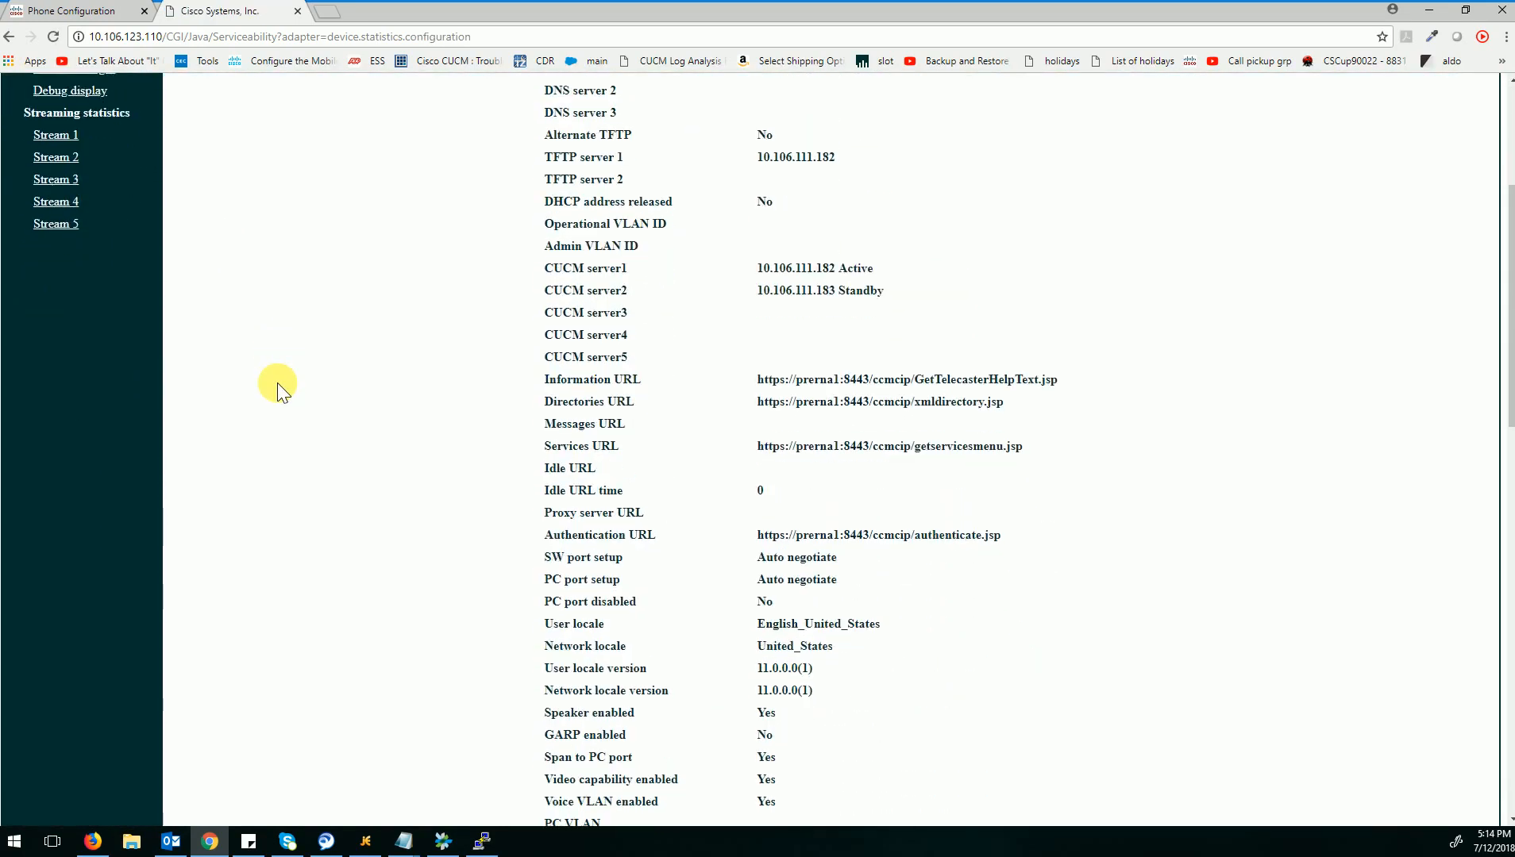
scroll(277, 383, down, 4)
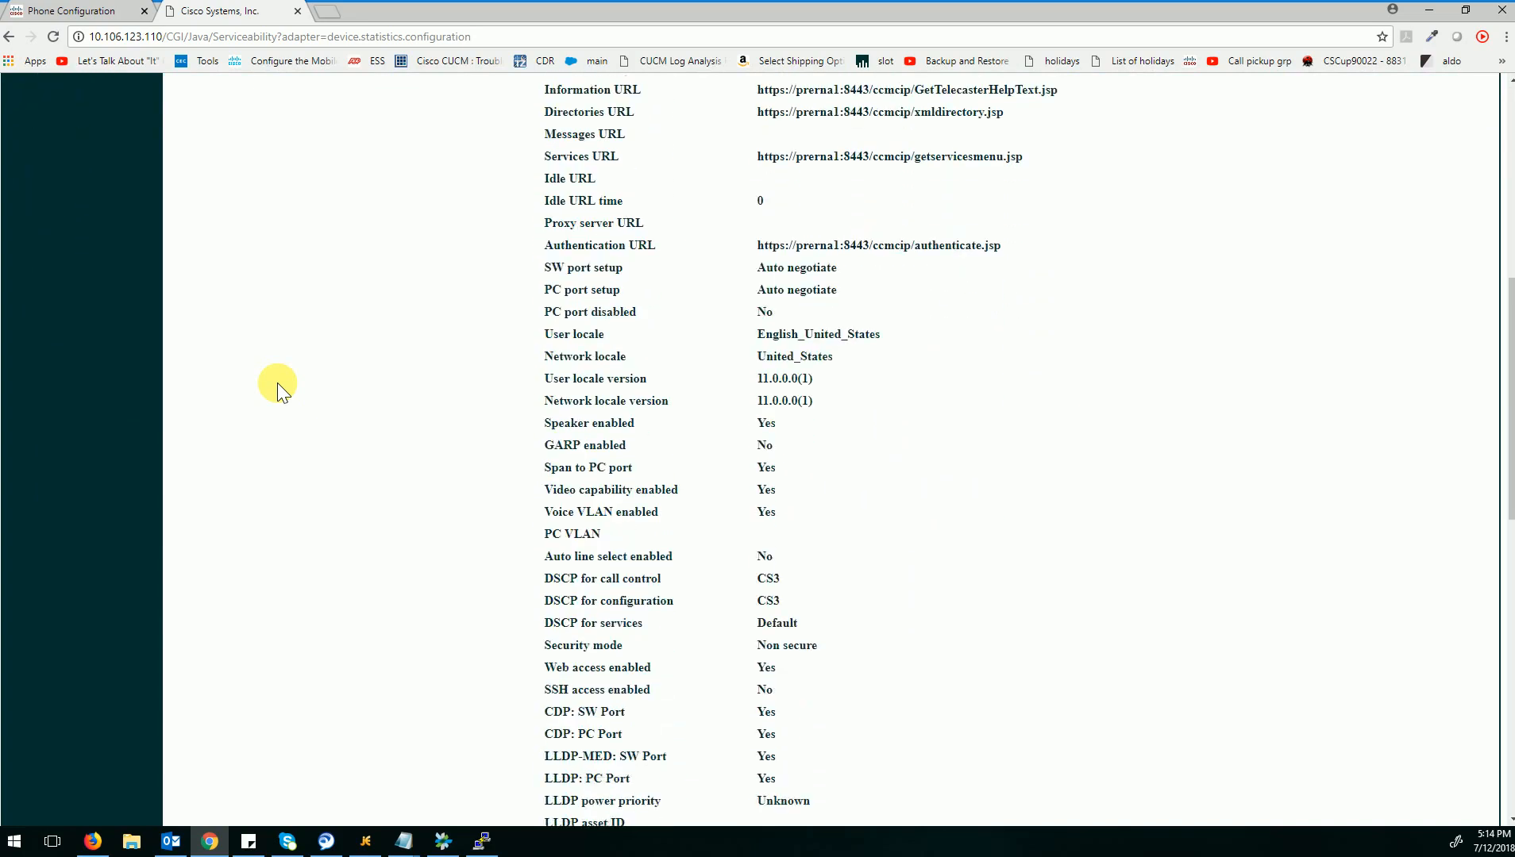
scroll(277, 382, down, 3)
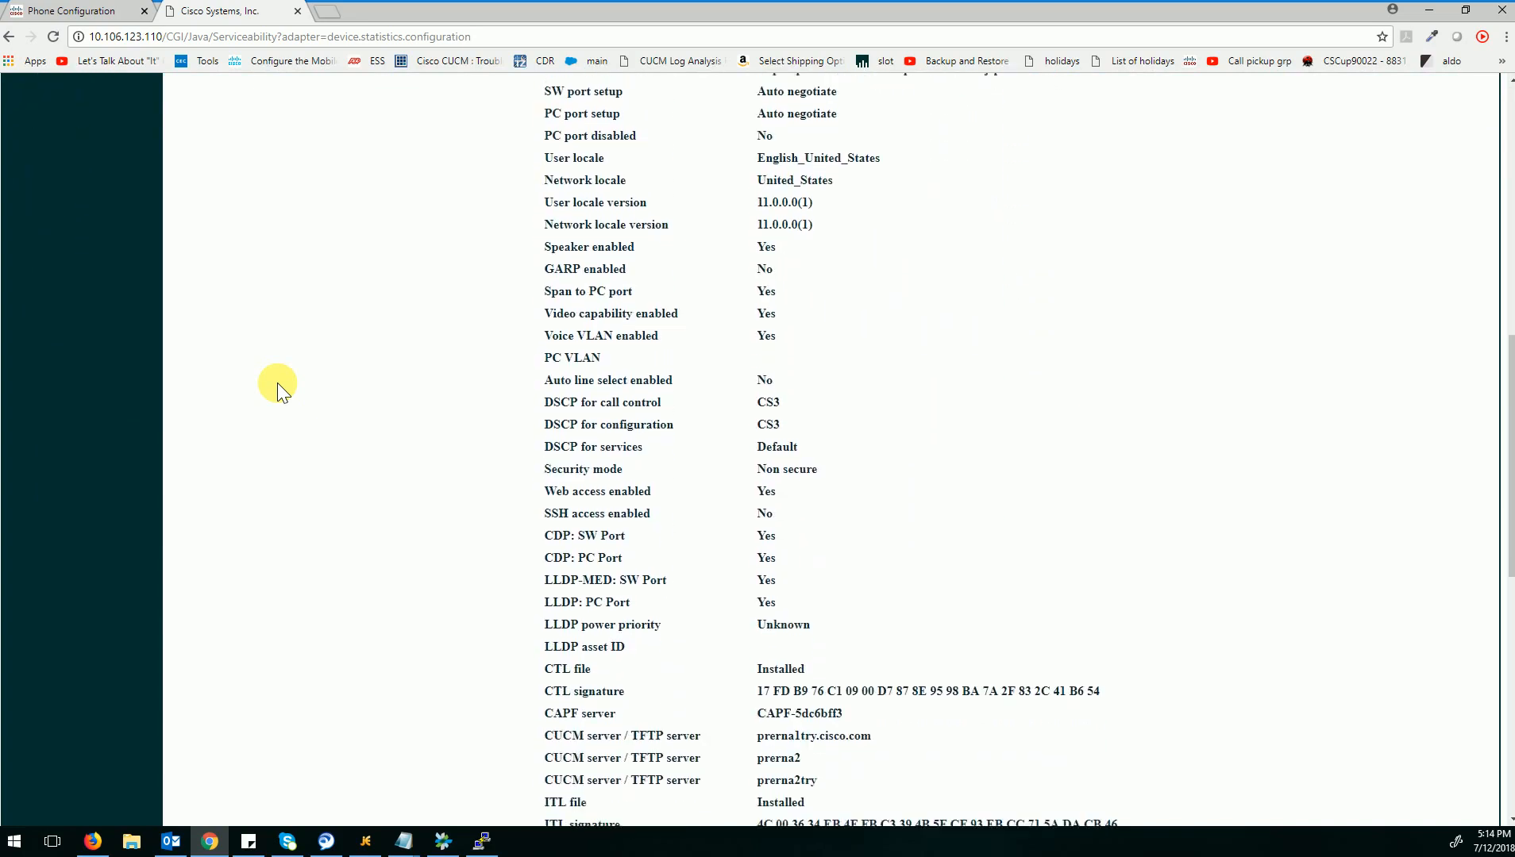
scroll(277, 382, down, 1)
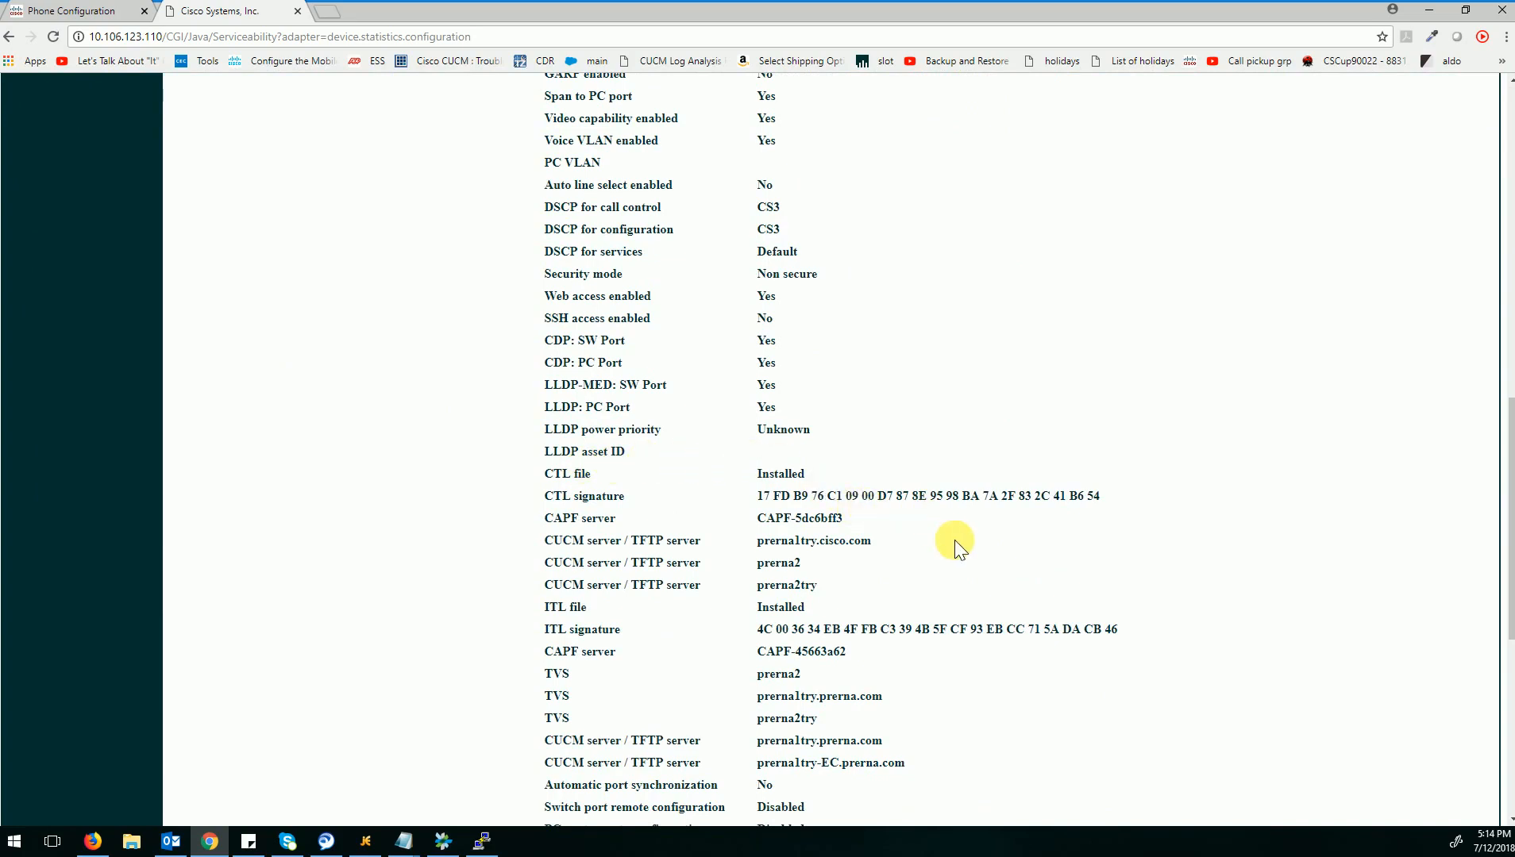
scroll(954, 540, down, 1)
scroll(953, 539, down, 3)
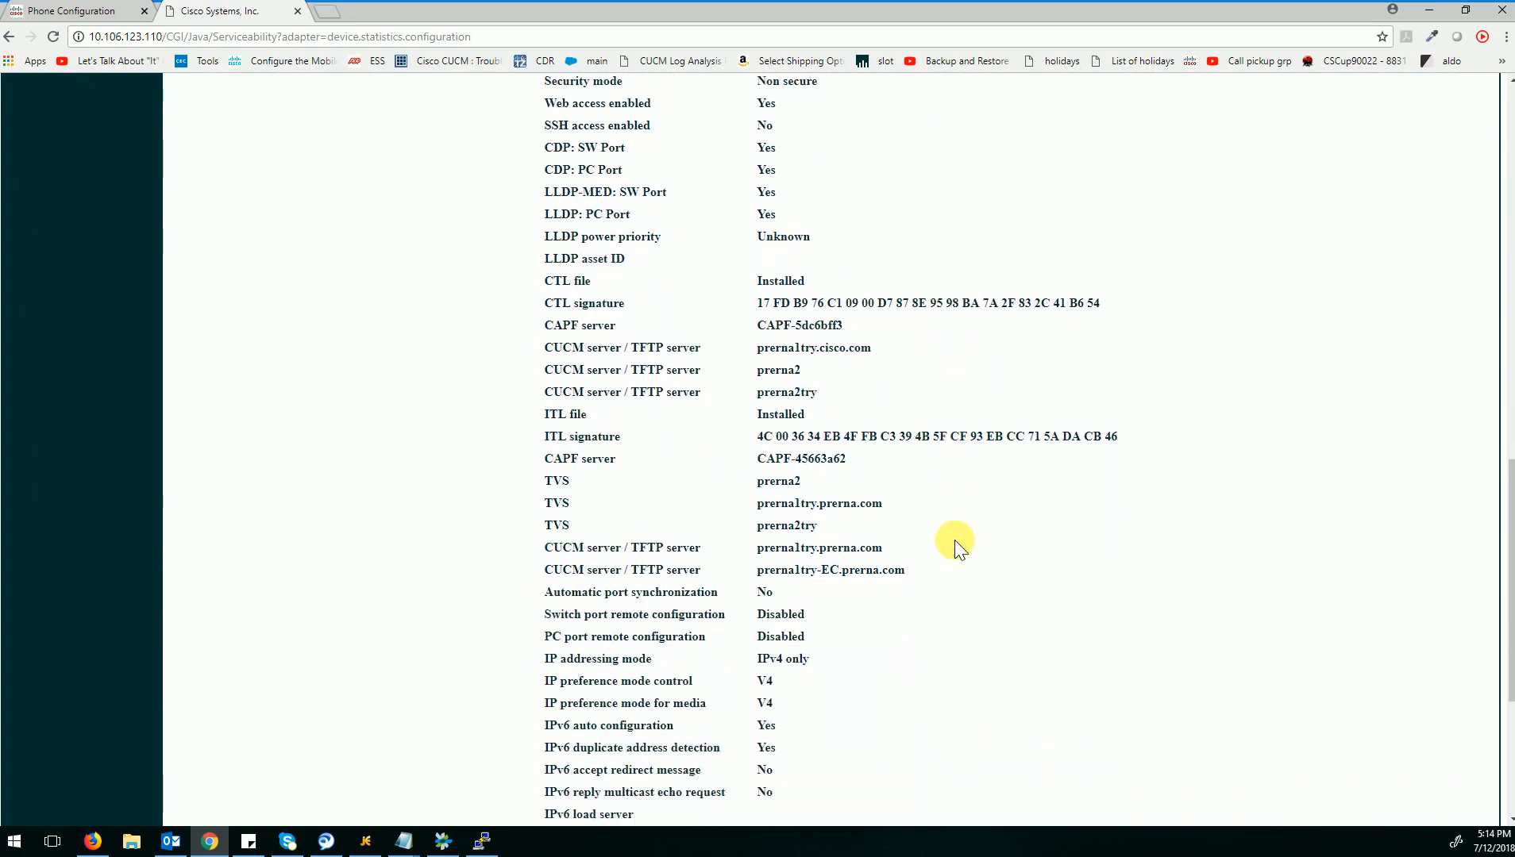
scroll(955, 543, down, 3)
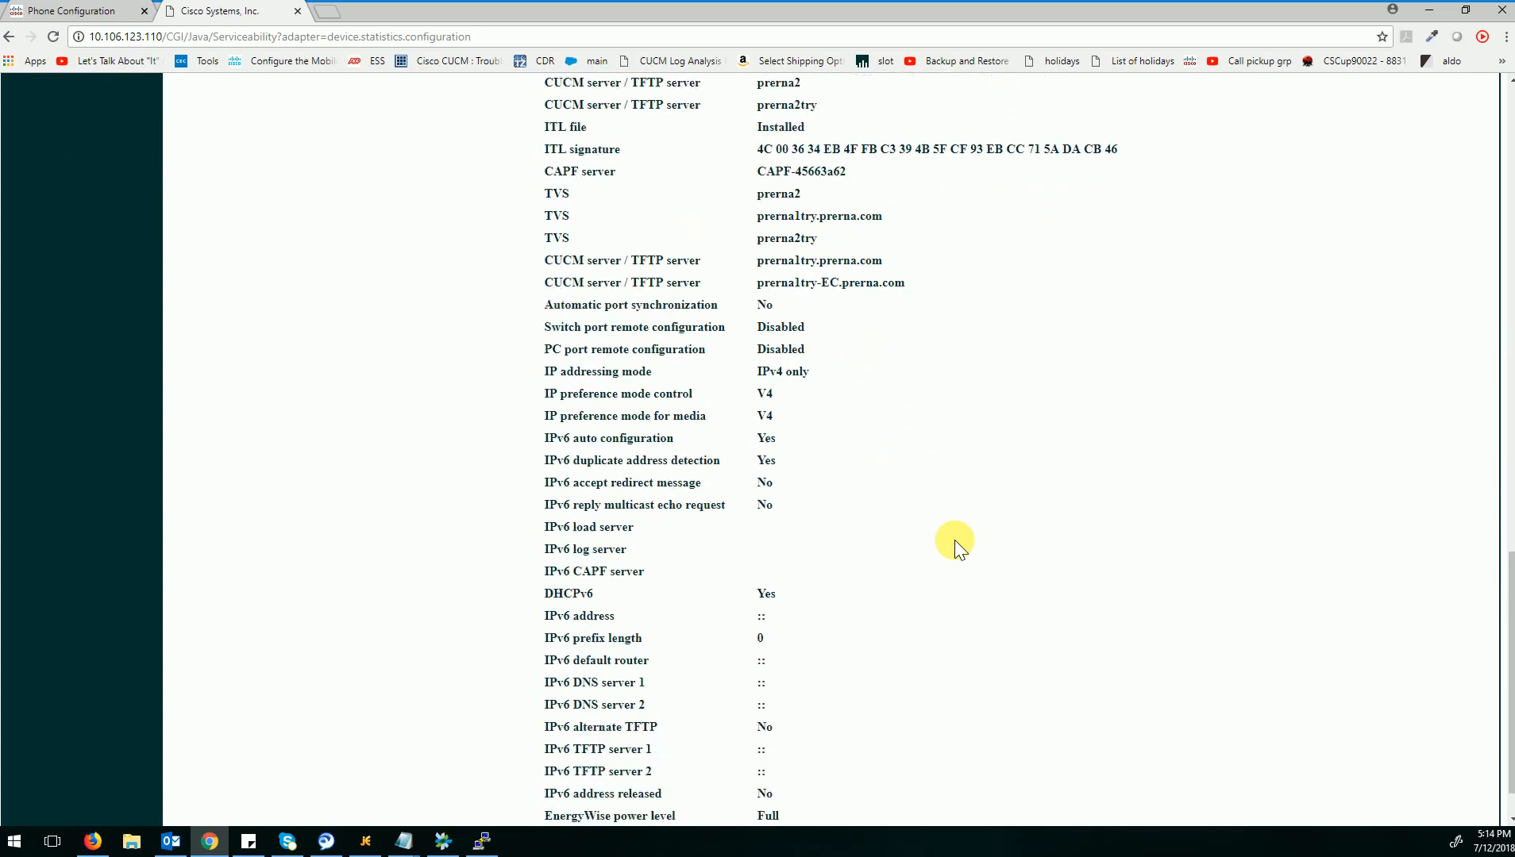
scroll(954, 540, up, 6)
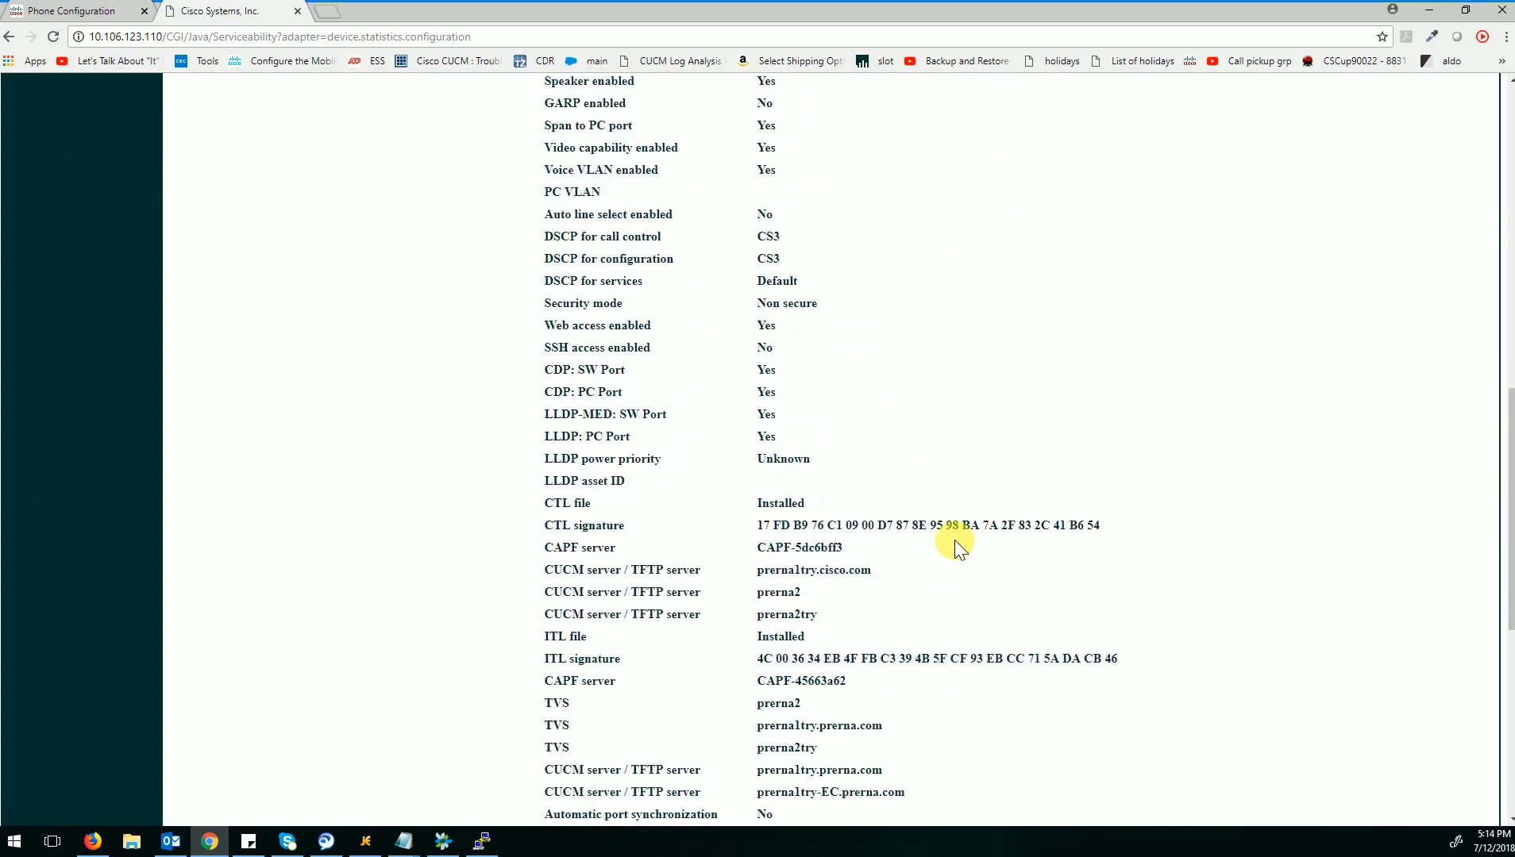
scroll(953, 539, up, 4)
scroll(953, 542, up, 4)
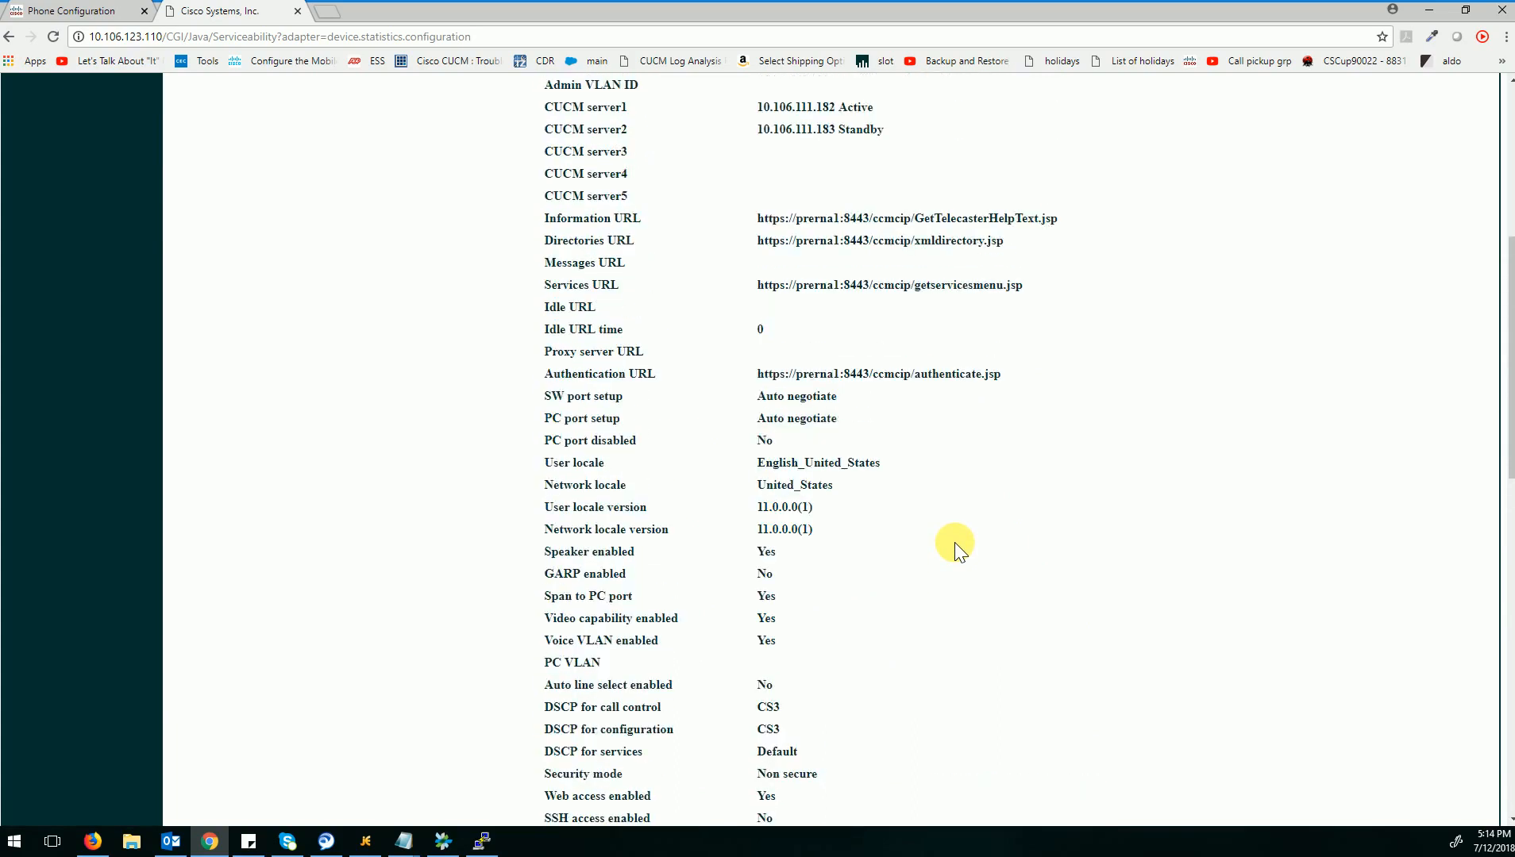
scroll(954, 542, up, 4)
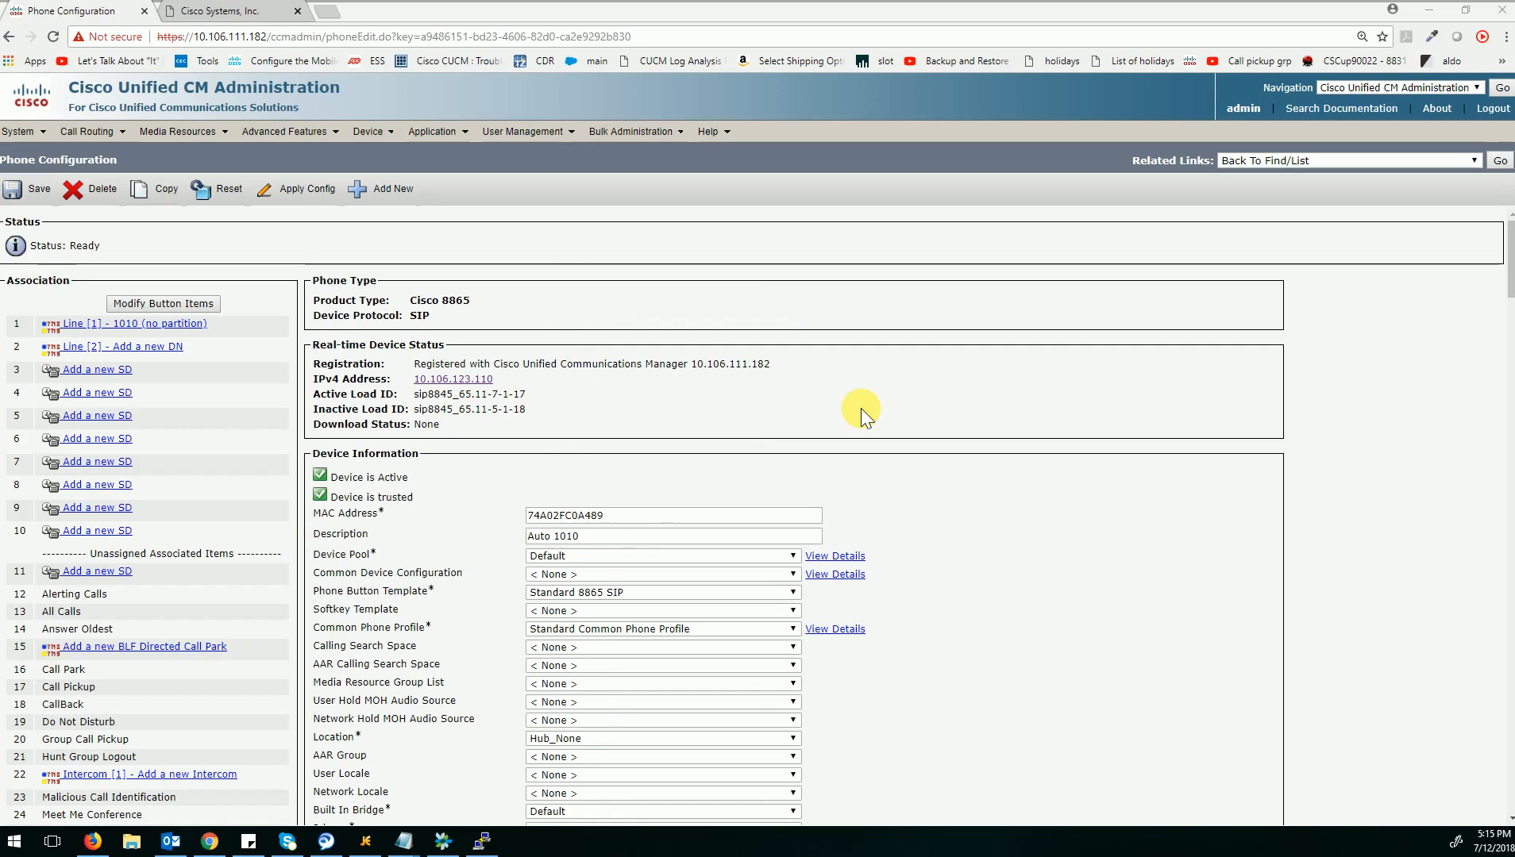
Set the phone's Device Security Profile to 8865 Secure Profile in Cisco Unified CM Administration, save it and apply the configuration.
scroll(861, 405, down, 6)
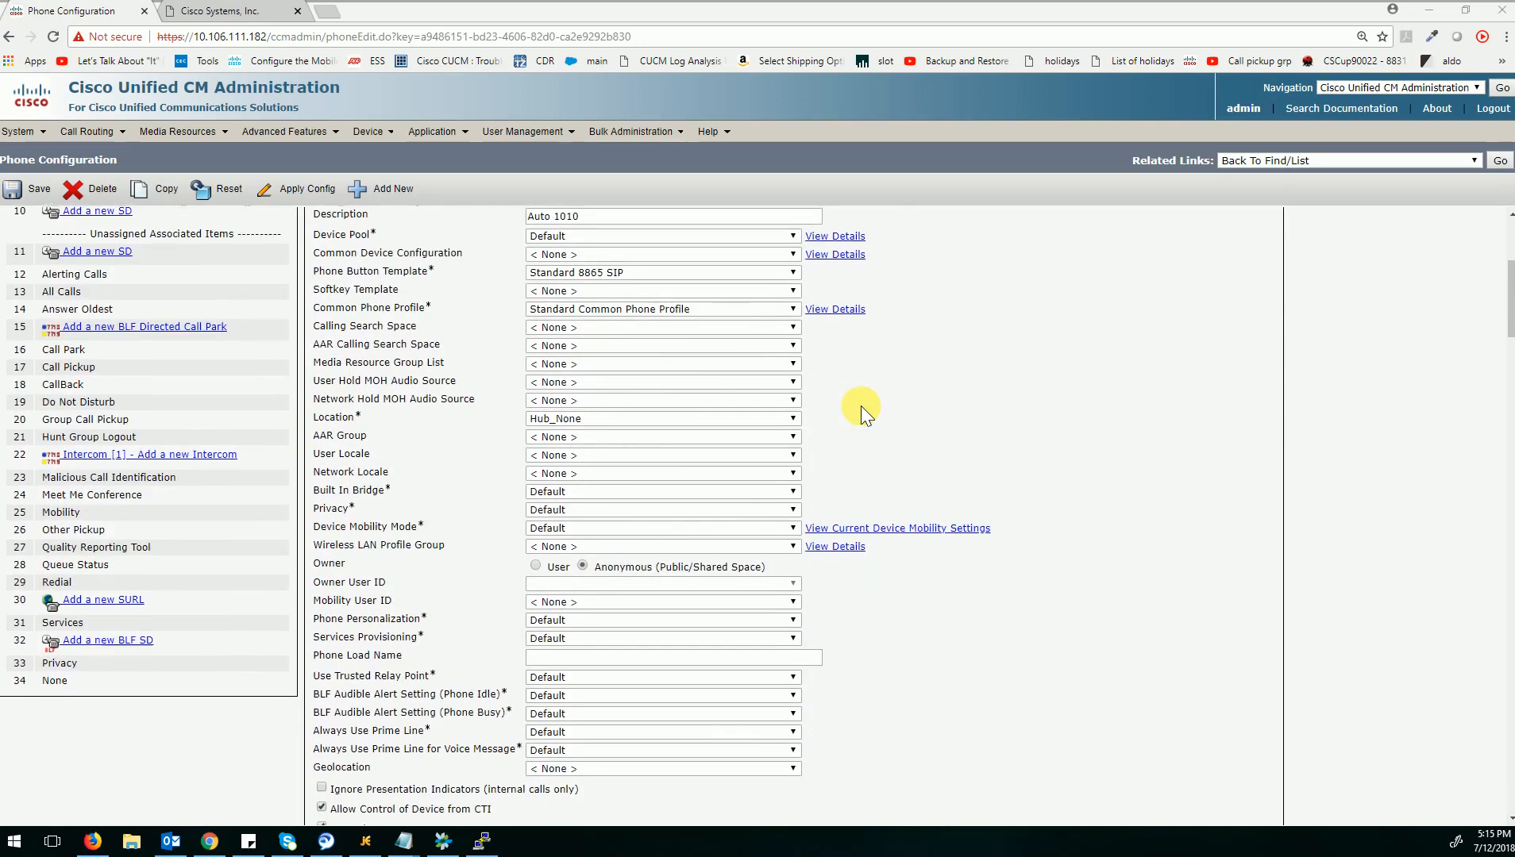
scroll(860, 405, down, 6)
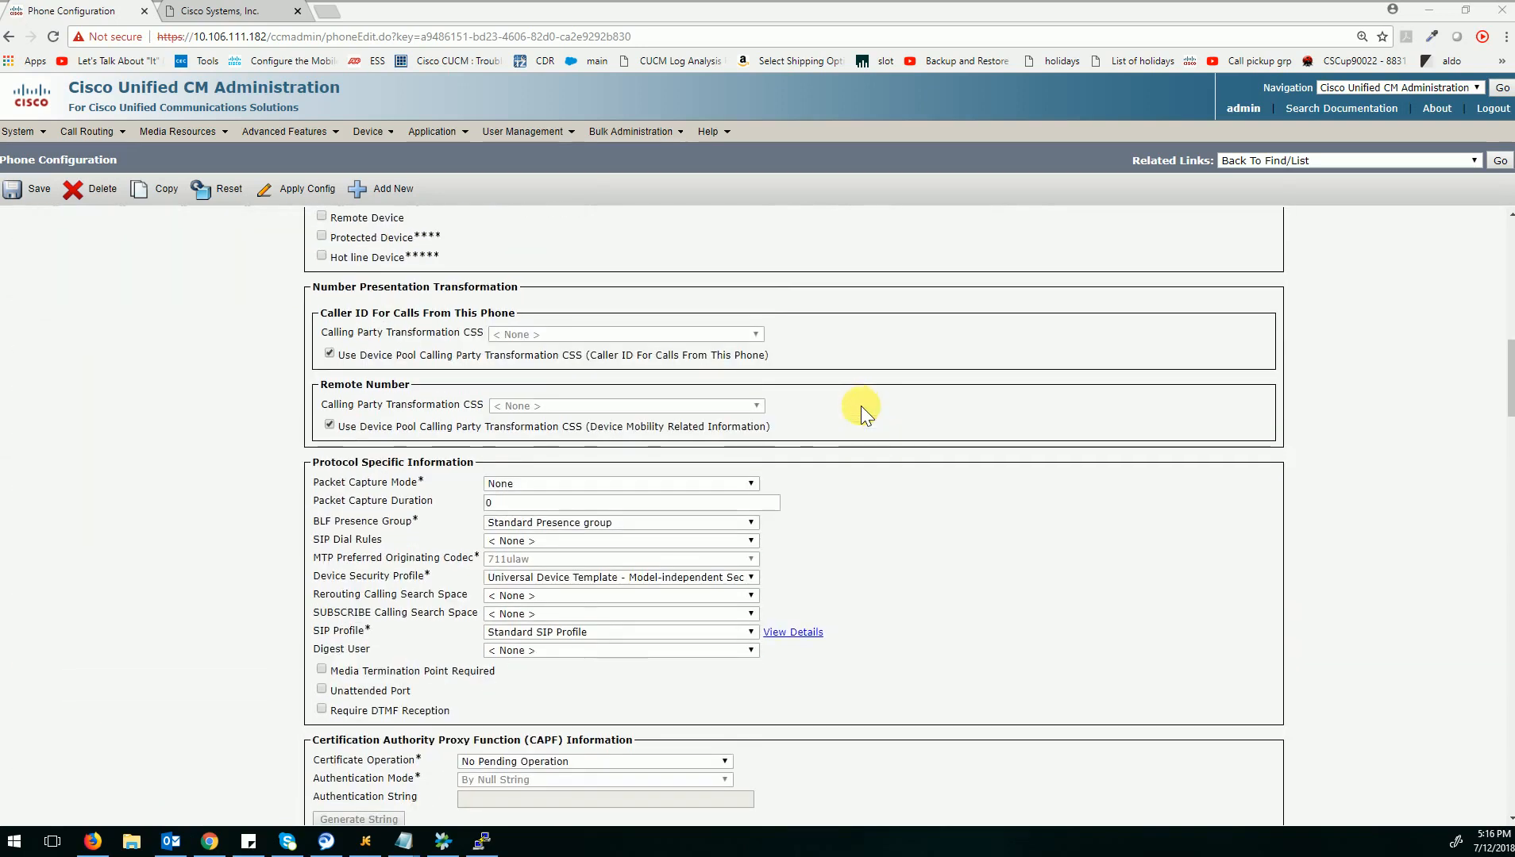
scroll(861, 406, down, 1)
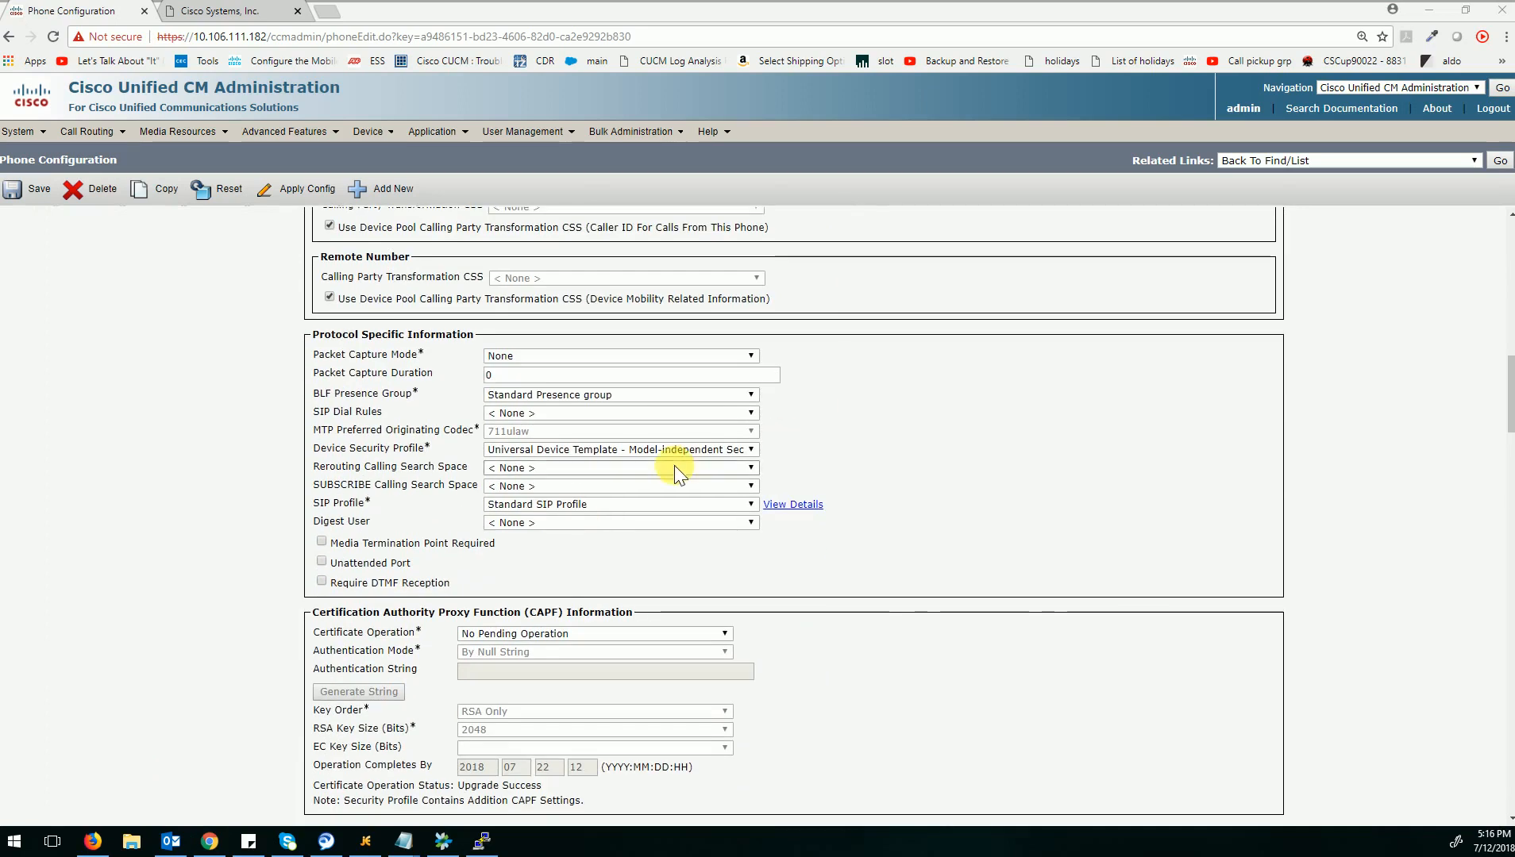
click(545, 450)
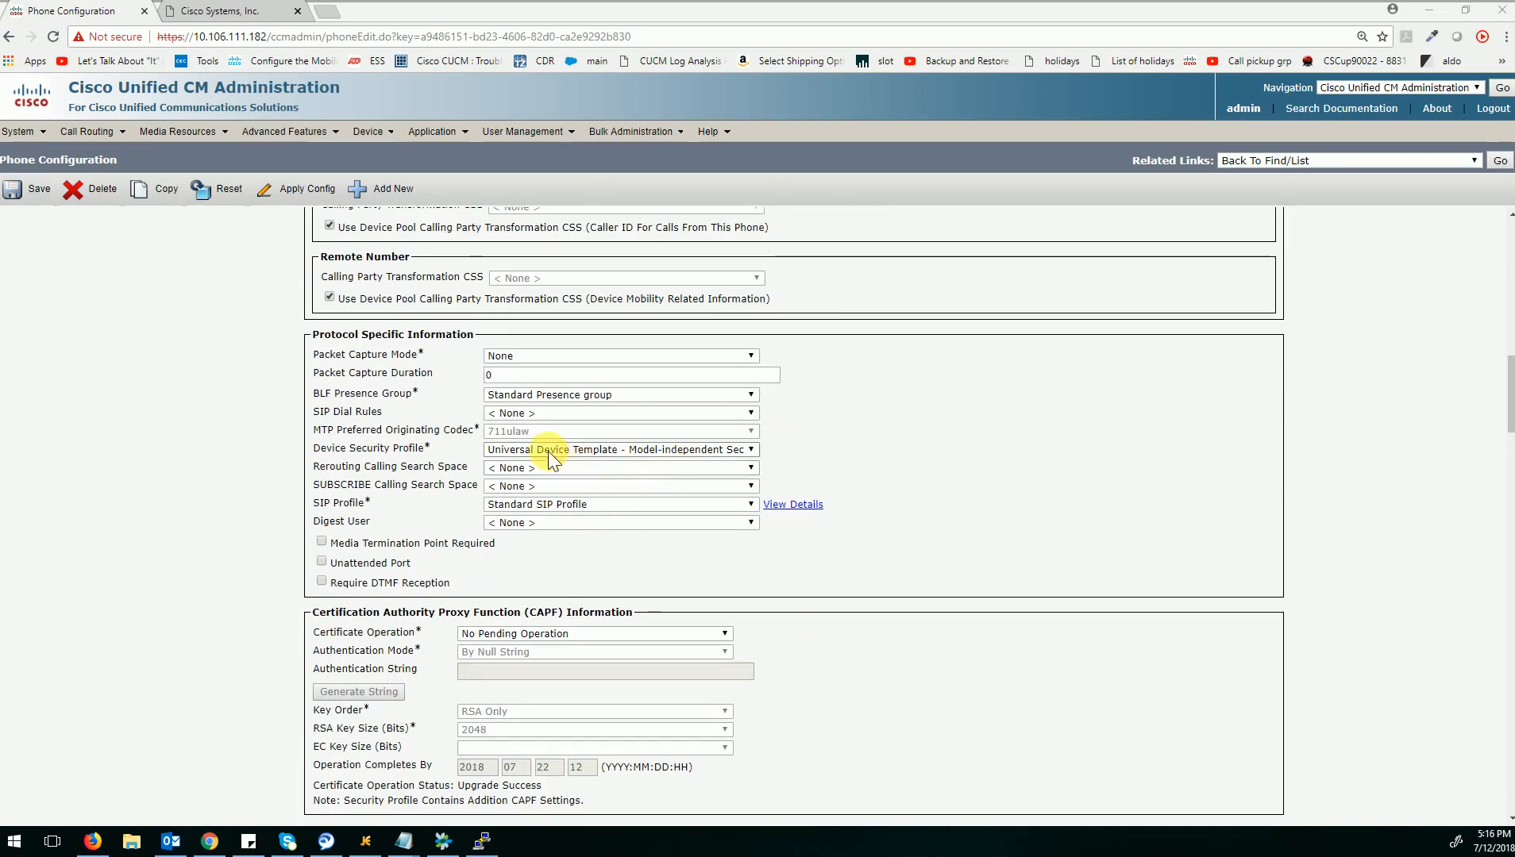
click(548, 451)
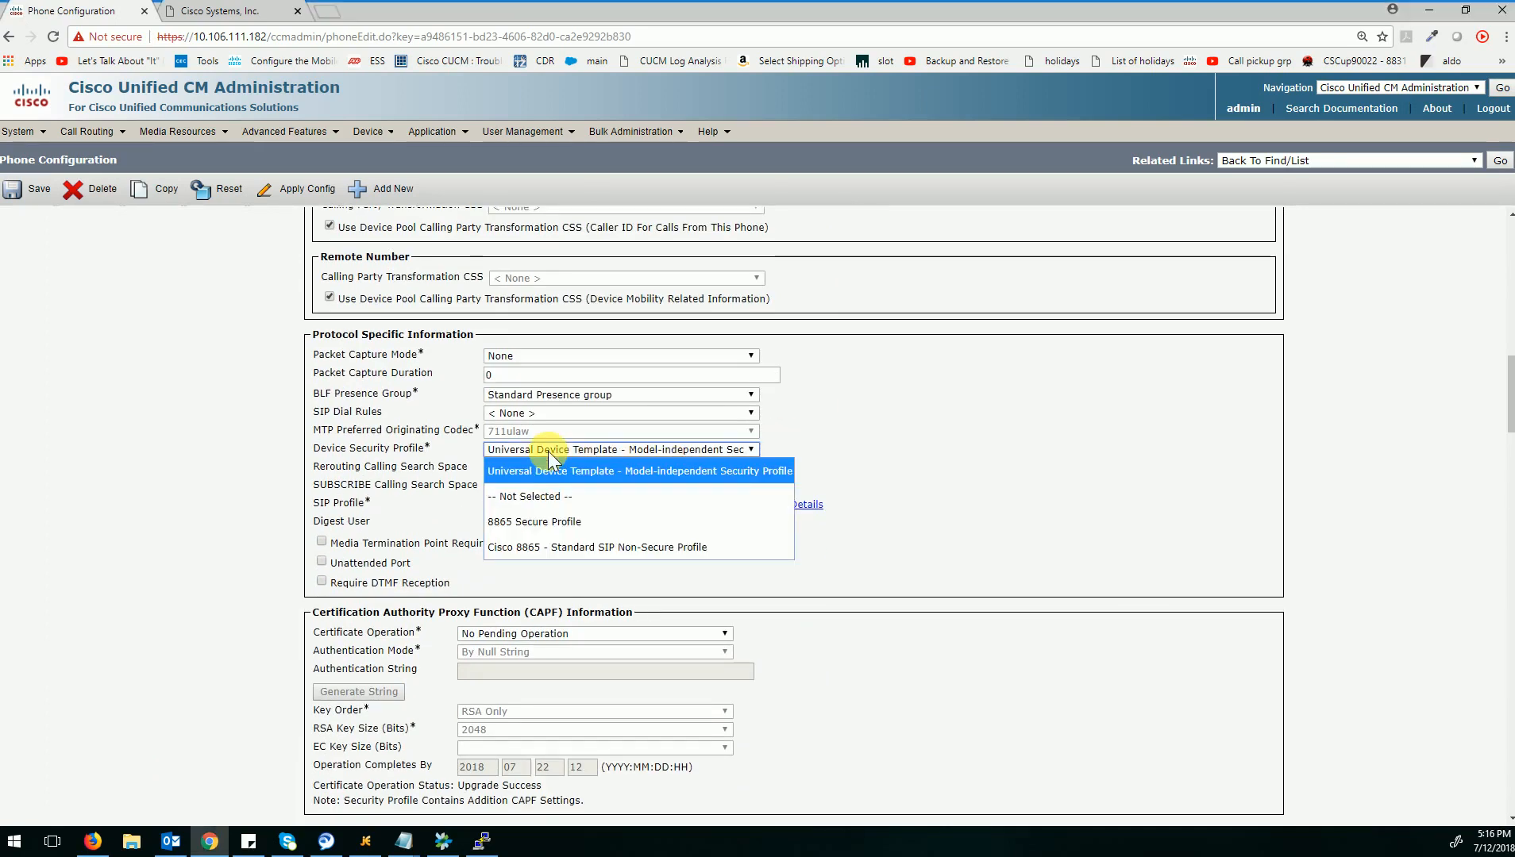
click(550, 521)
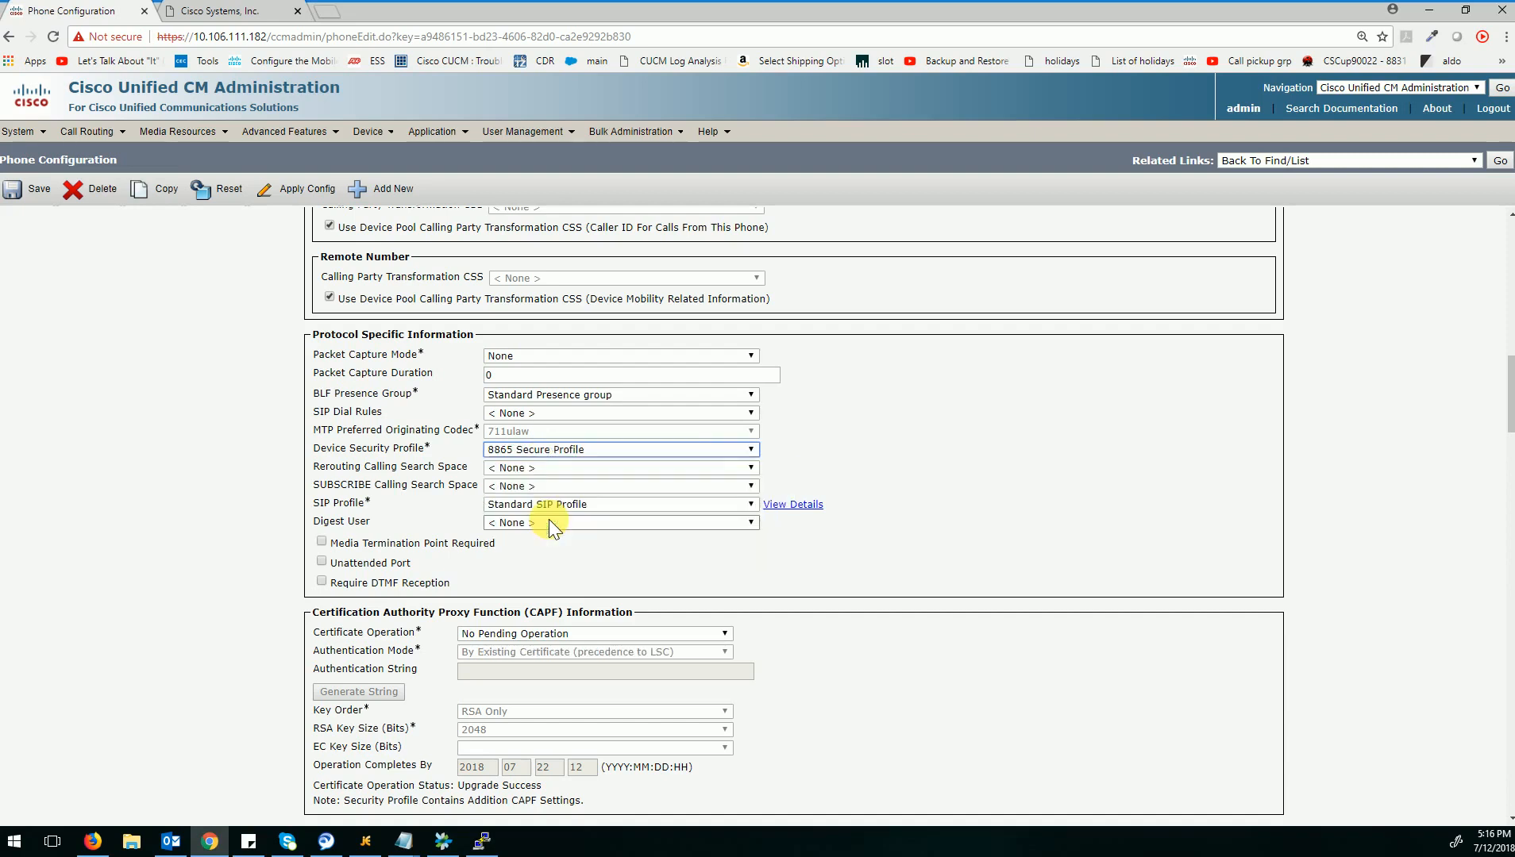
click(39, 191)
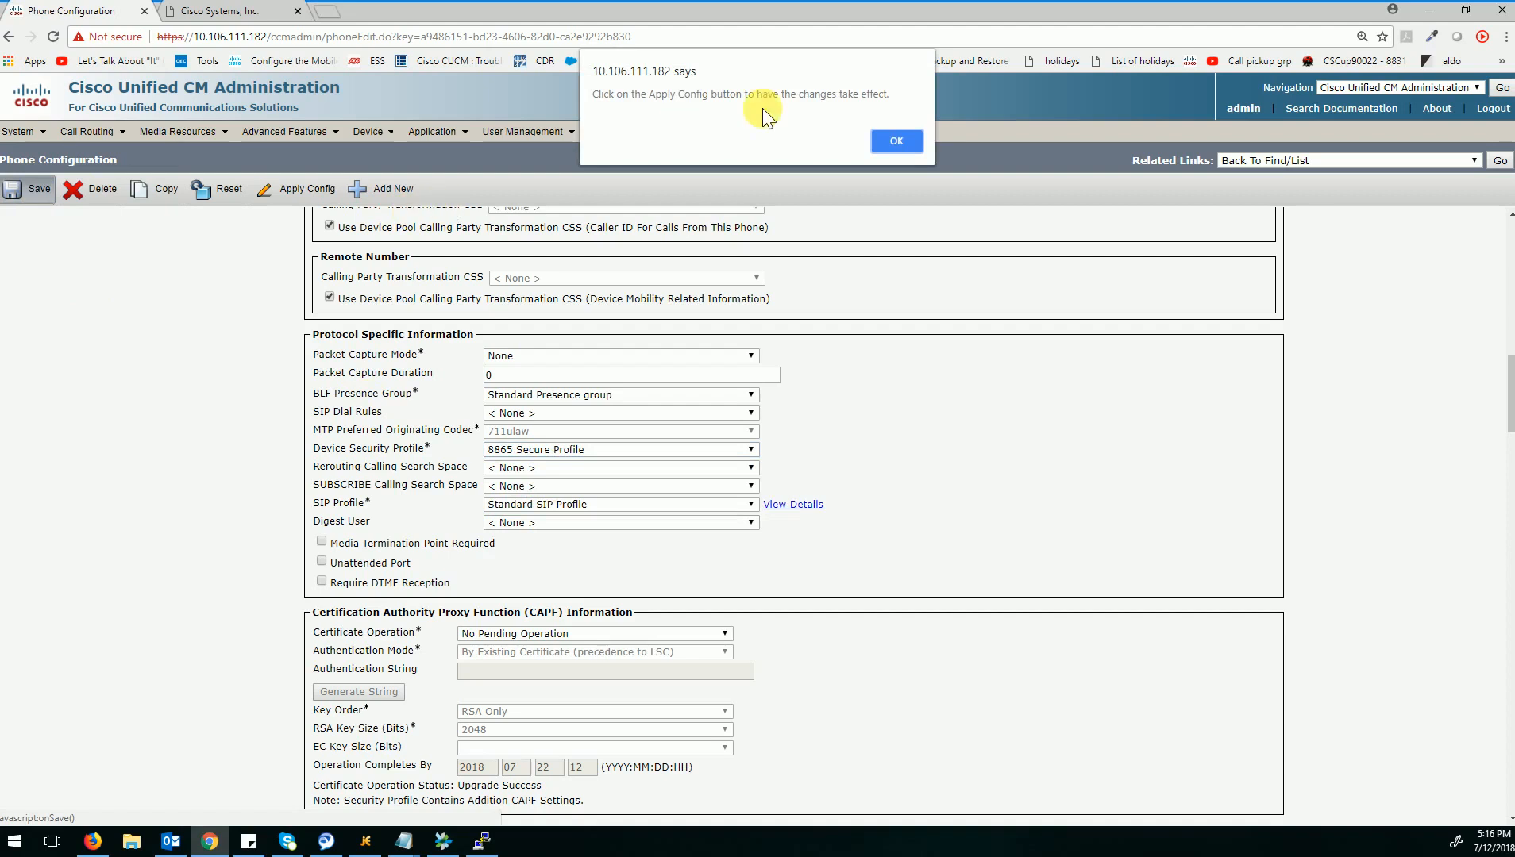
click(890, 140)
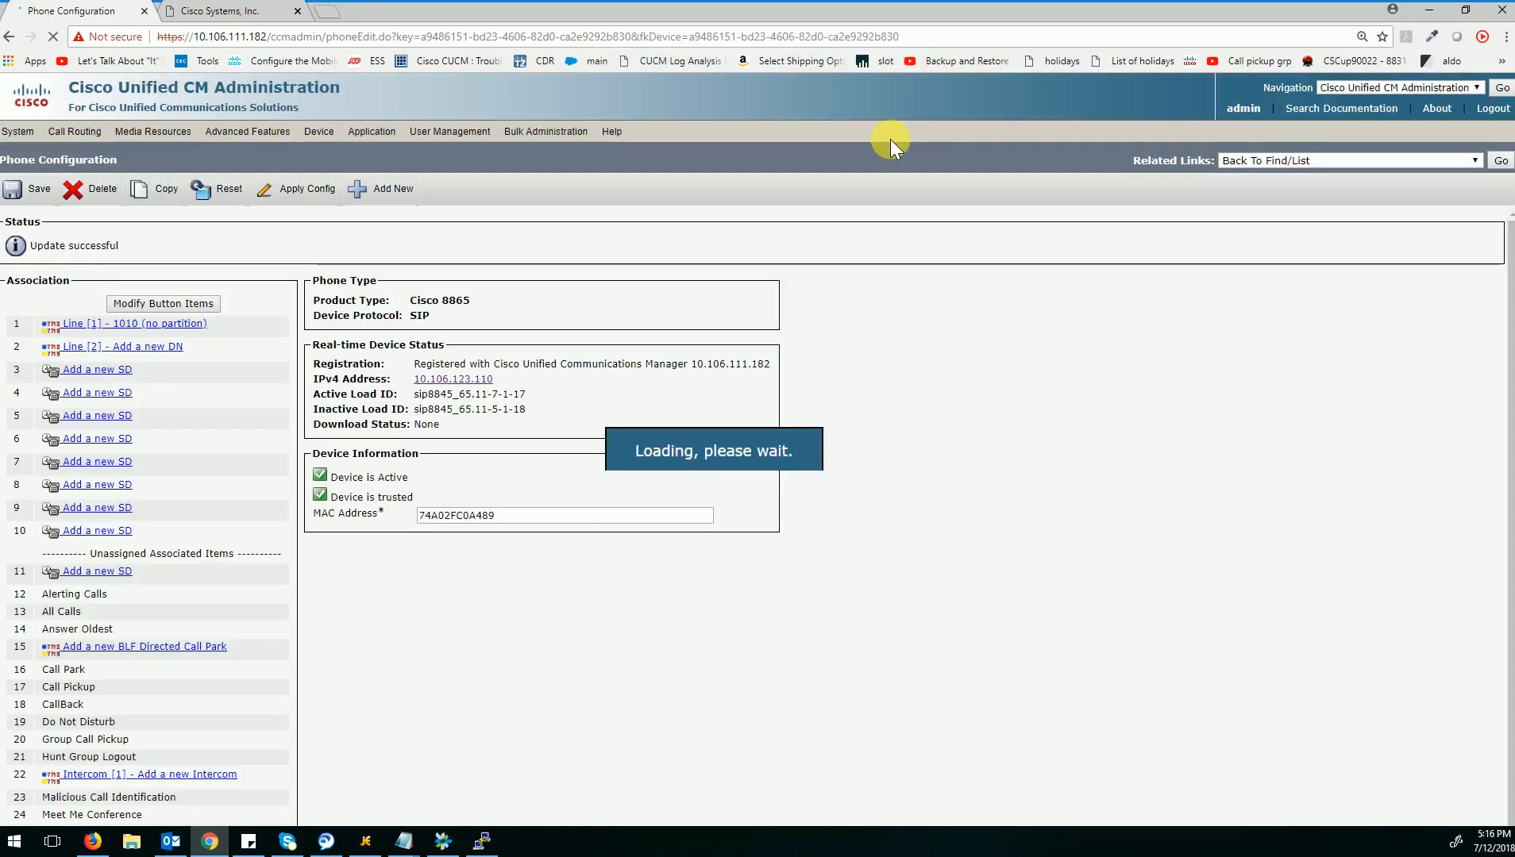
click(308, 194)
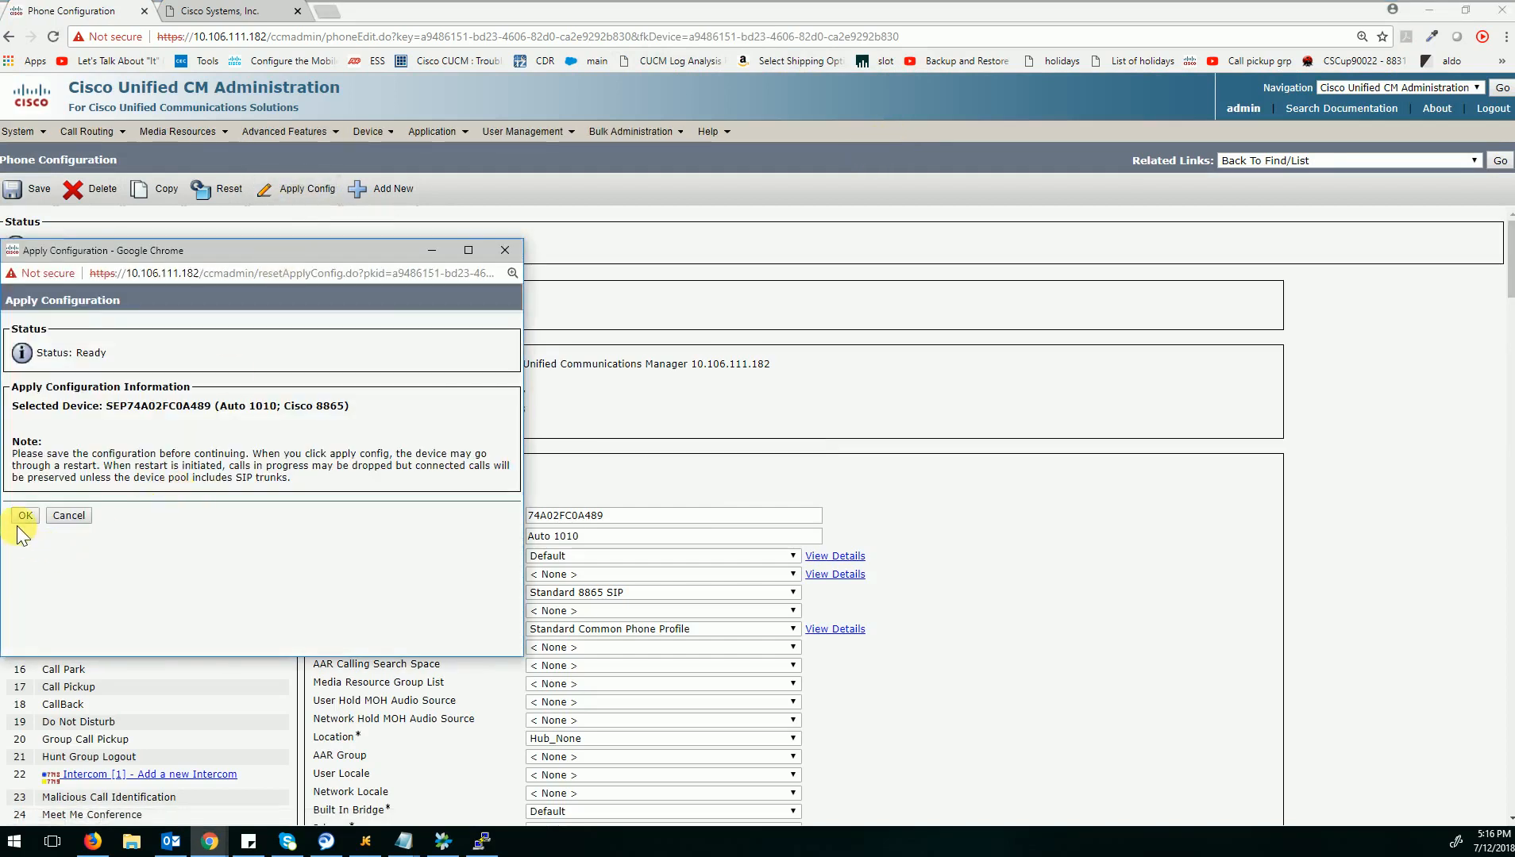
click(24, 517)
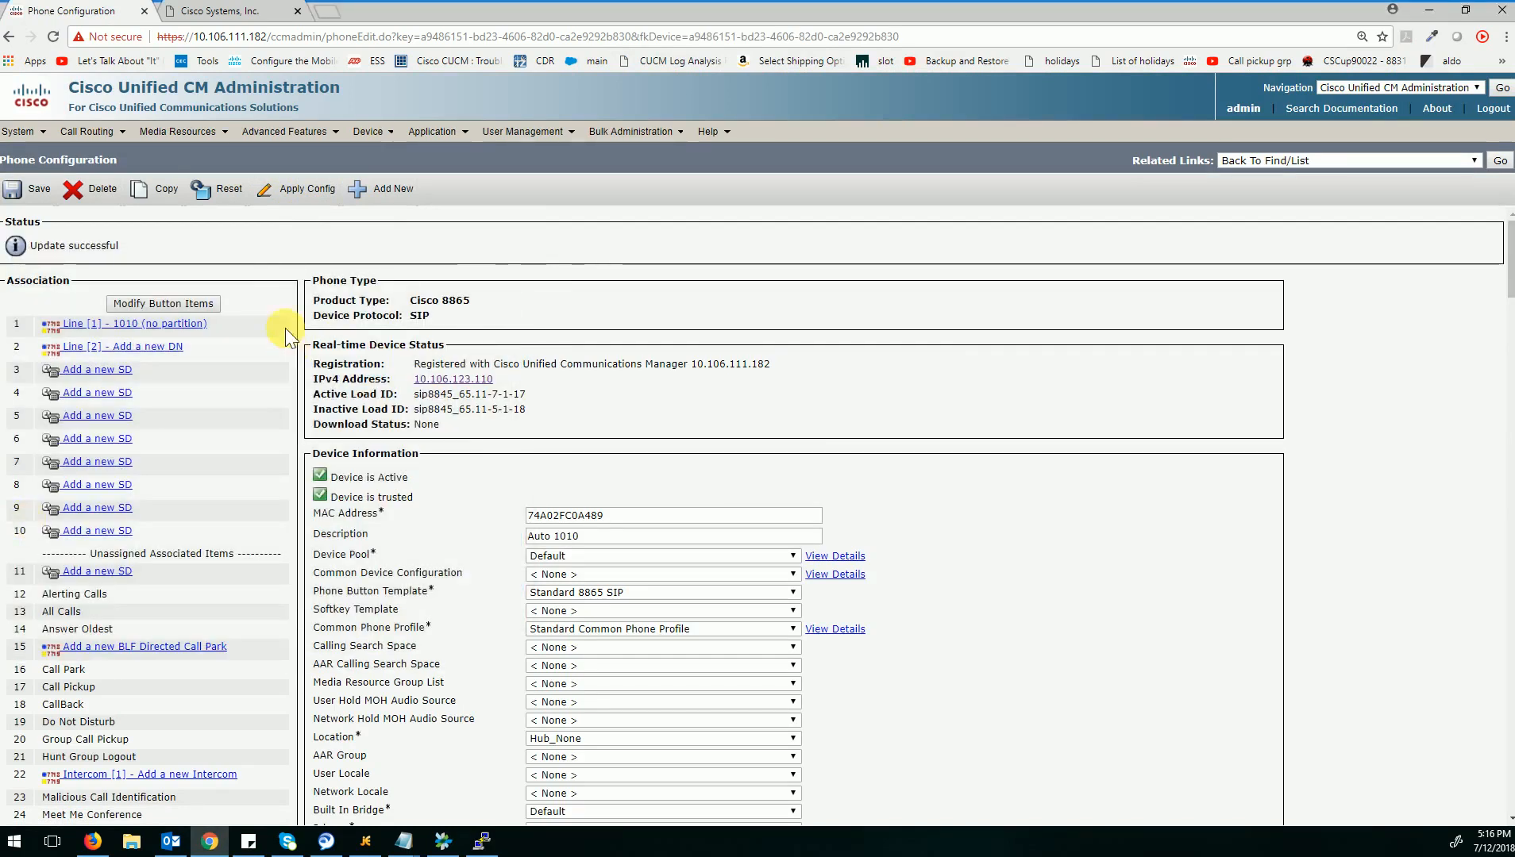
Send a reset request and a restart request to the phone, then close the Device Reset window.
click(228, 191)
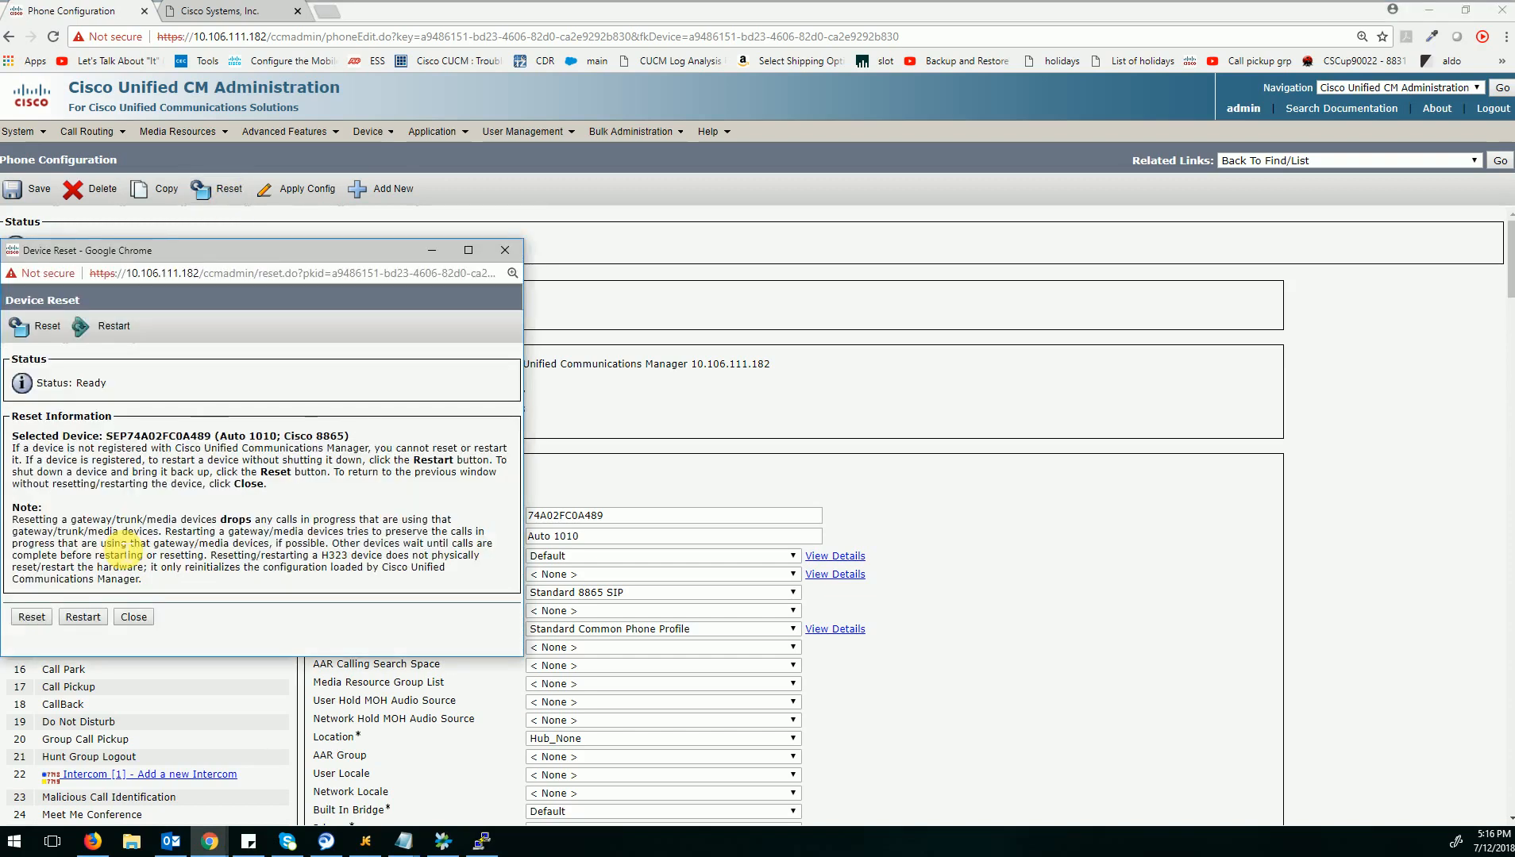
click(34, 618)
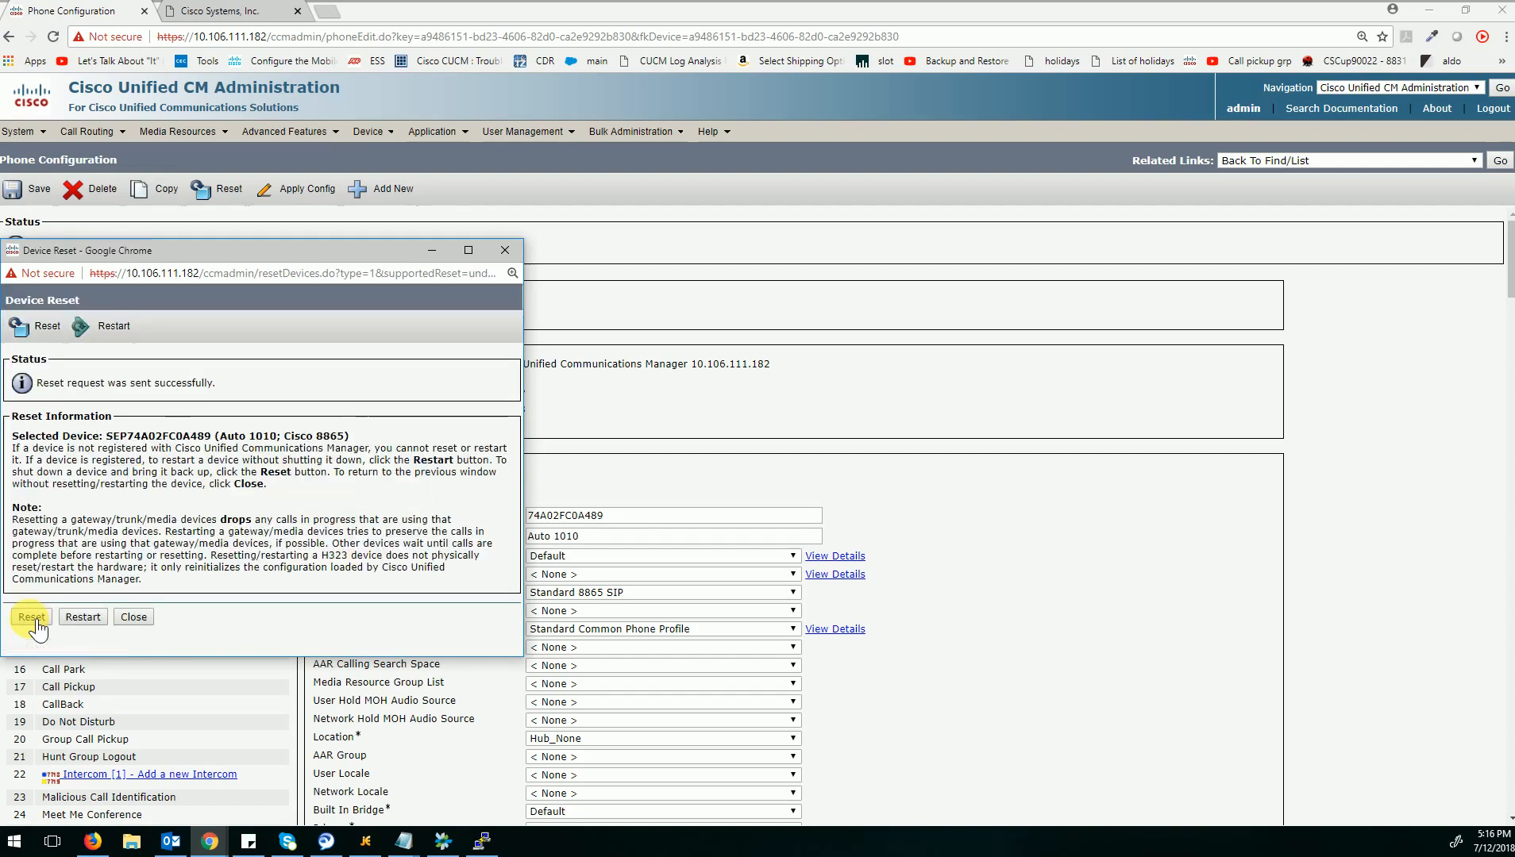
click(82, 618)
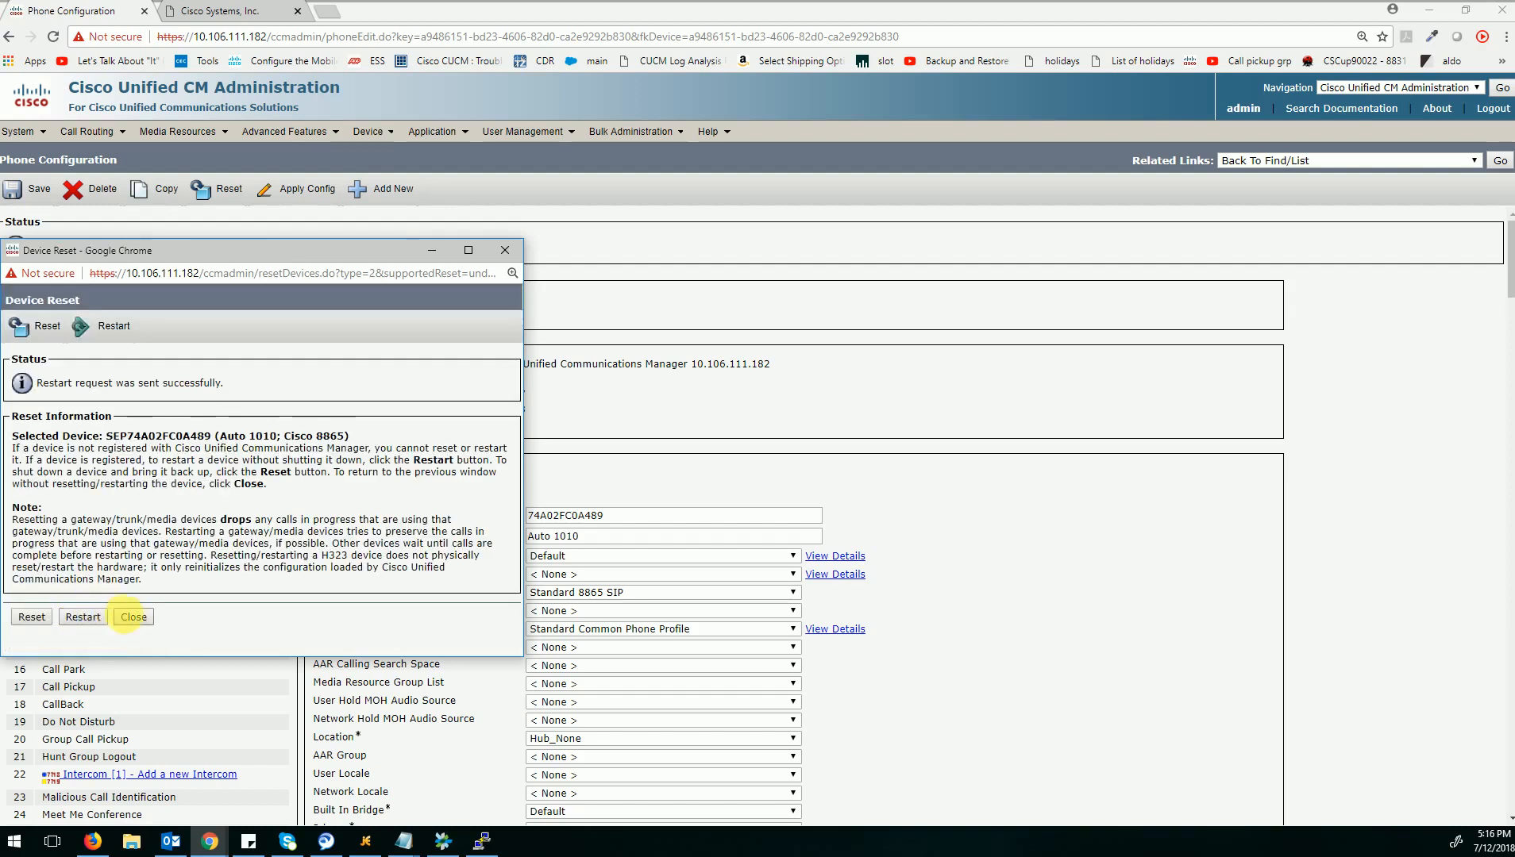
click(132, 617)
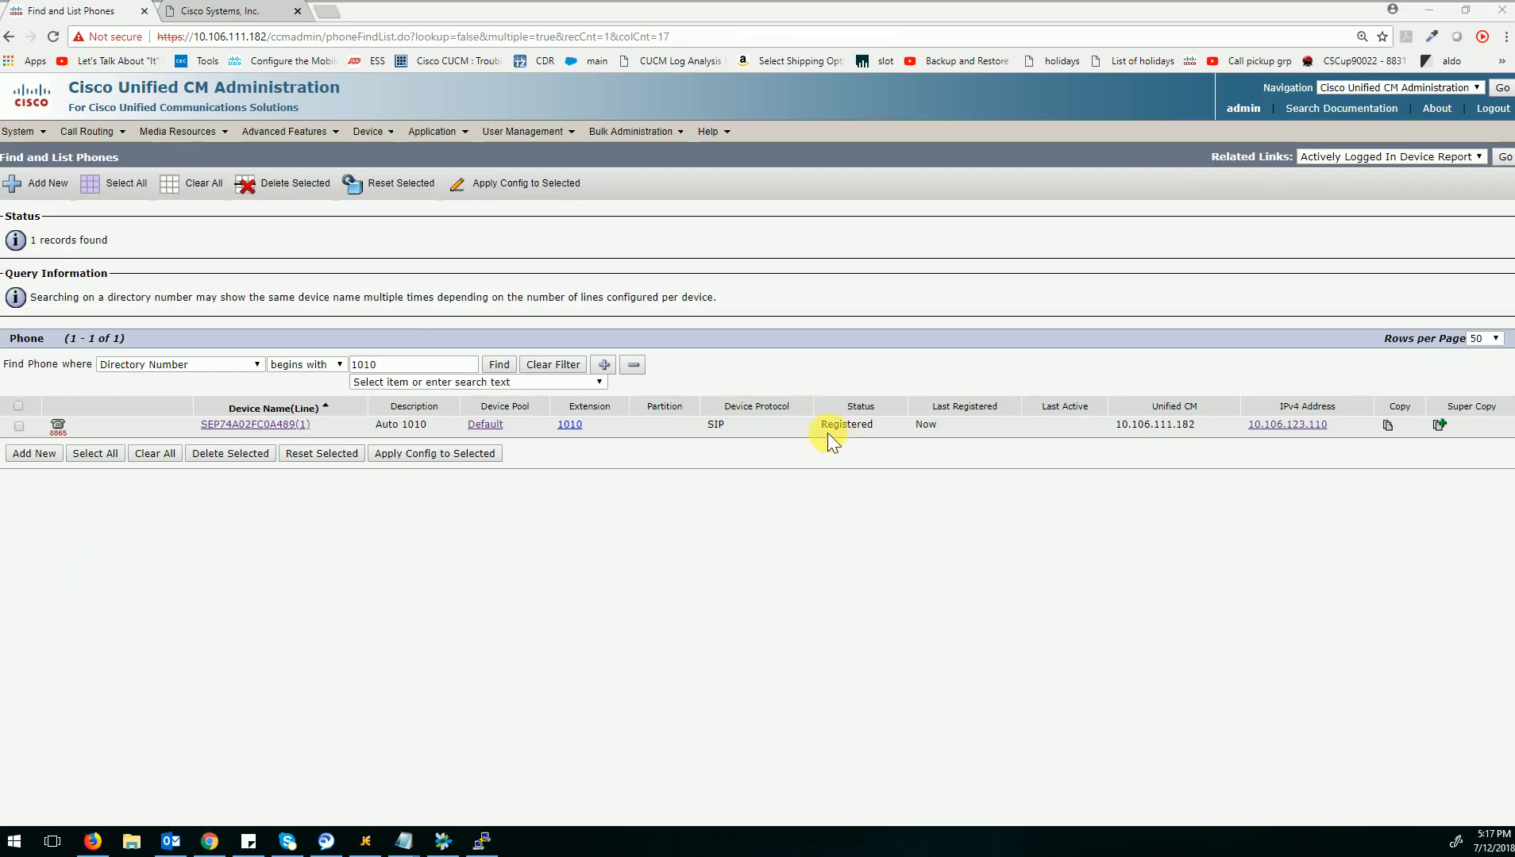
Check the registration status of extension 1010 in the phone list and the Device Security Profile in its phone configuration.
drag(820, 424, 874, 424)
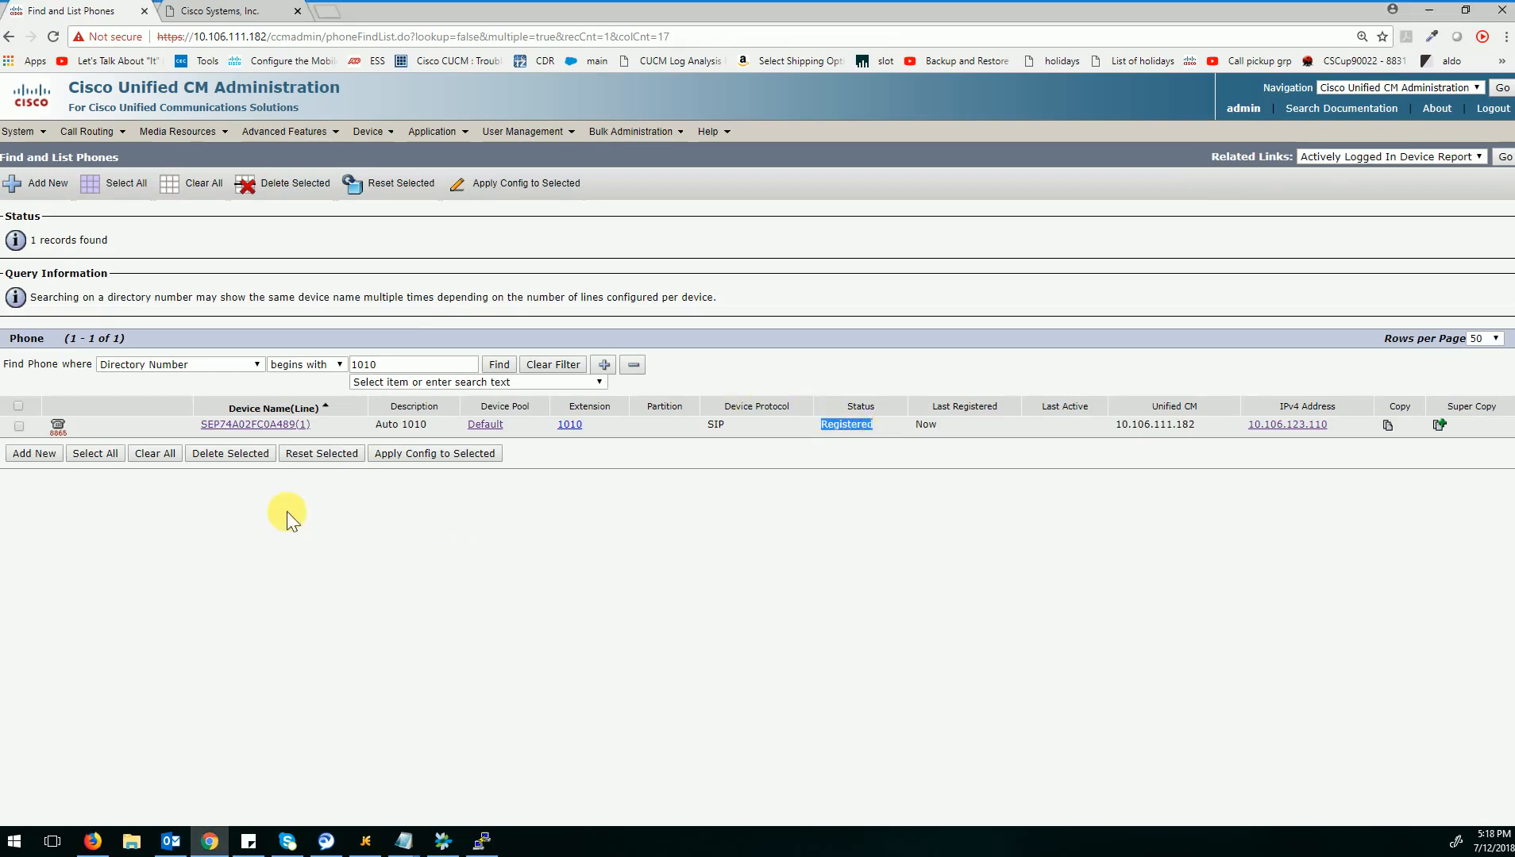
click(205, 425)
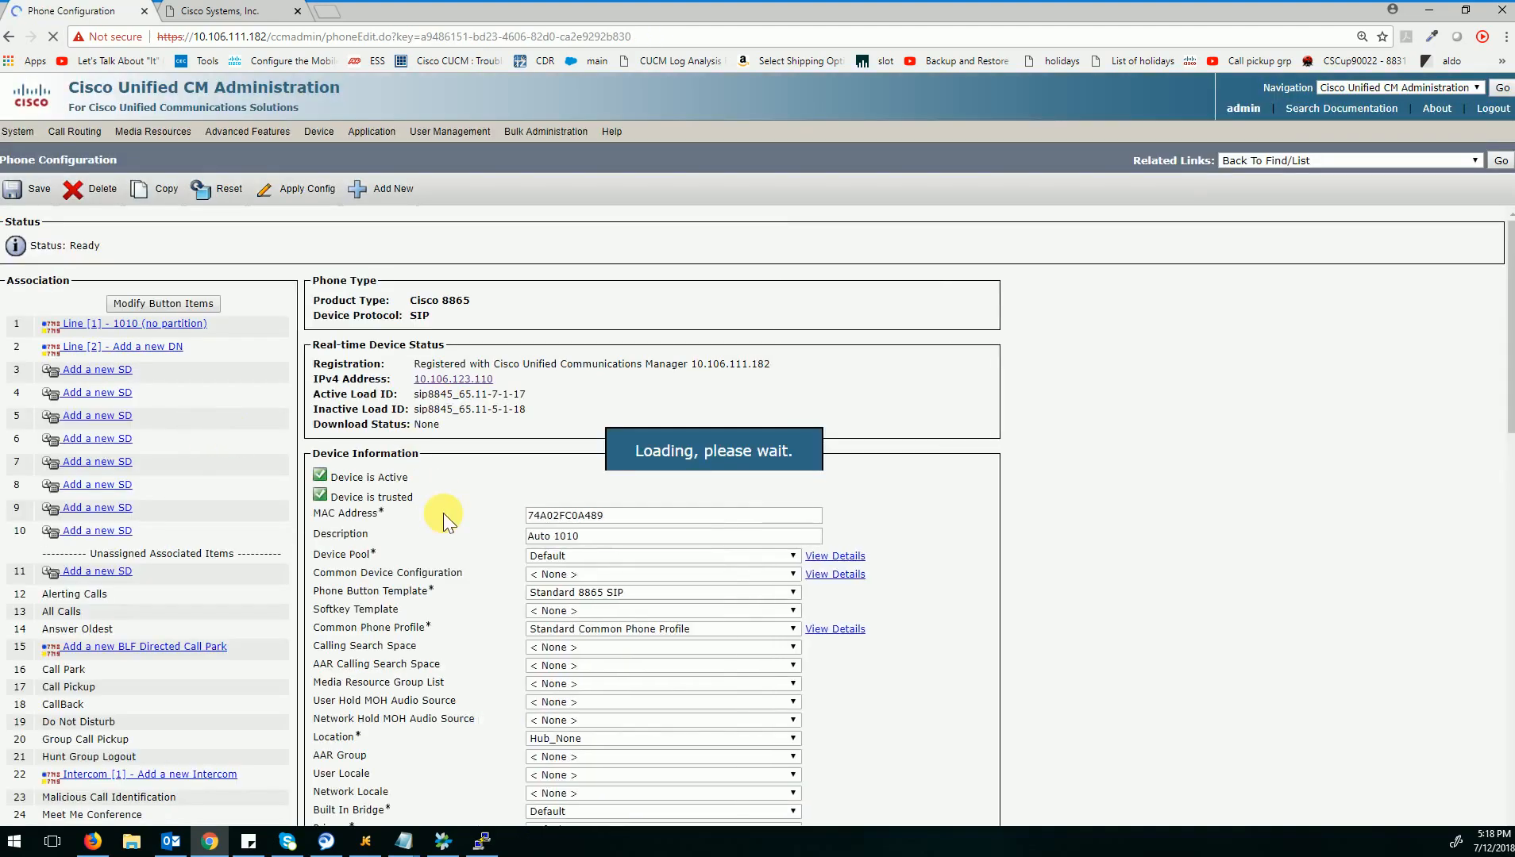
scroll(822, 537, down, 3)
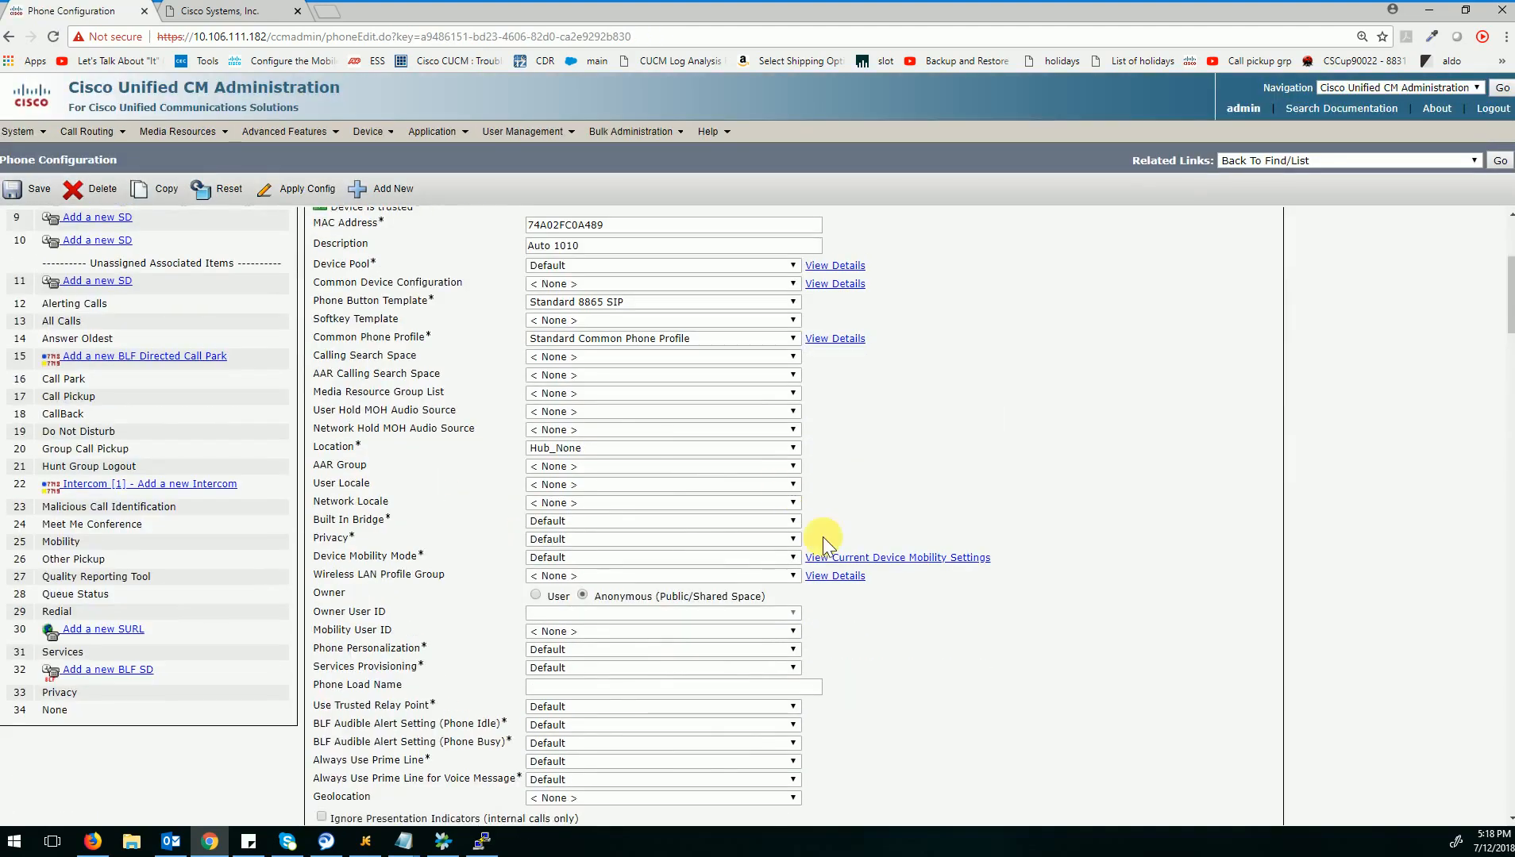
scroll(983, 602, down, 5)
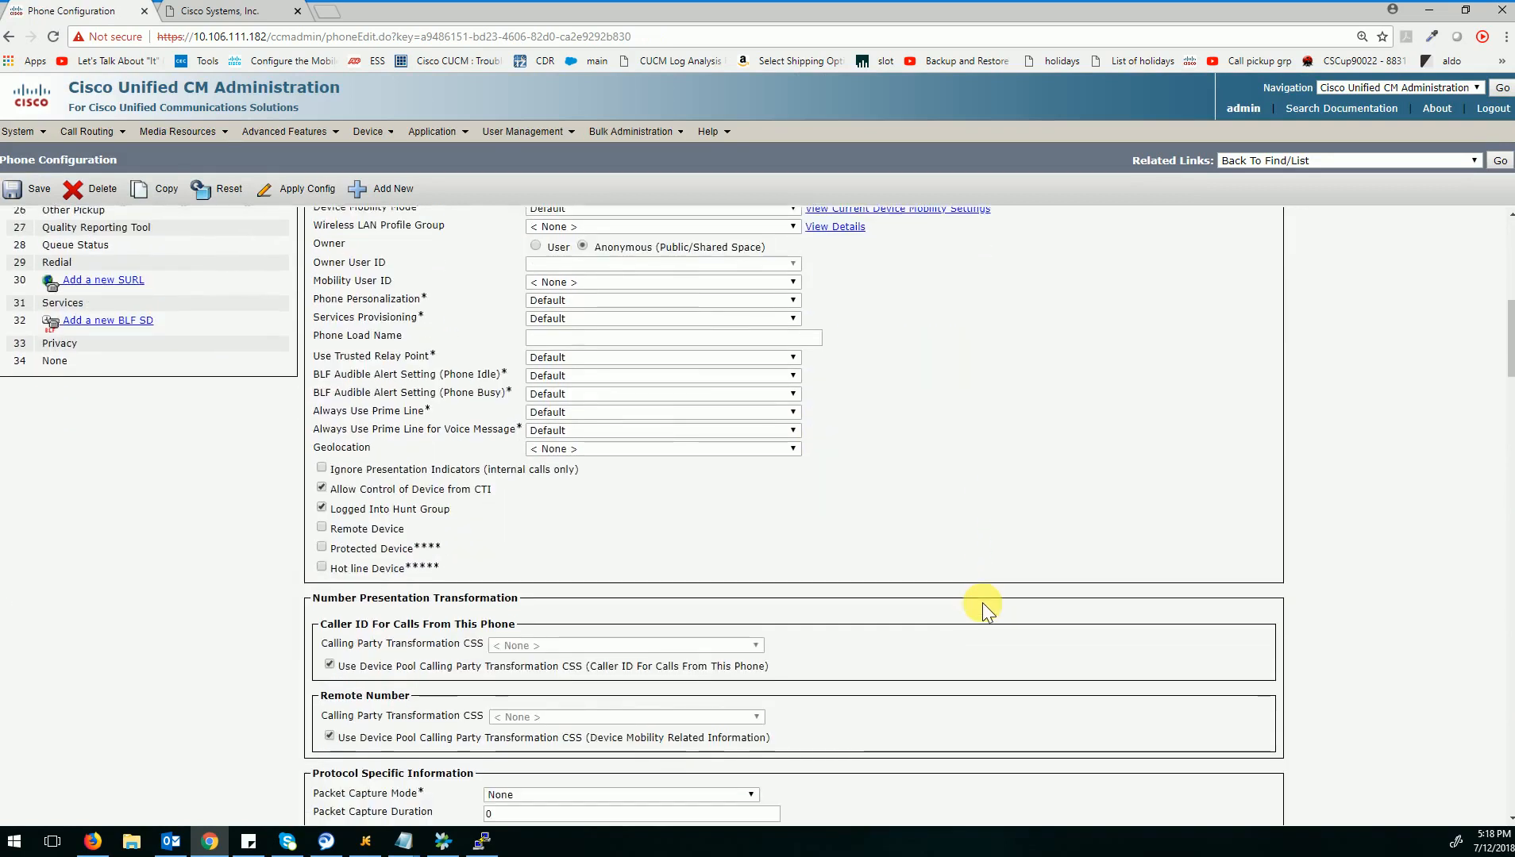
scroll(982, 603, down, 3)
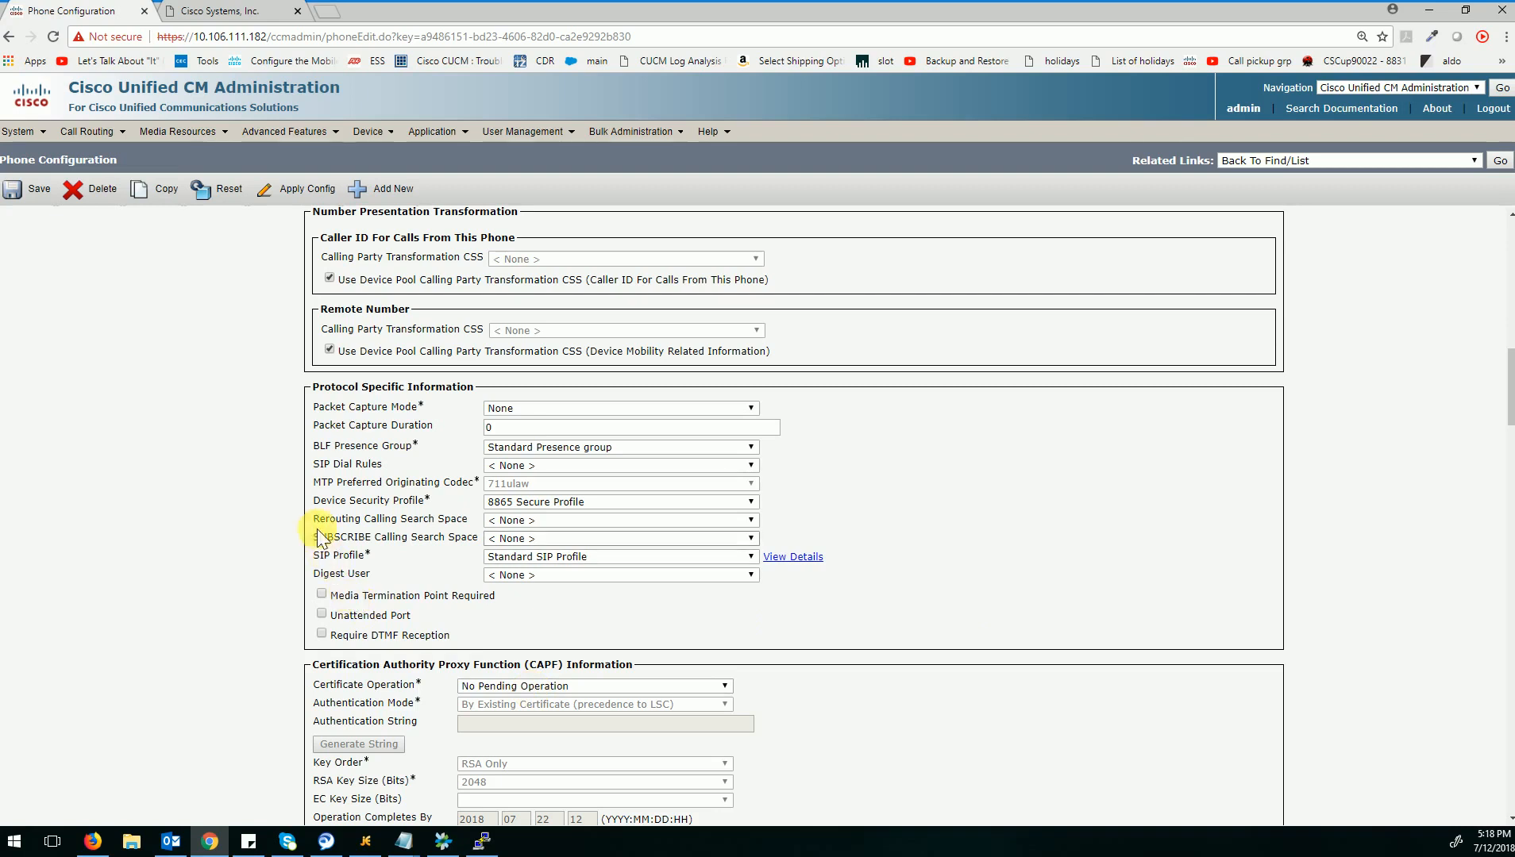
drag(313, 503, 430, 499)
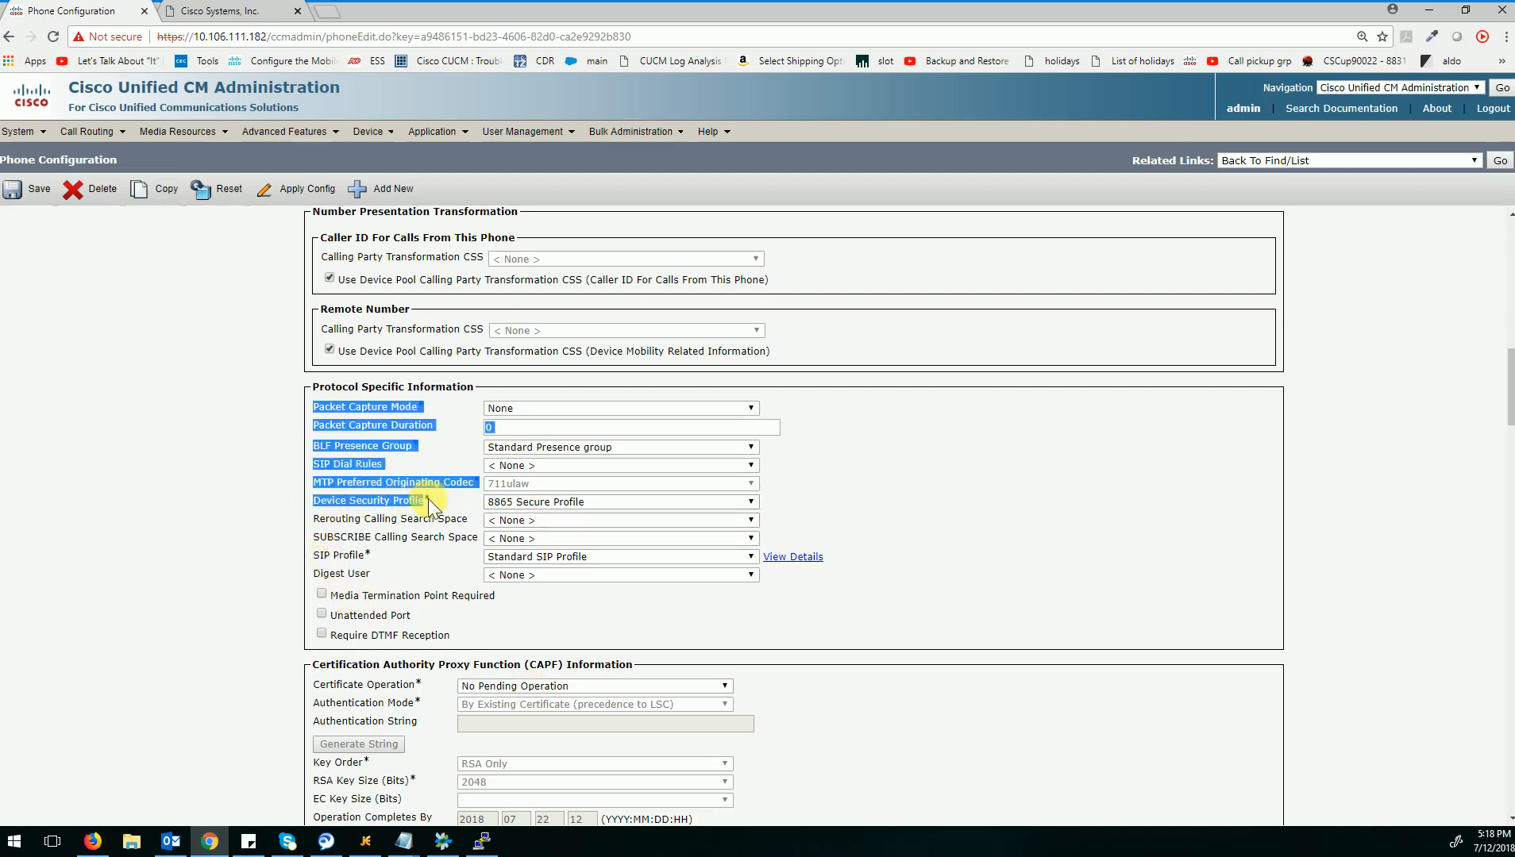
click(436, 508)
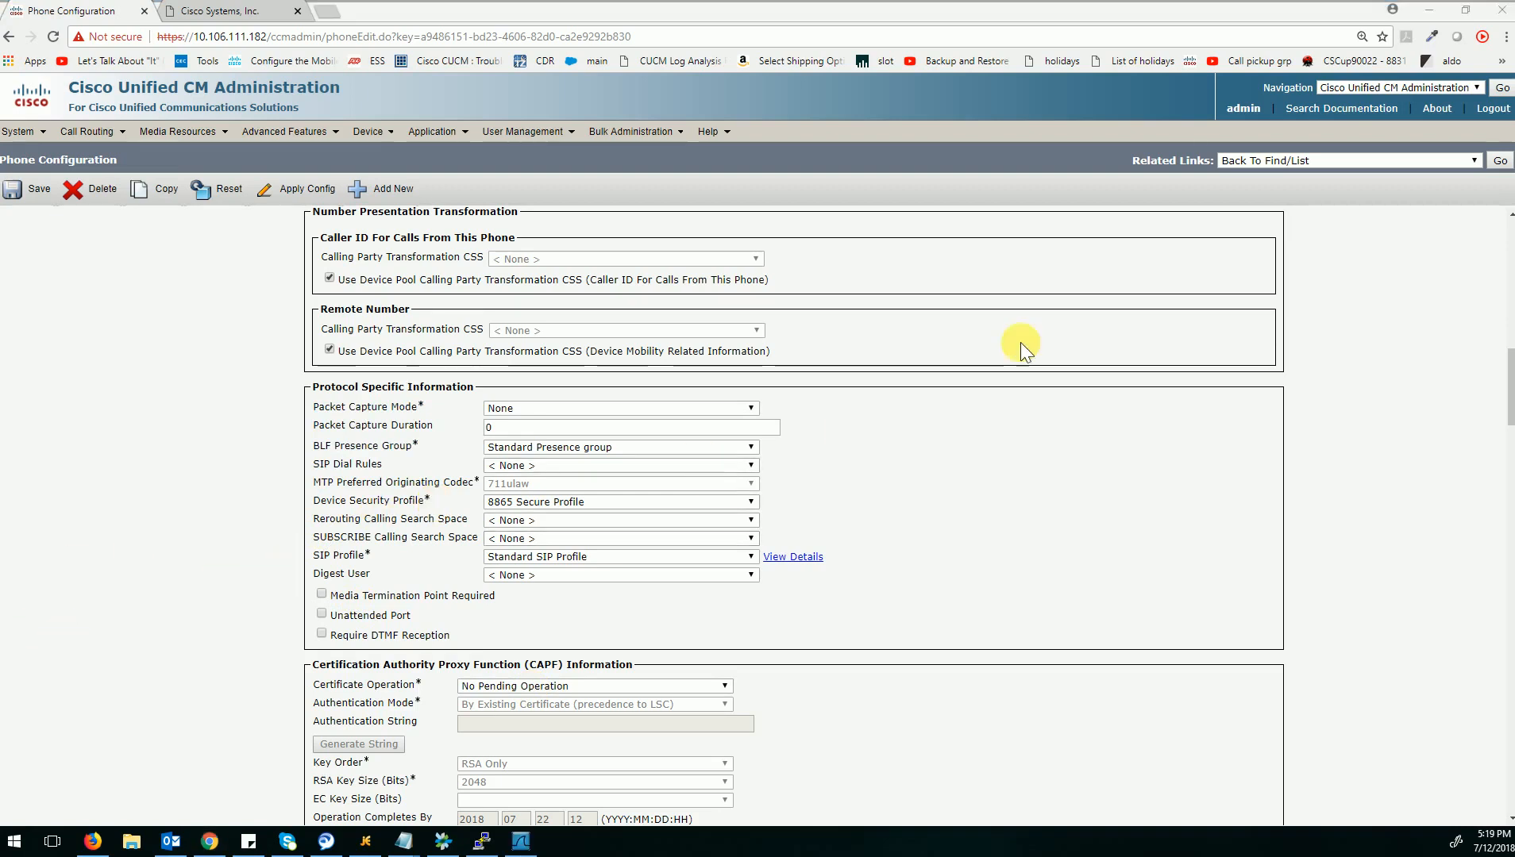
Search the phone configuration page for "span" and check the Span to PC Port setting.
scroll(1020, 342, up, 15)
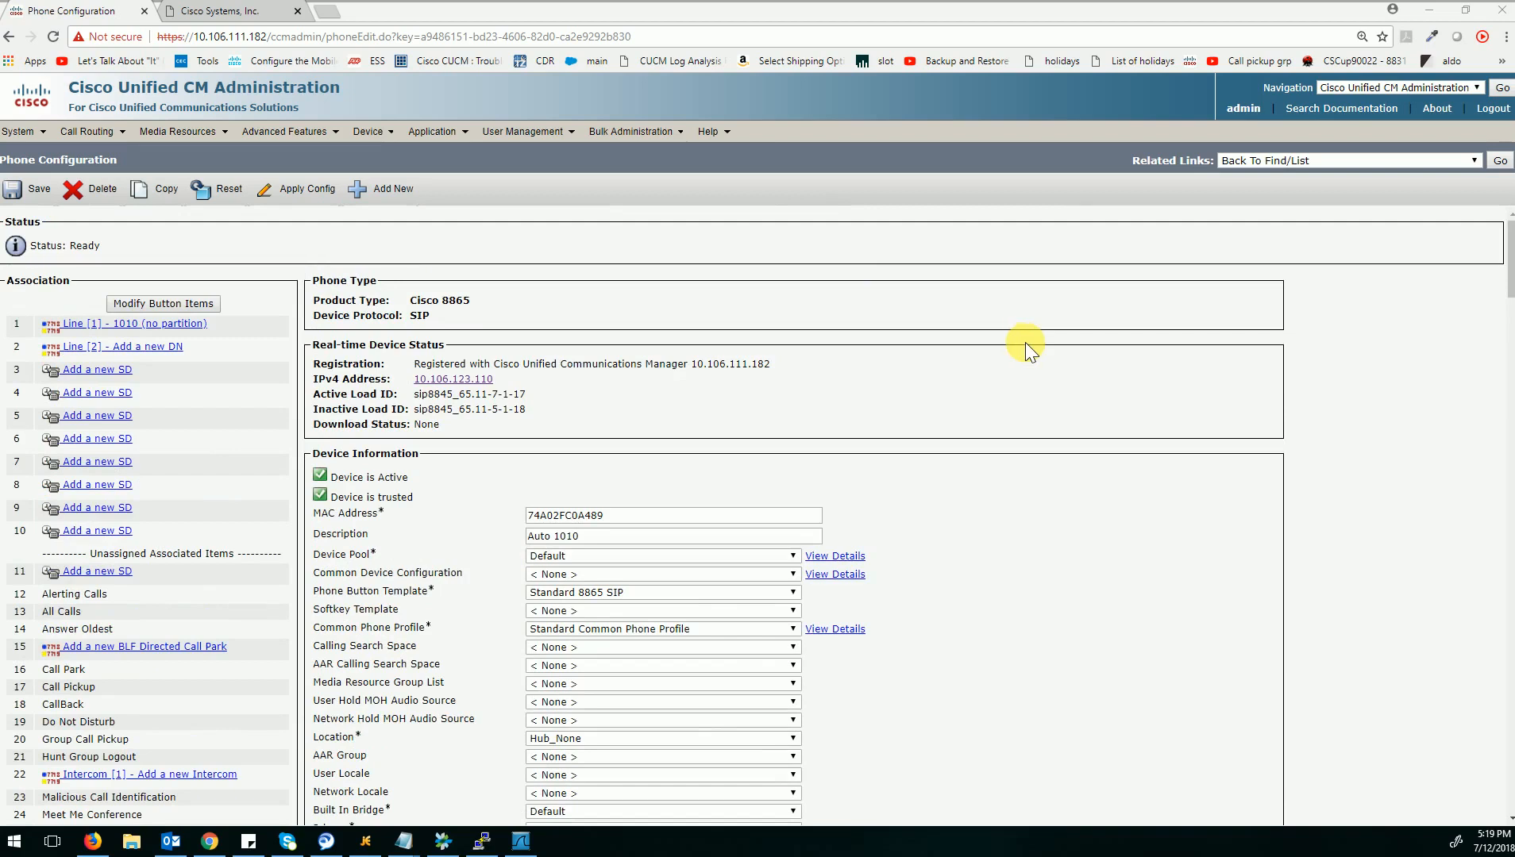
click(1046, 345)
key(ctrl+f)
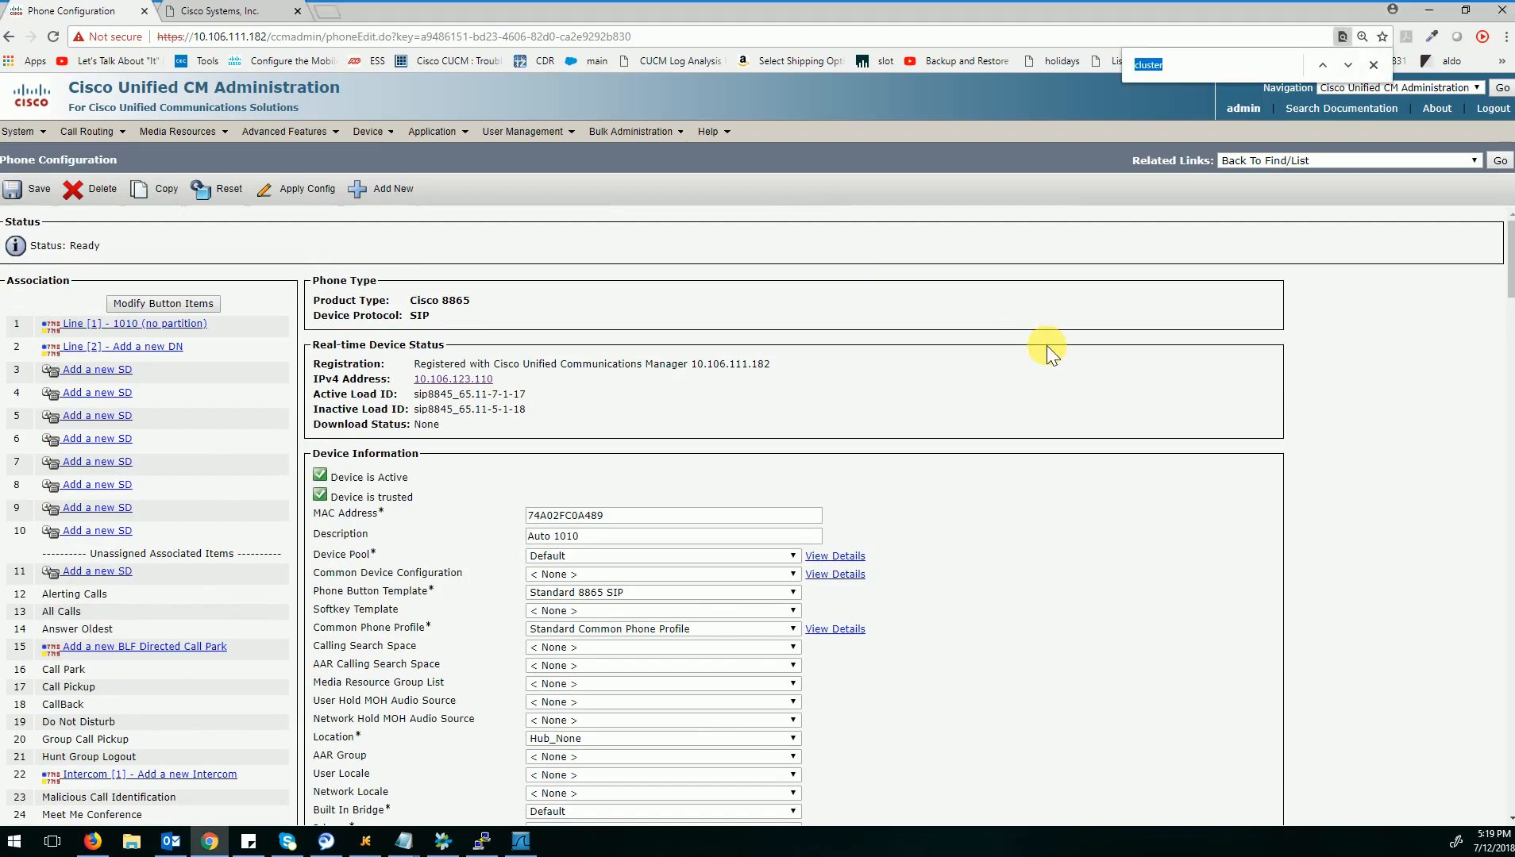
text(span)
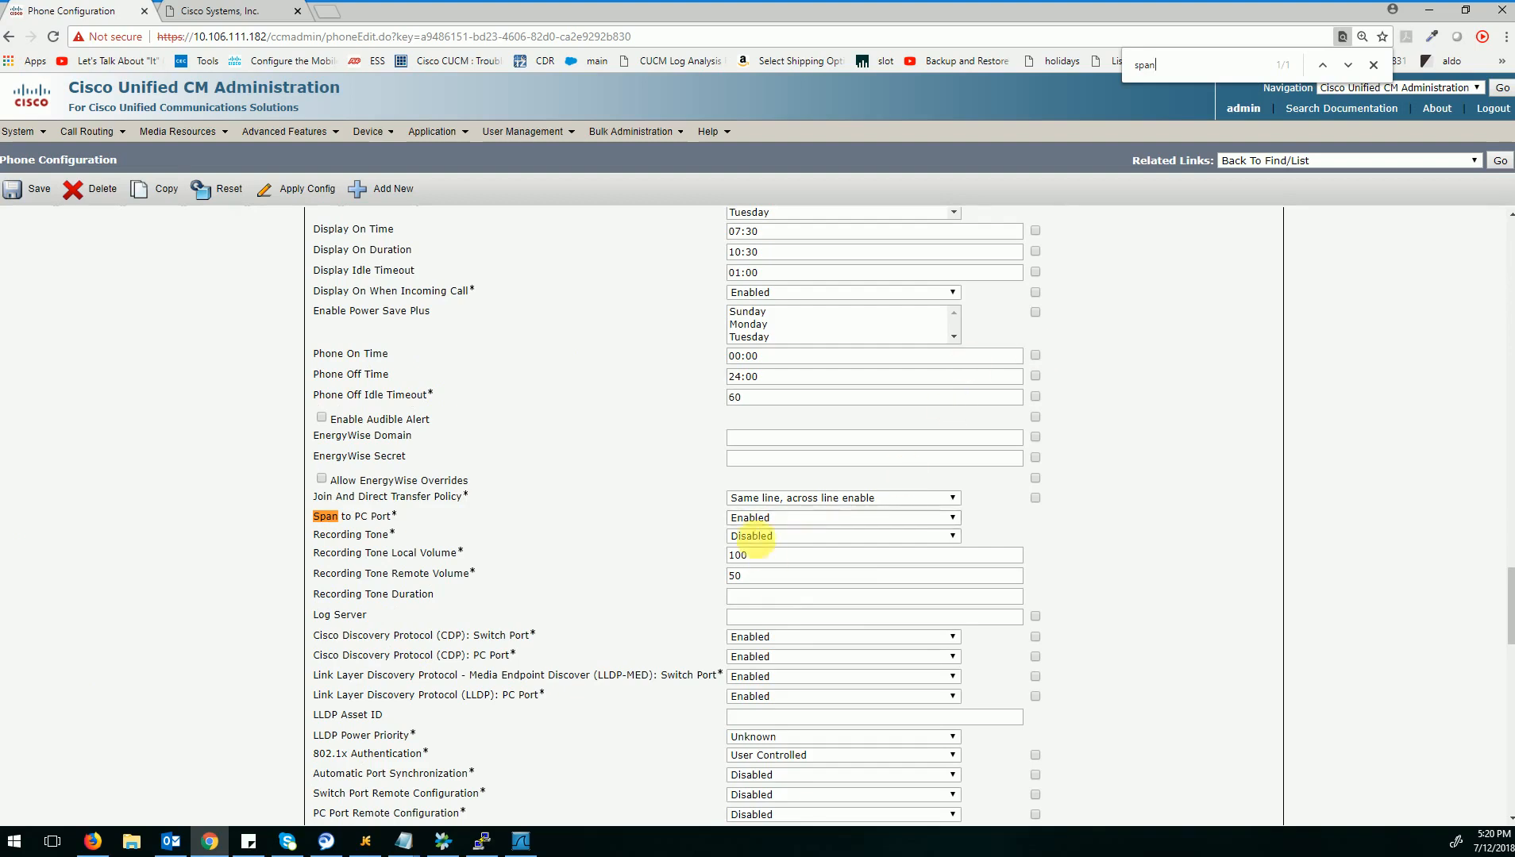
click(780, 521)
click(762, 543)
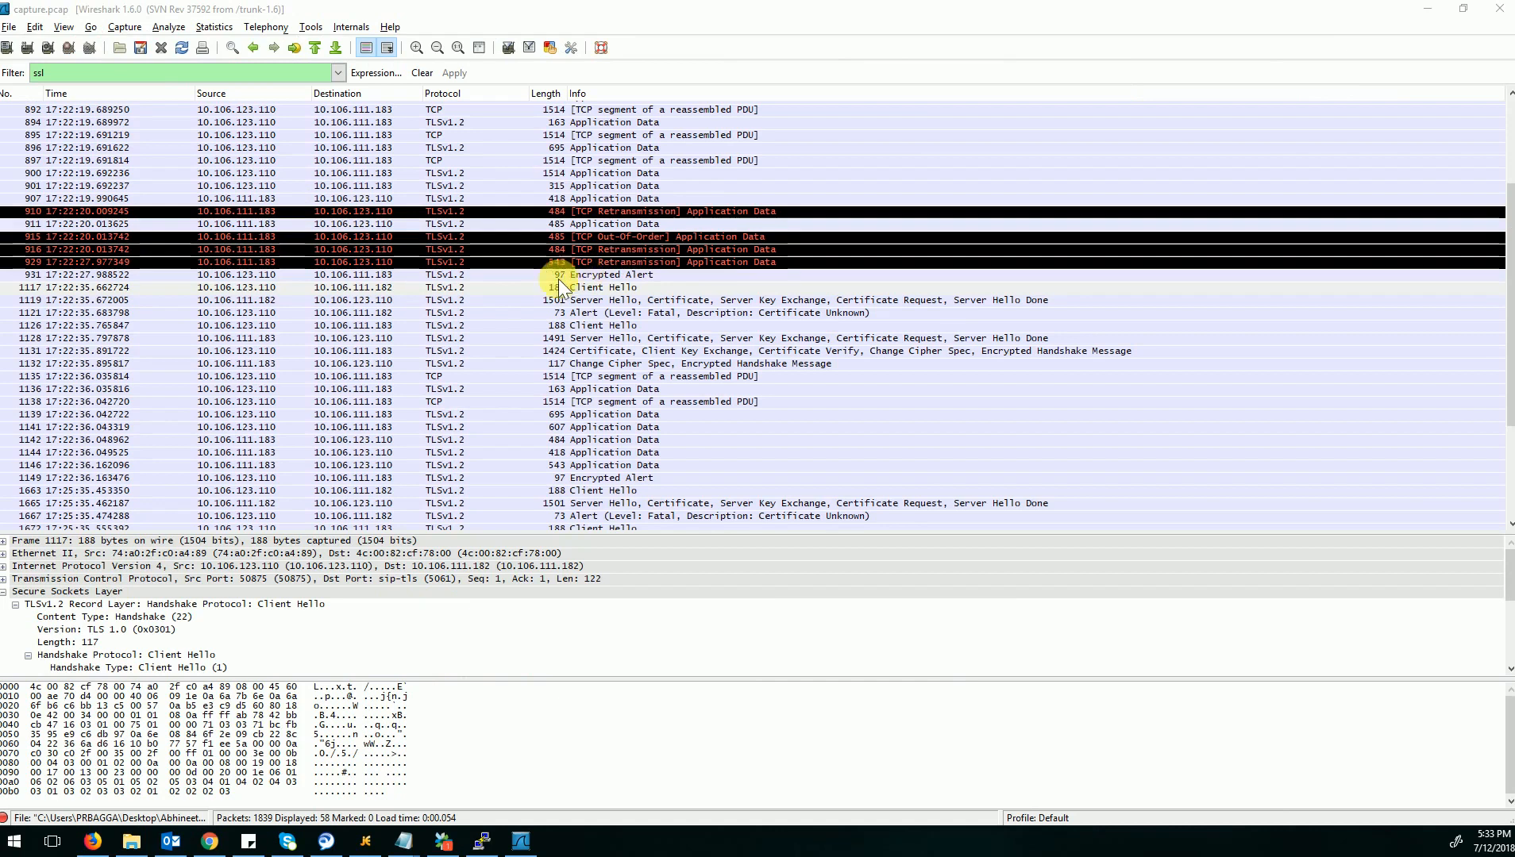
In Wireshark, select Client Hello packet 1117 in capture.pcap and expand its TLSv1.2 Record Layer and Handshake Protocol details.
click(555, 275)
click(515, 289)
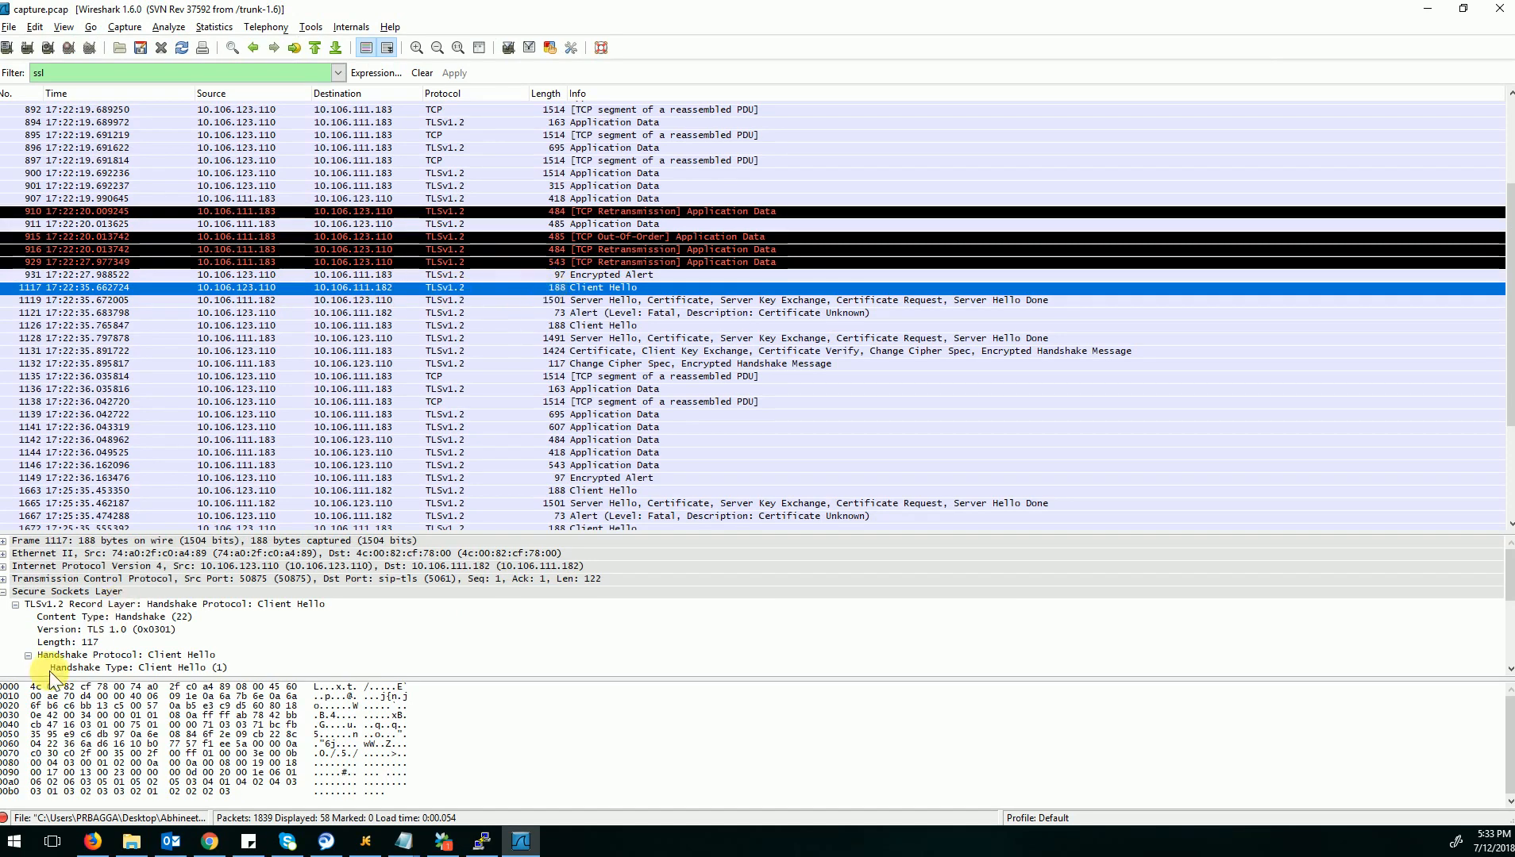
scroll(66, 649, down, 3)
scroll(66, 650, down, 2)
scroll(48, 627, up, 4)
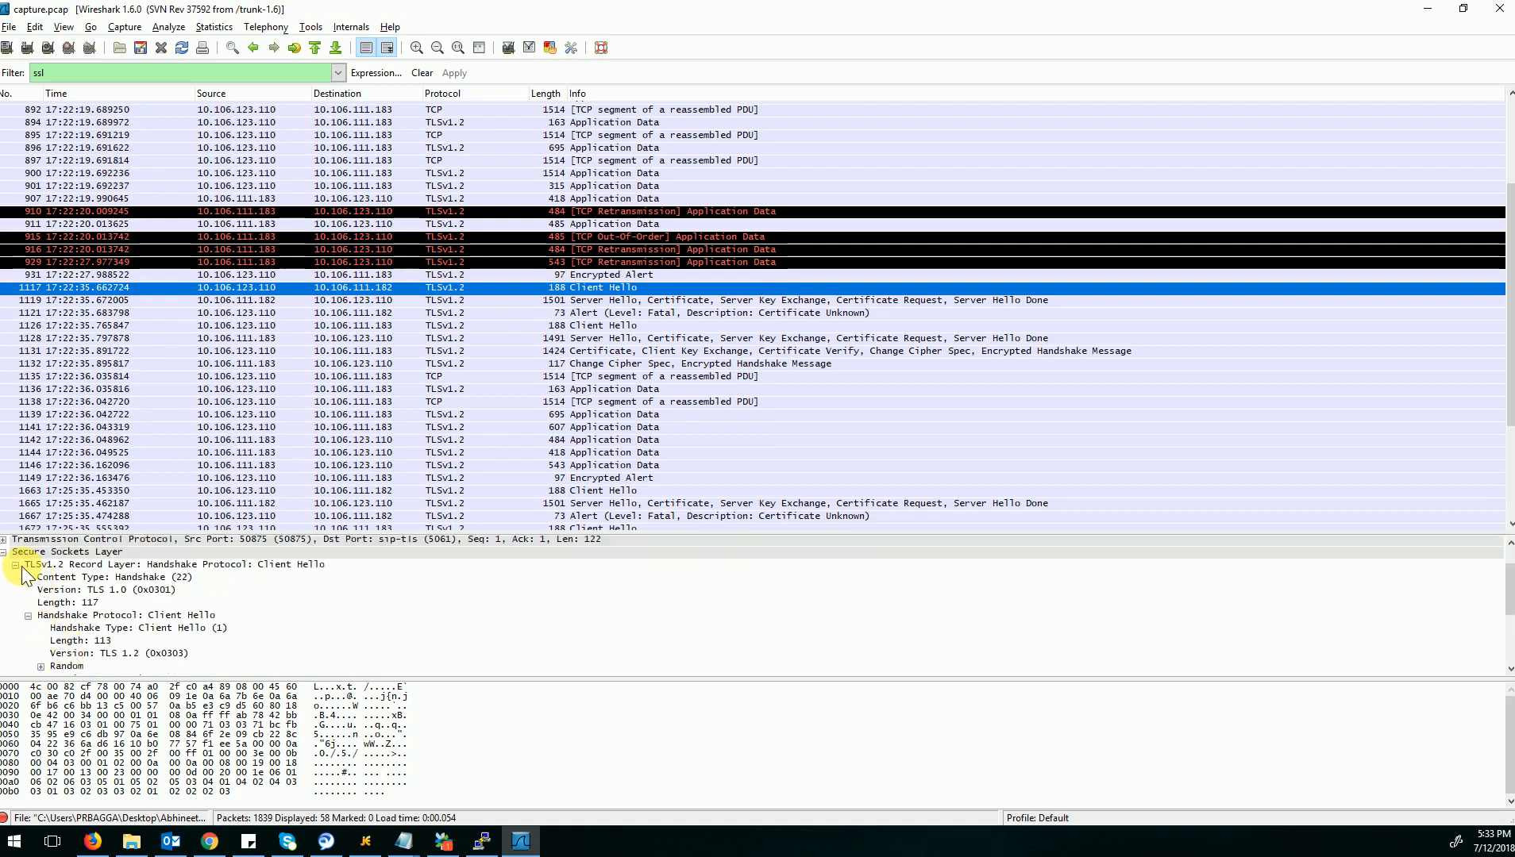
click(18, 566)
click(15, 604)
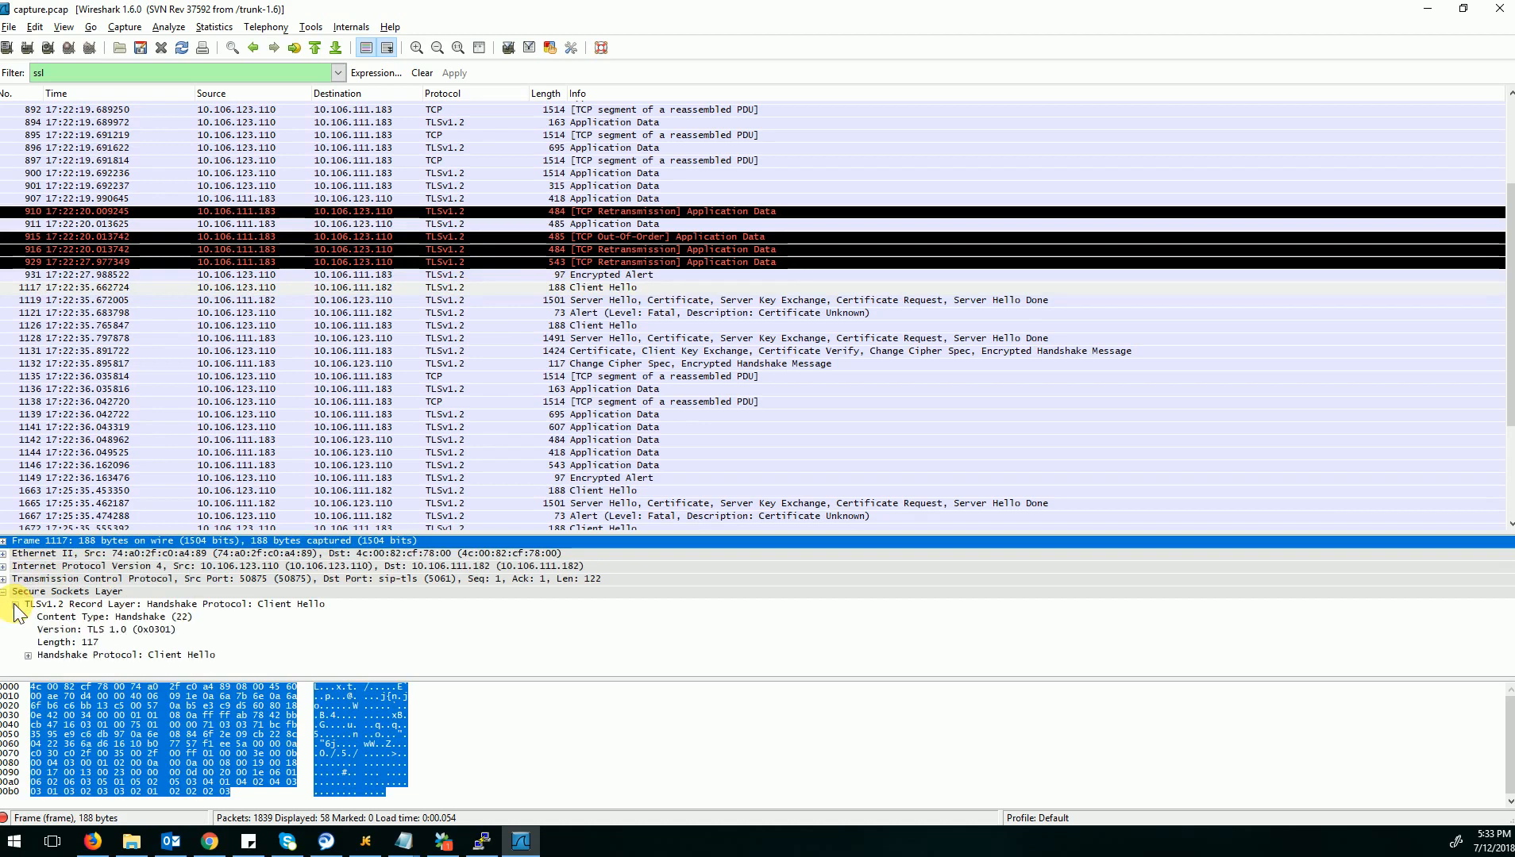
click(28, 655)
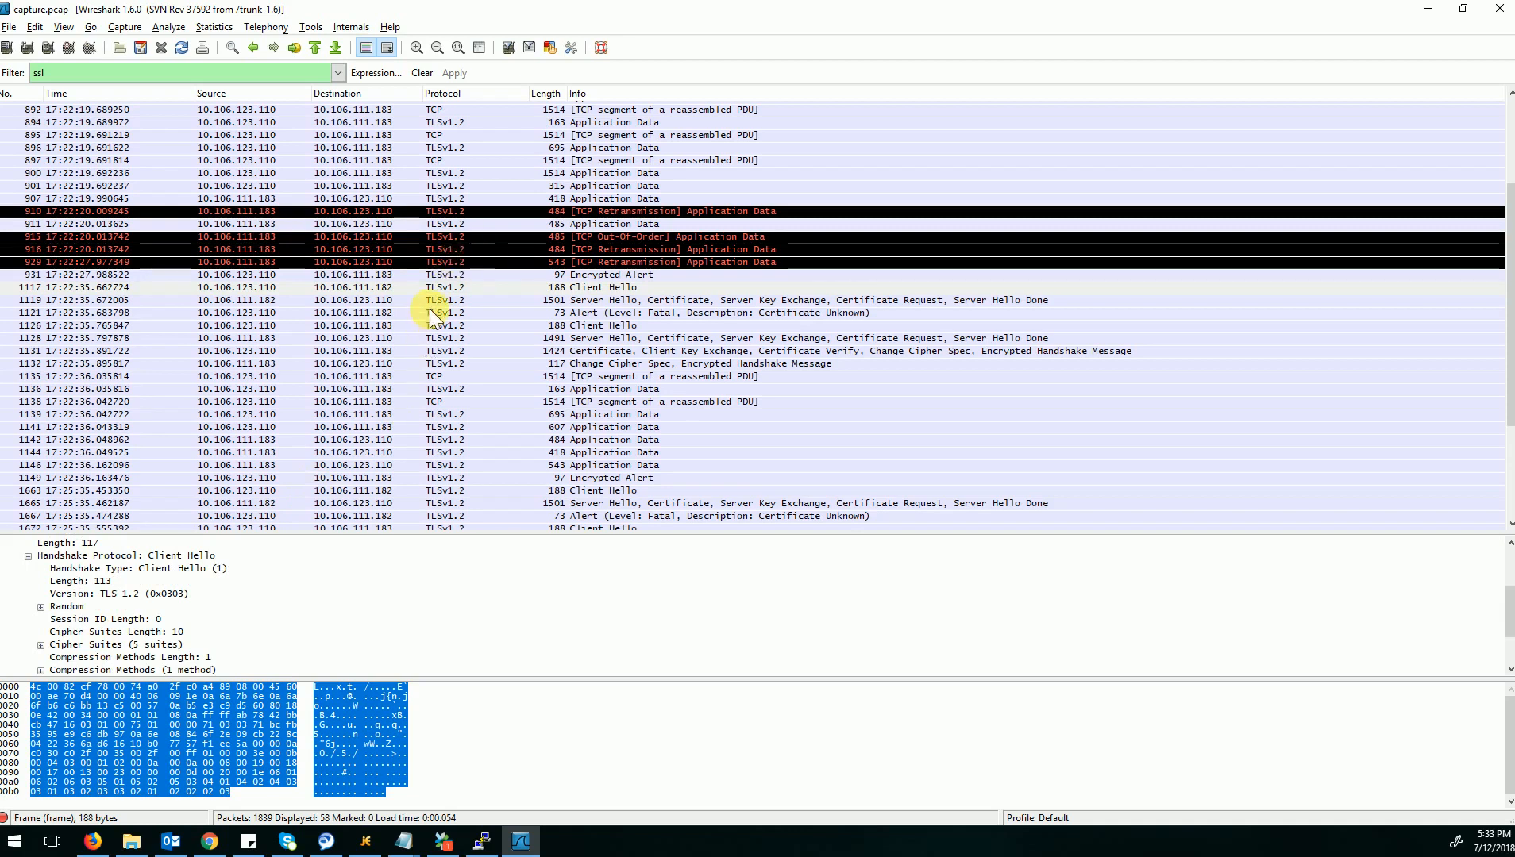
Select Server Hello packet 1119 and examine its handshake details down to the Certificate record.
click(408, 299)
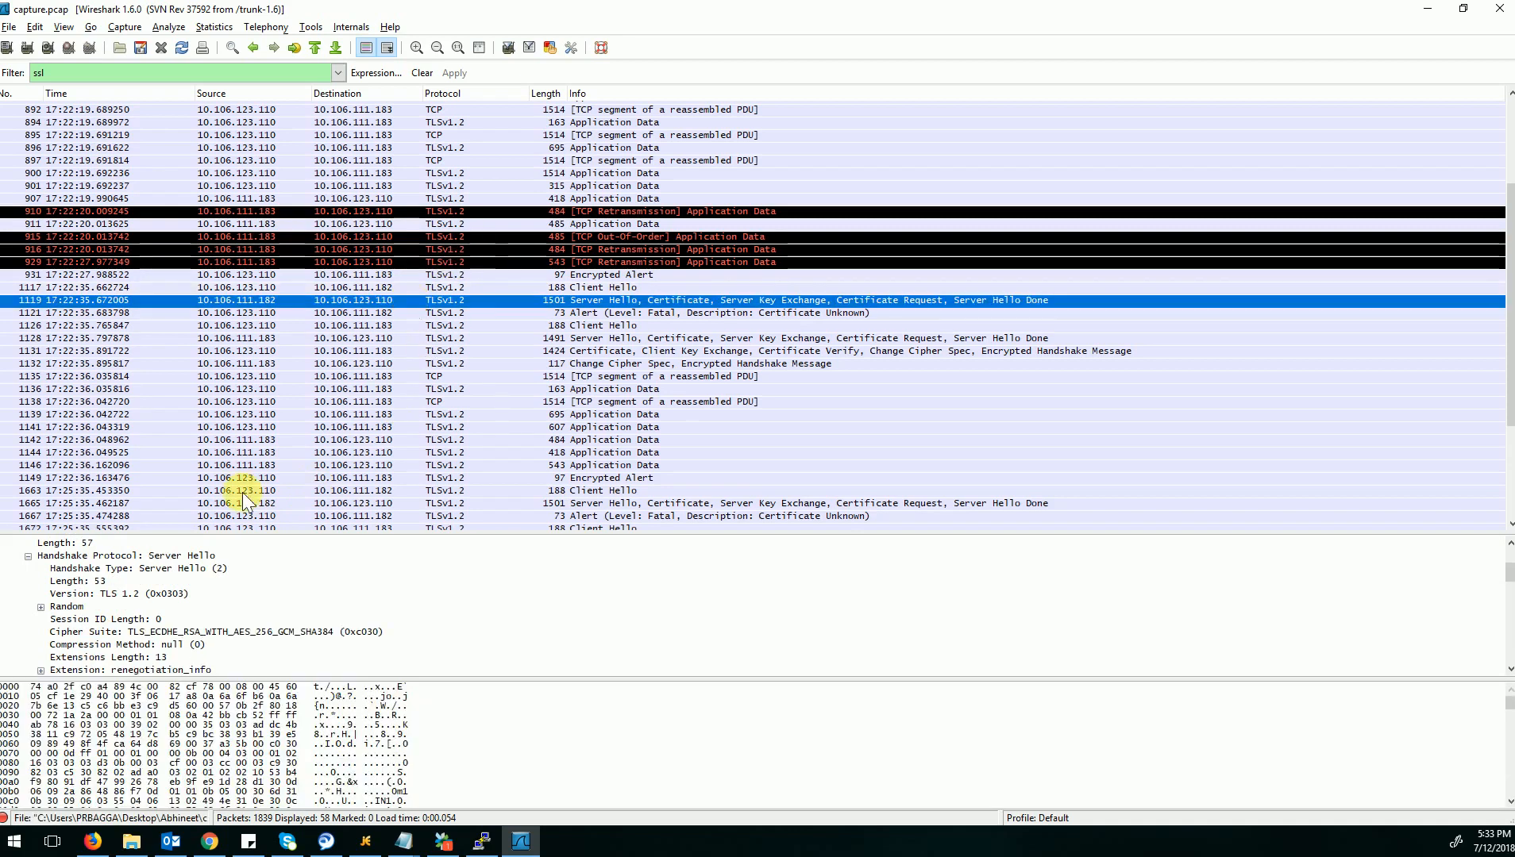
scroll(108, 615, up, 3)
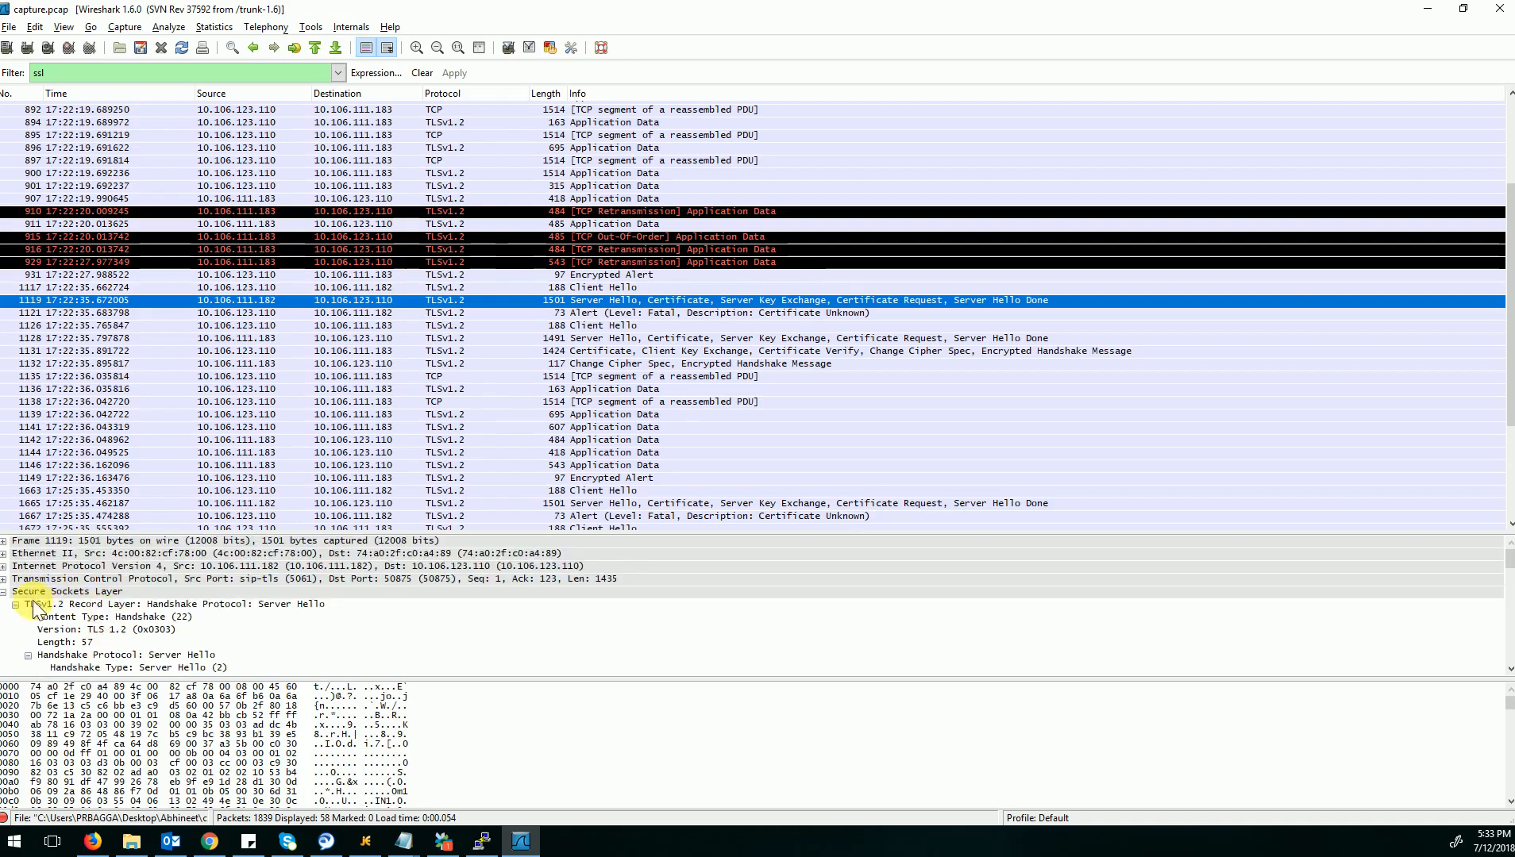
scroll(55, 604, down, 8)
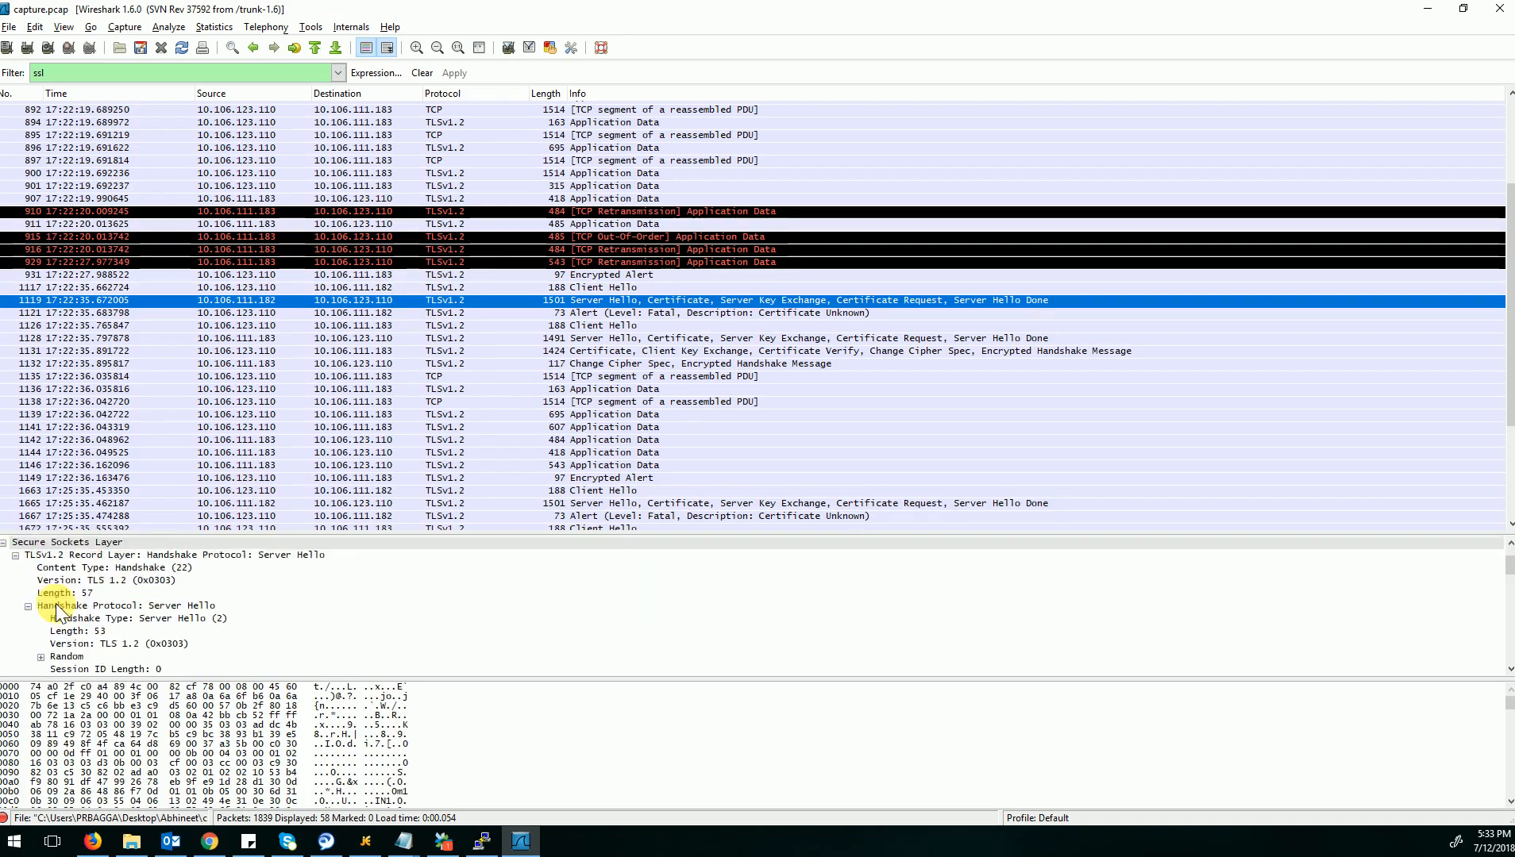
scroll(55, 603, down, 2)
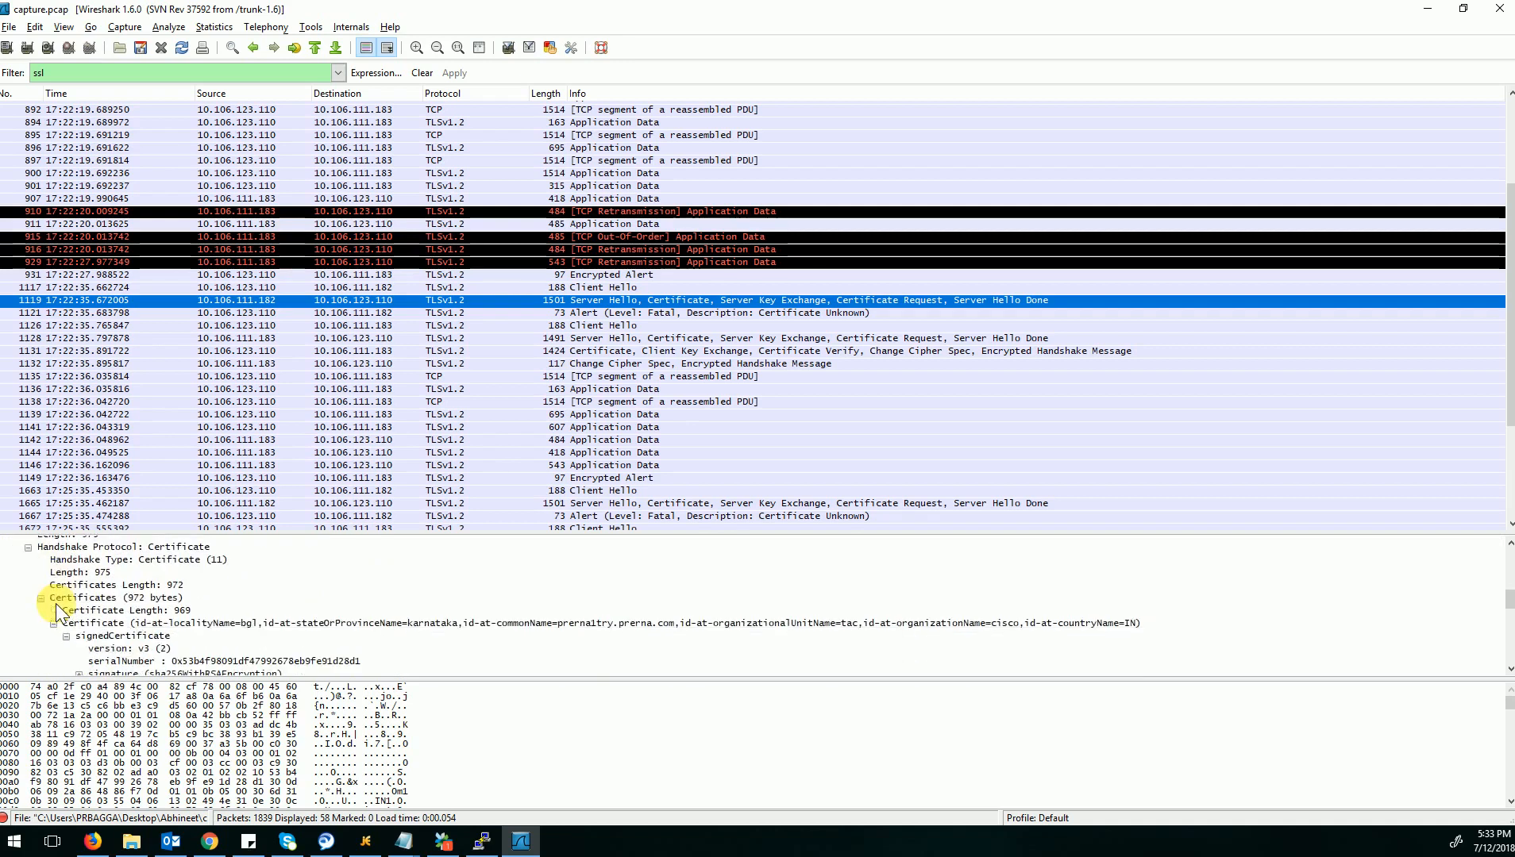
Expand packet 1119's Certificates entry down to signedCertificate and examine the certificate fields.
click(43, 598)
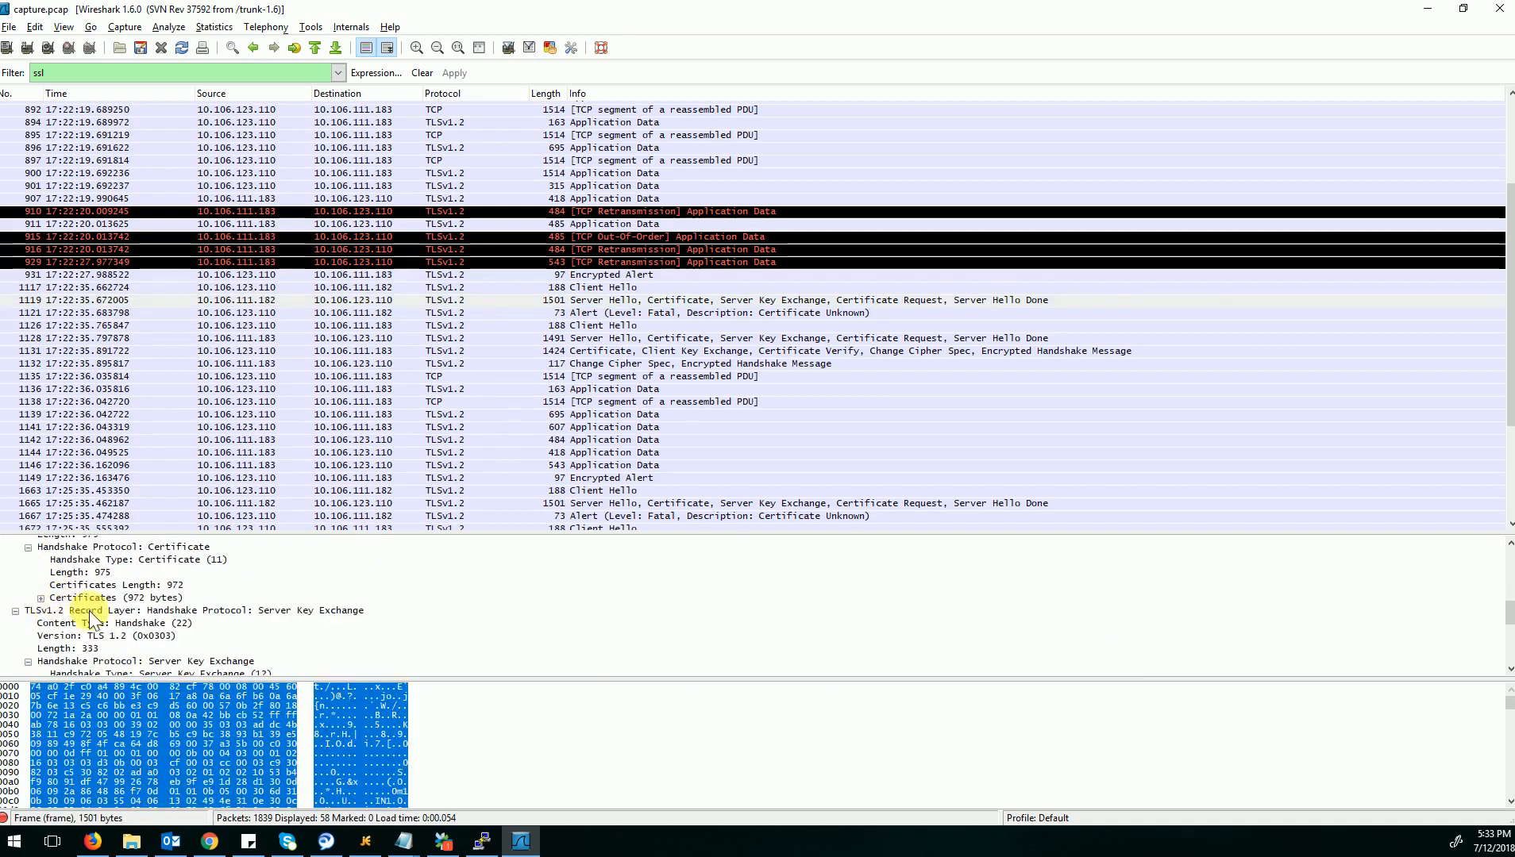
scroll(89, 610, down, 2)
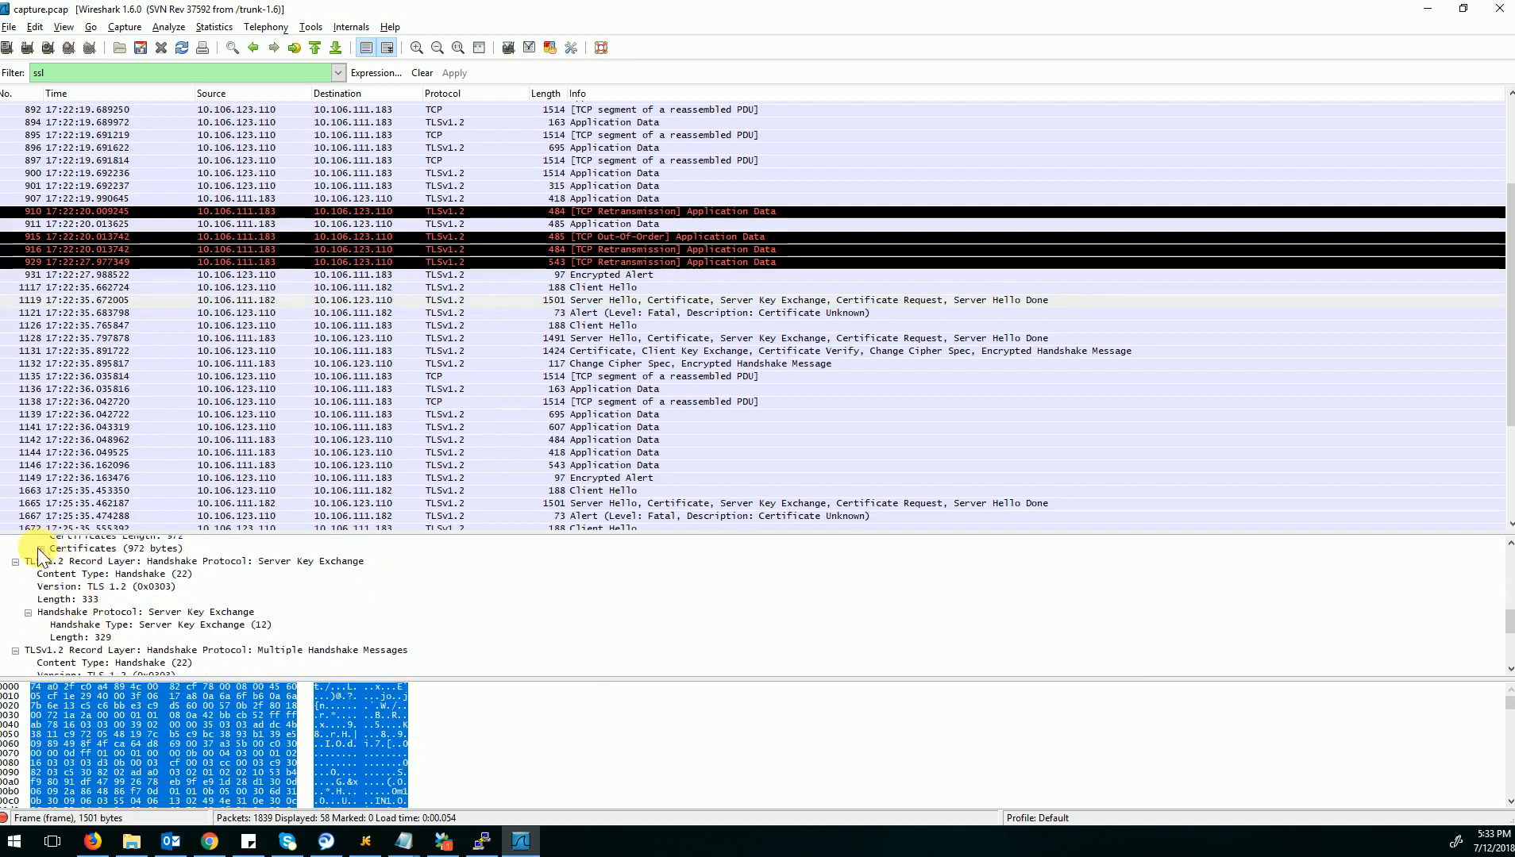
click(40, 548)
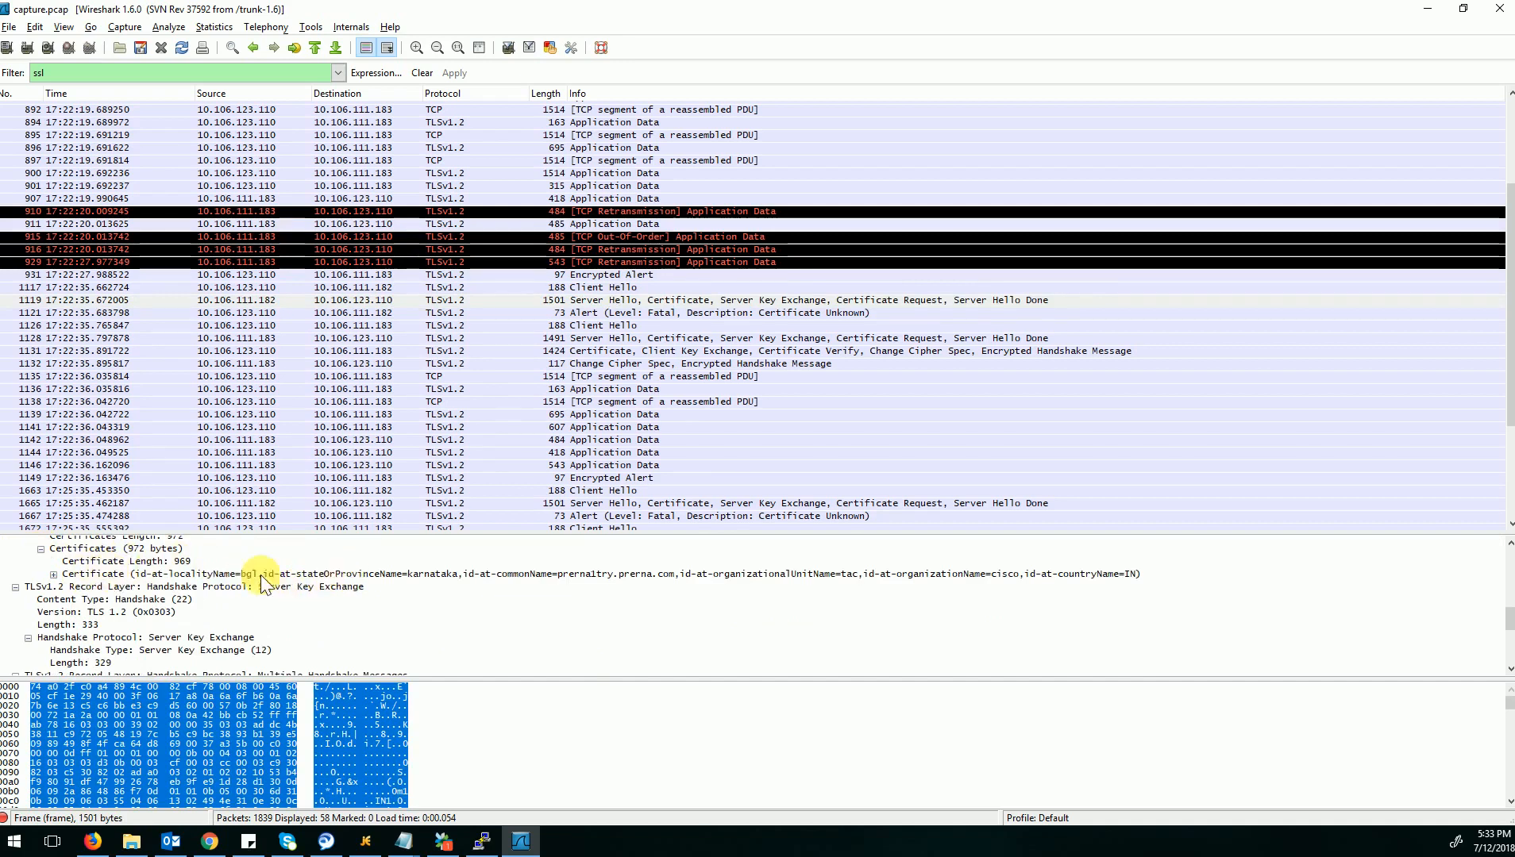
click(54, 574)
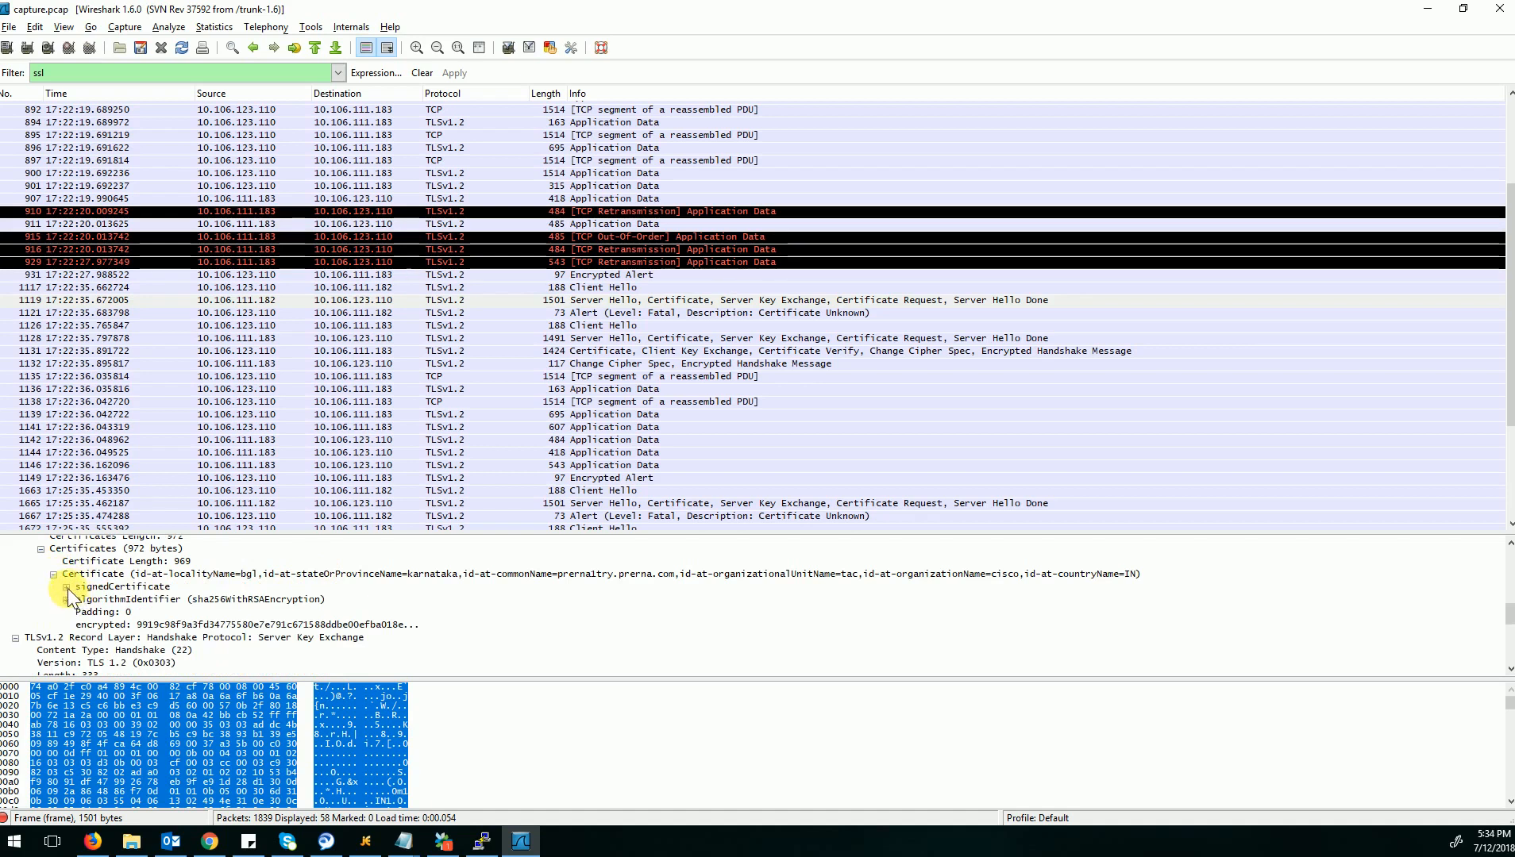
click(67, 588)
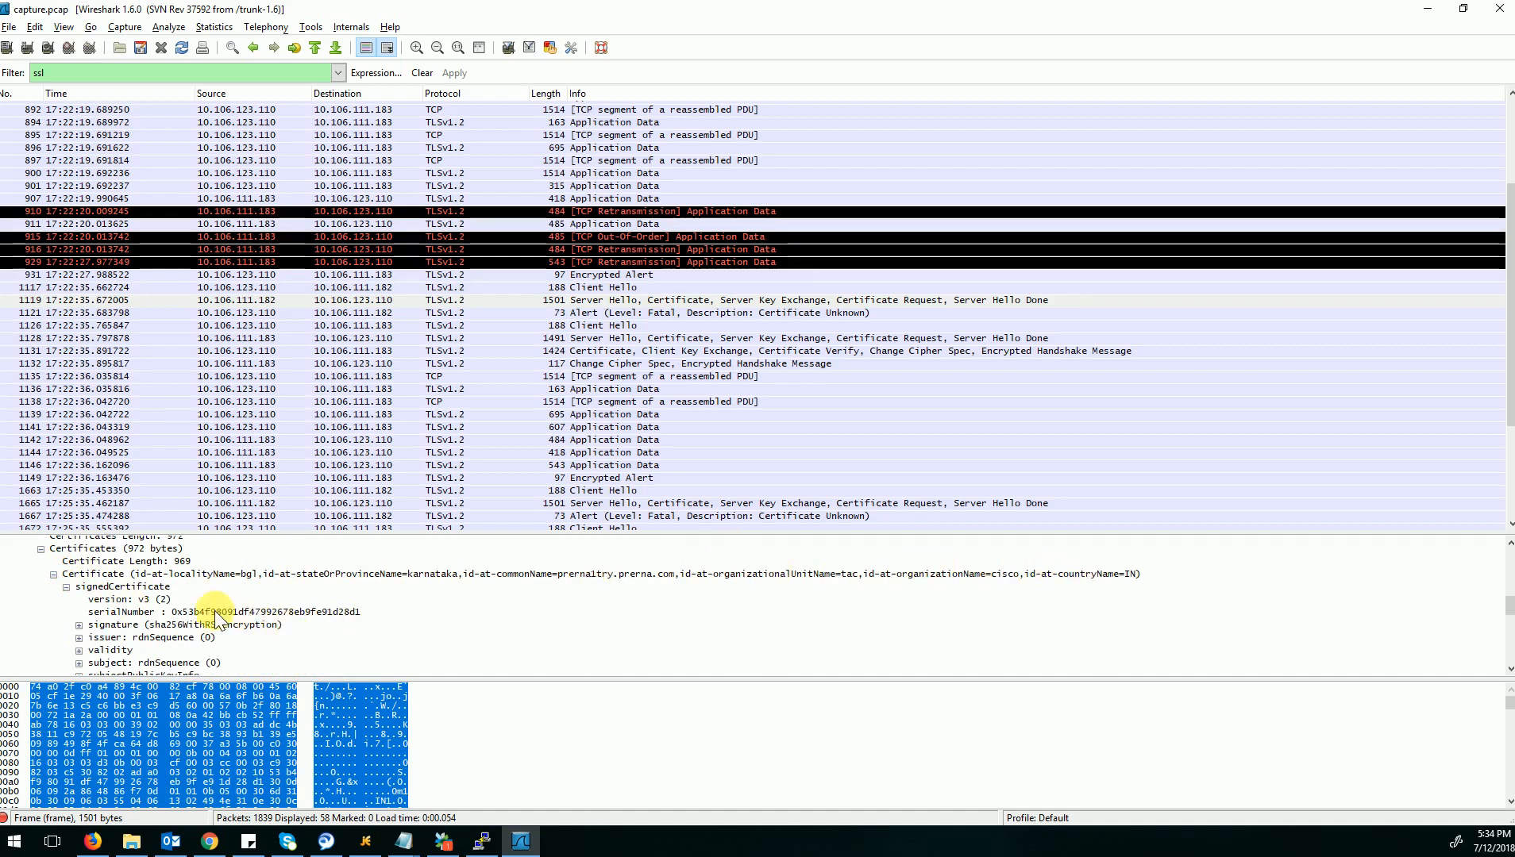
scroll(214, 612, down, 2)
scroll(214, 614, down, 1)
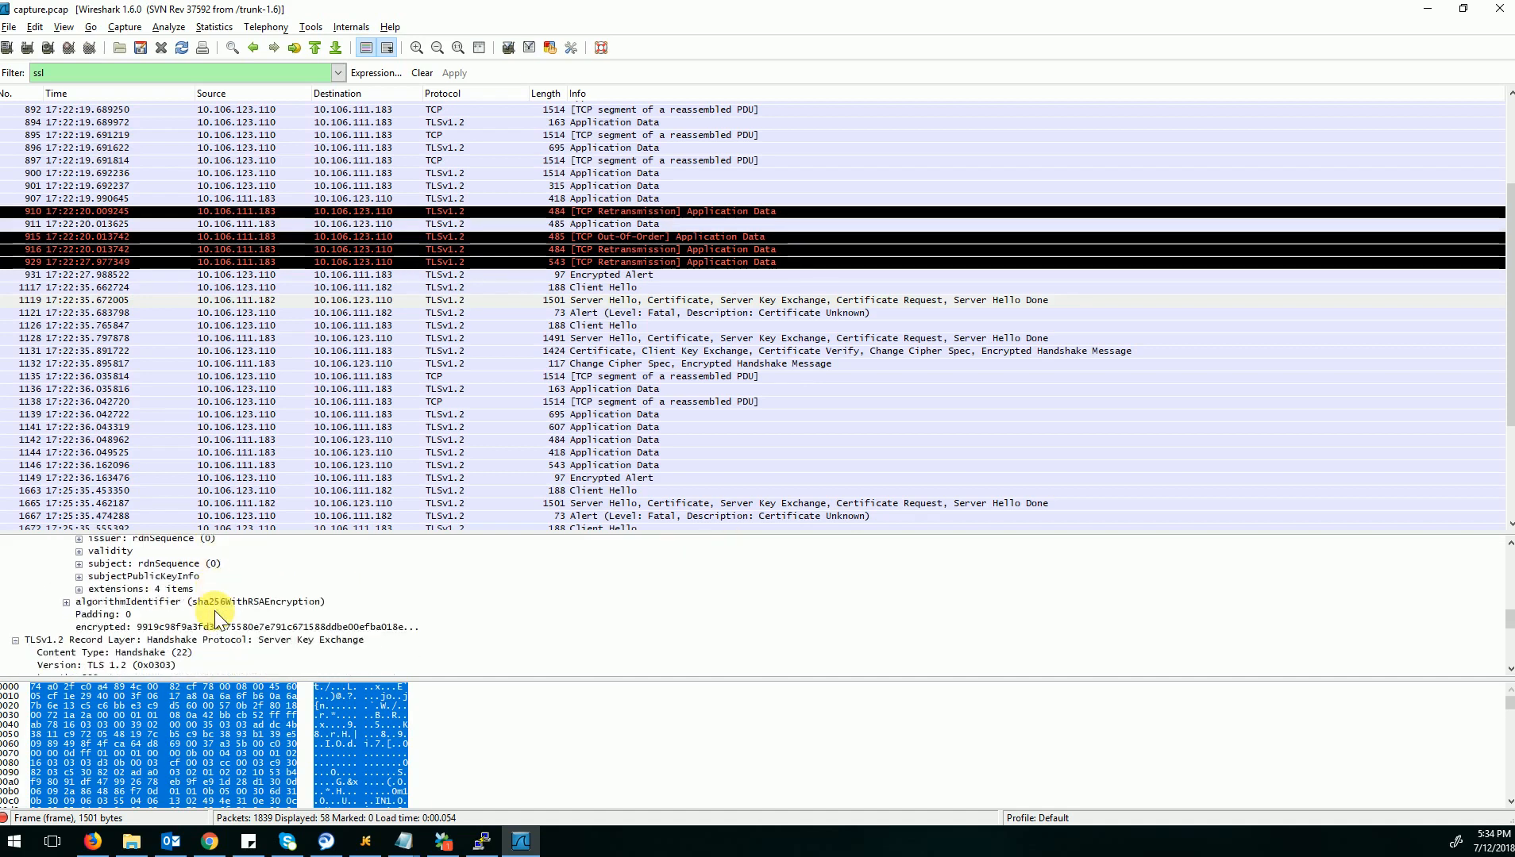
scroll(214, 615, down, 1)
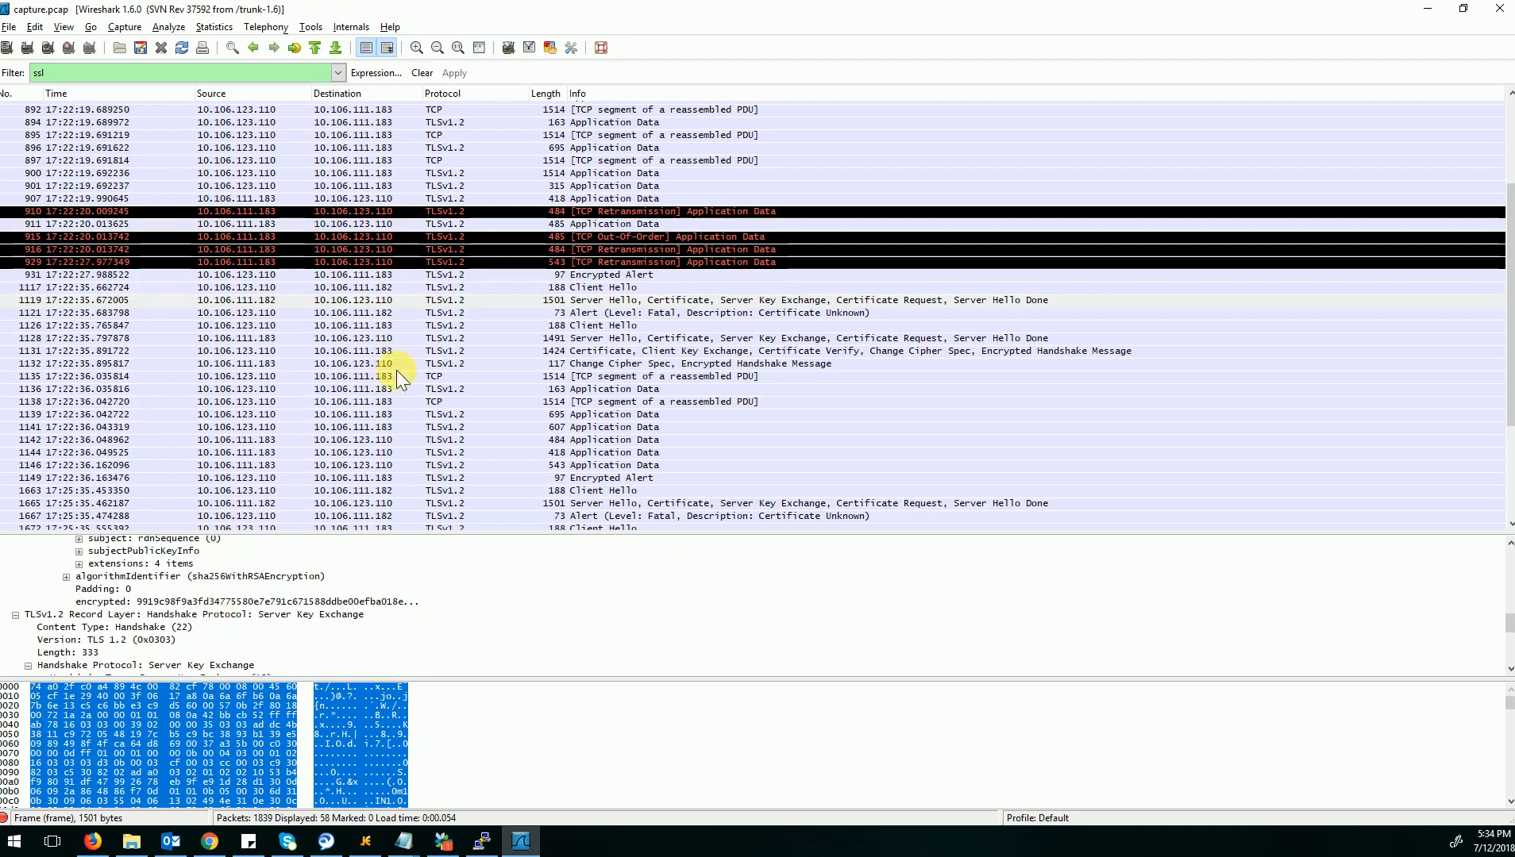
Expand the Alert Message in packet 1121 and select Client Hello packet 1126 sent to 10.106.111.183.
click(572, 313)
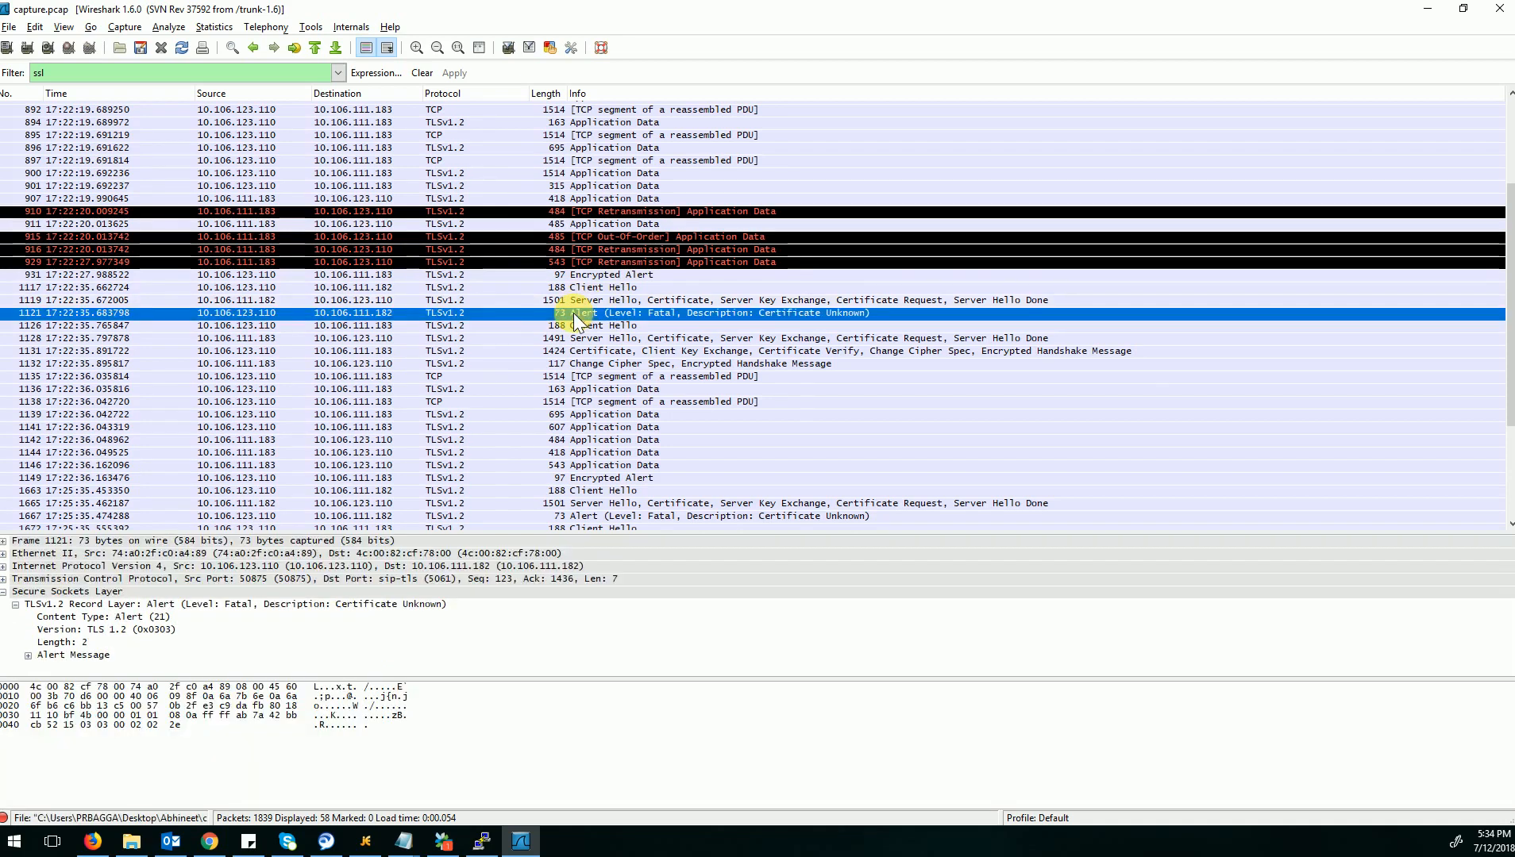
click(29, 655)
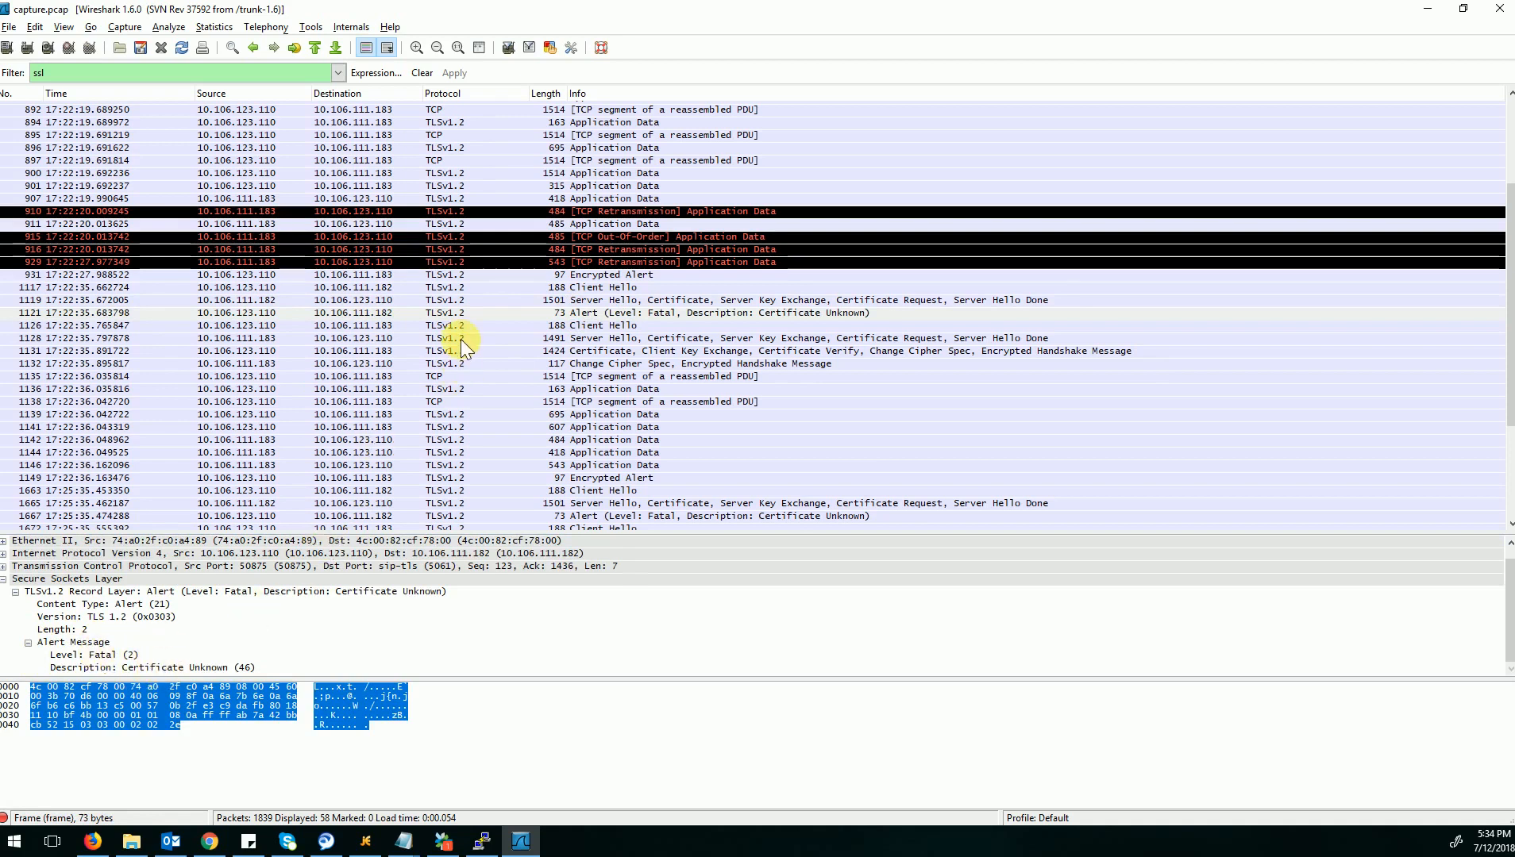
click(352, 323)
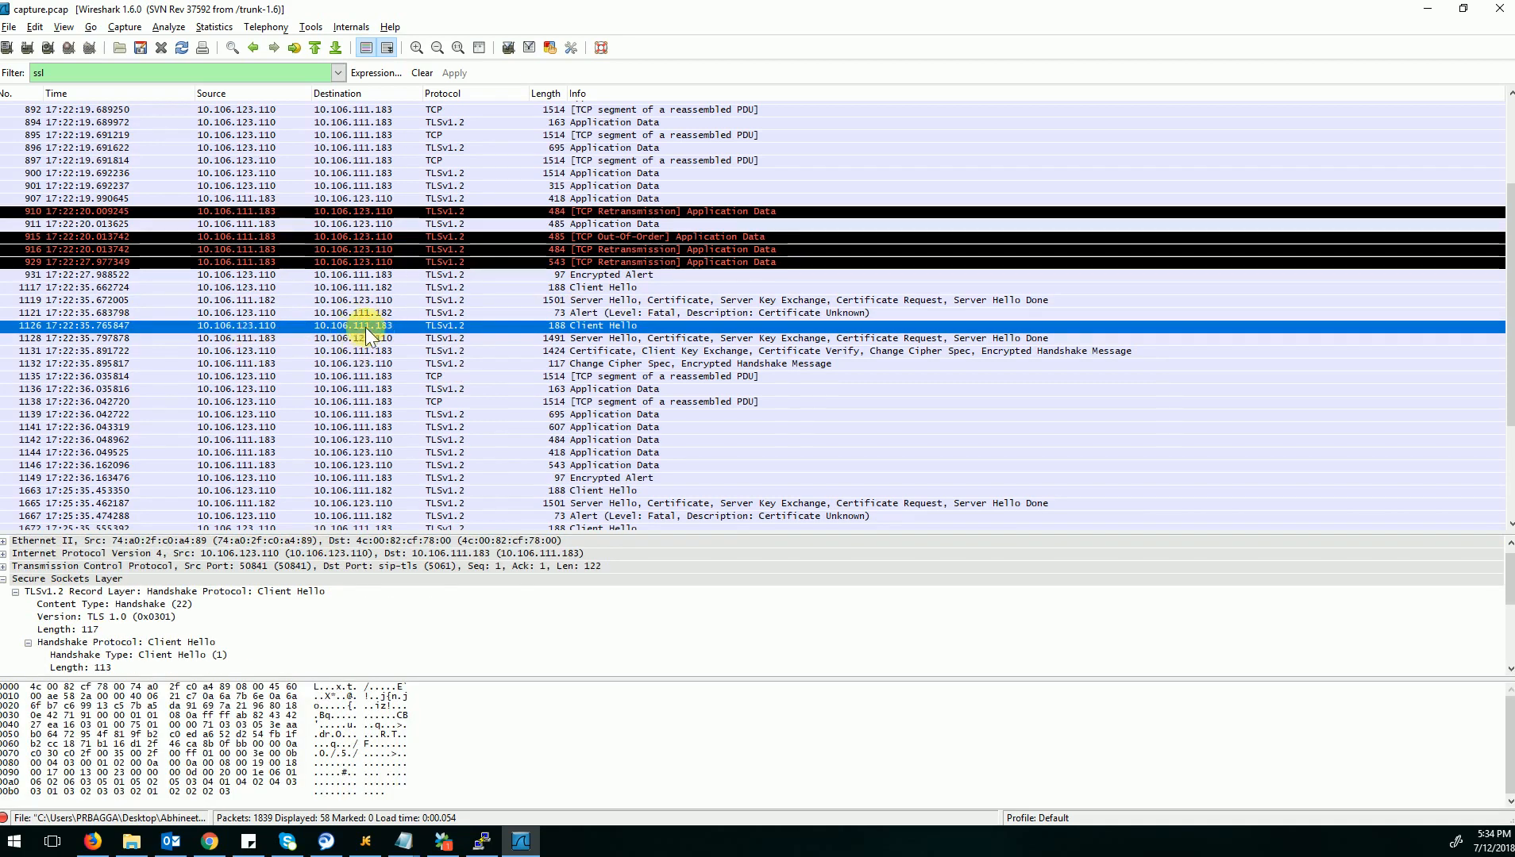
Select Server Hello packet 1128 from 10.106.111.183 and examine its handshake details.
click(611, 335)
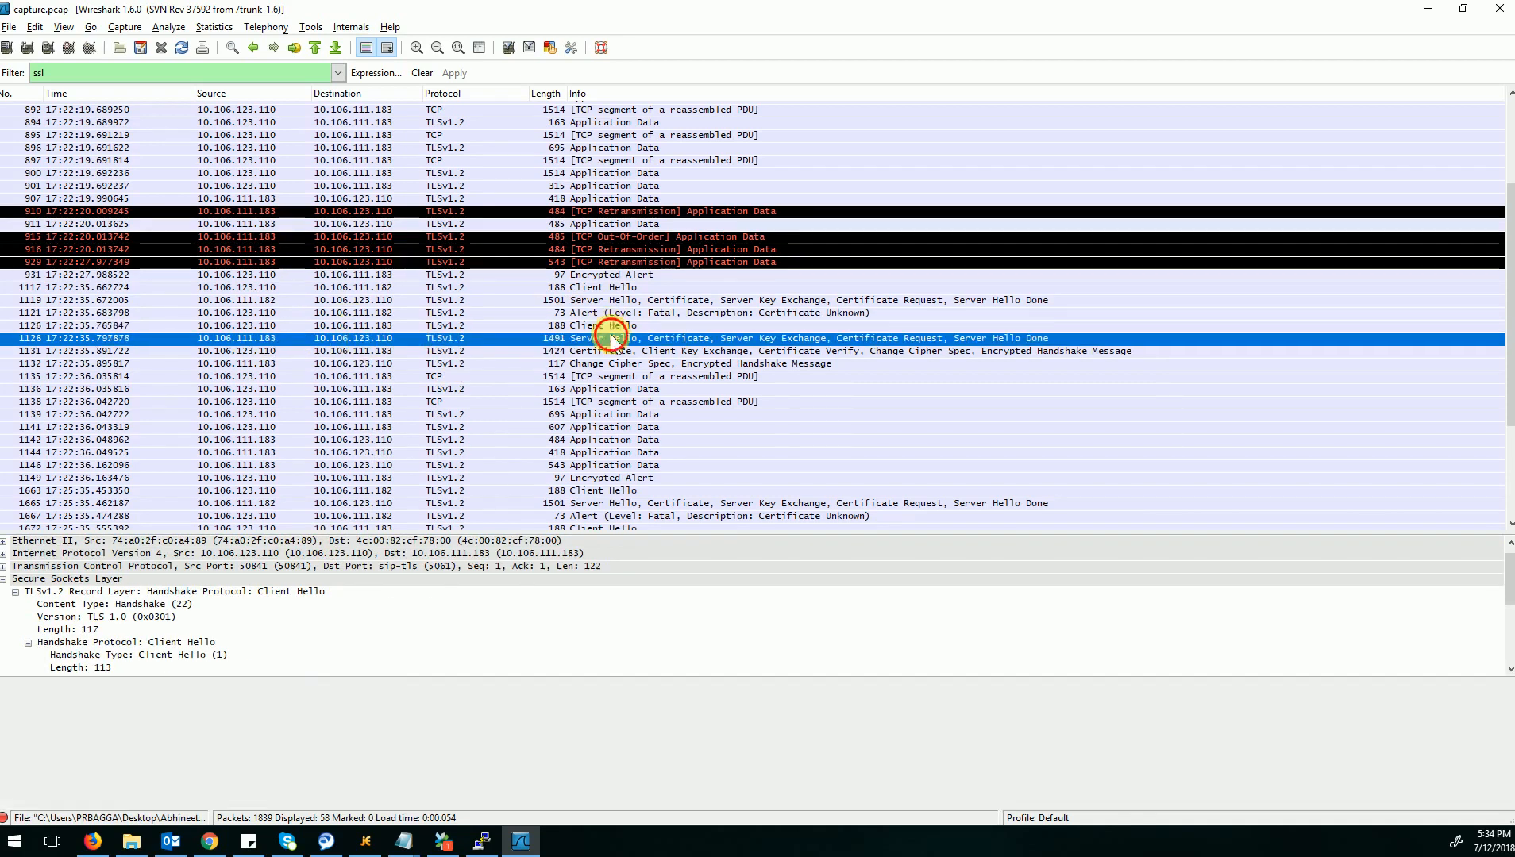
scroll(116, 642, down, 1)
scroll(116, 643, down, 6)
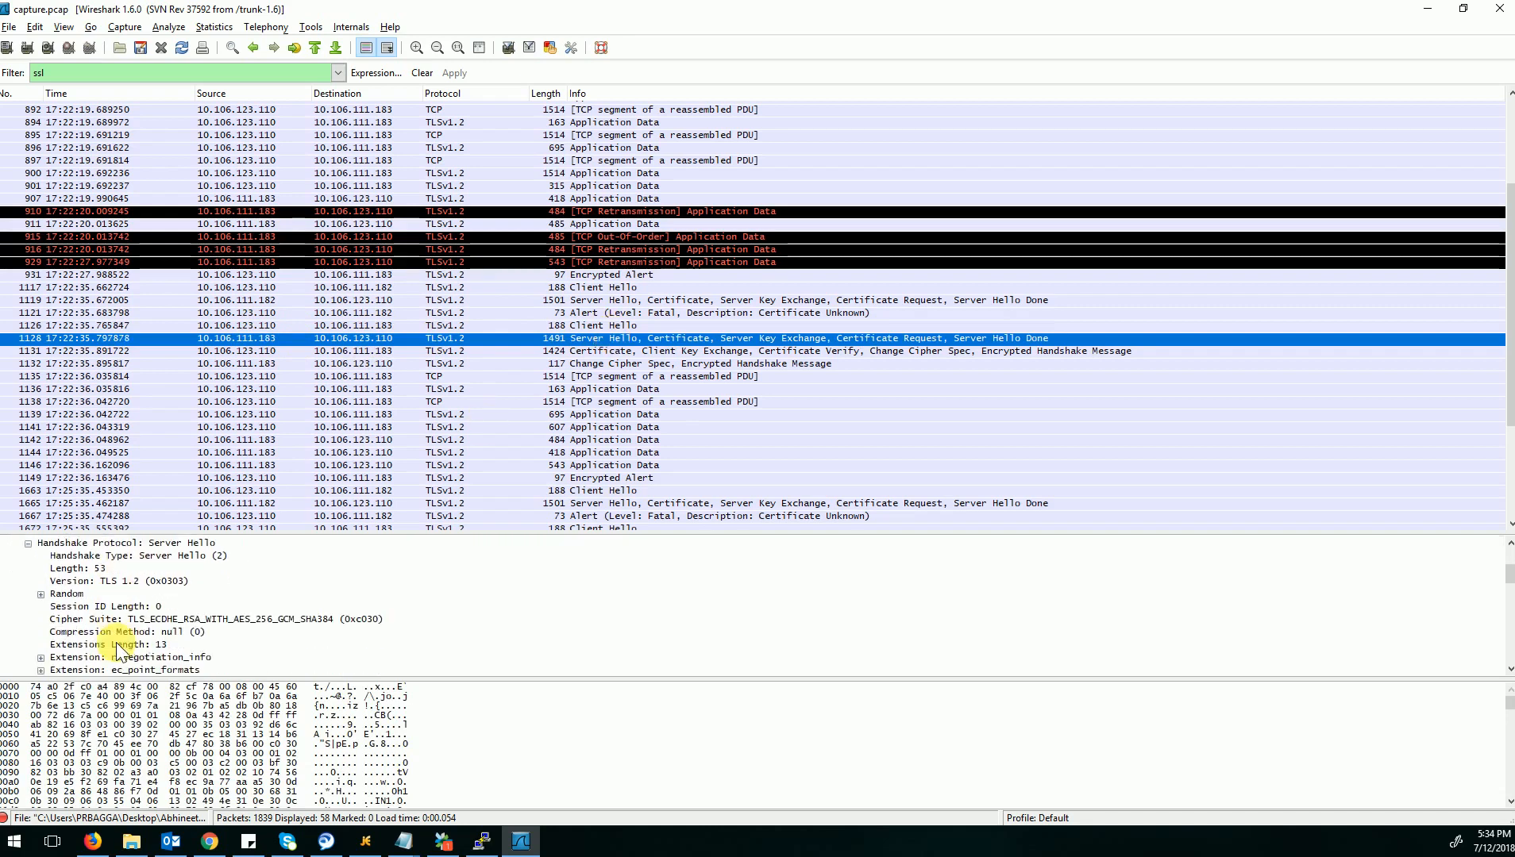
scroll(116, 642, down, 2)
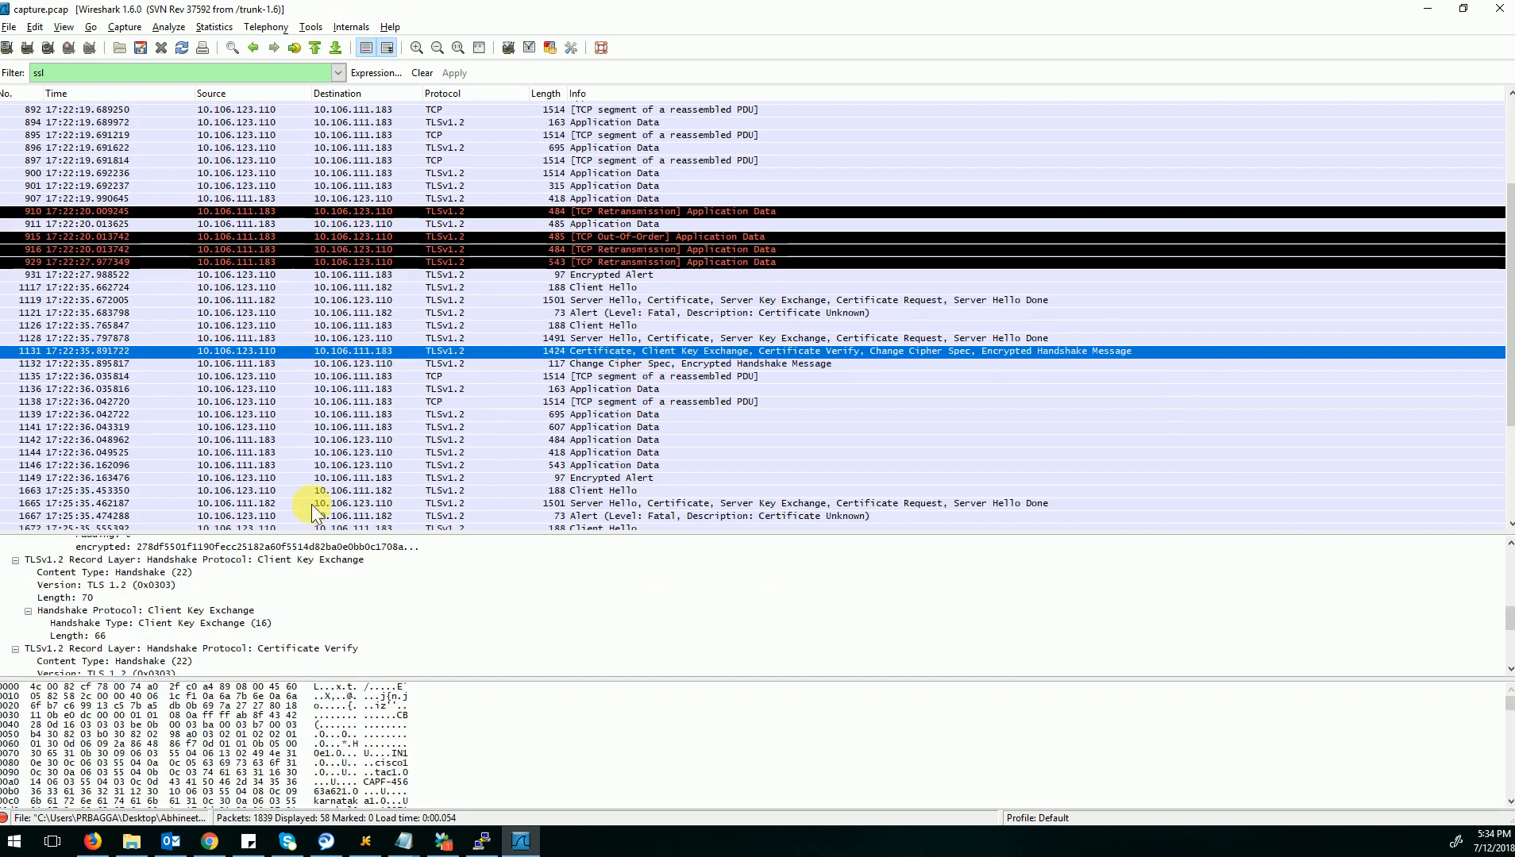
Review packet 1131's key exchange and cipher records and select the Certificate entry presented by the phone.
scroll(129, 607, down, 2)
scroll(129, 607, down, 3)
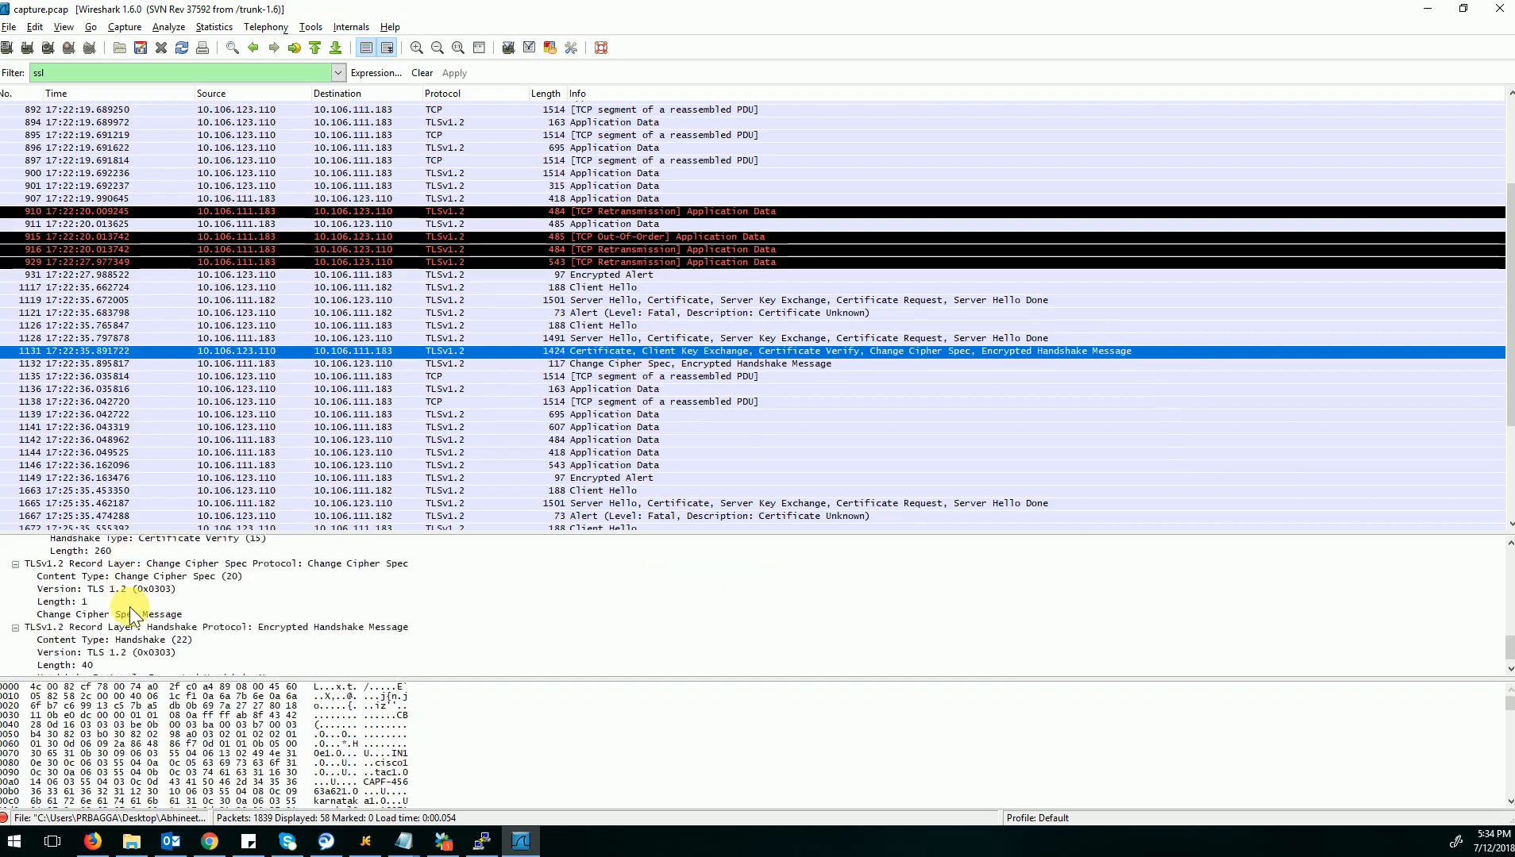
scroll(128, 607, up, 5)
scroll(129, 607, up, 5)
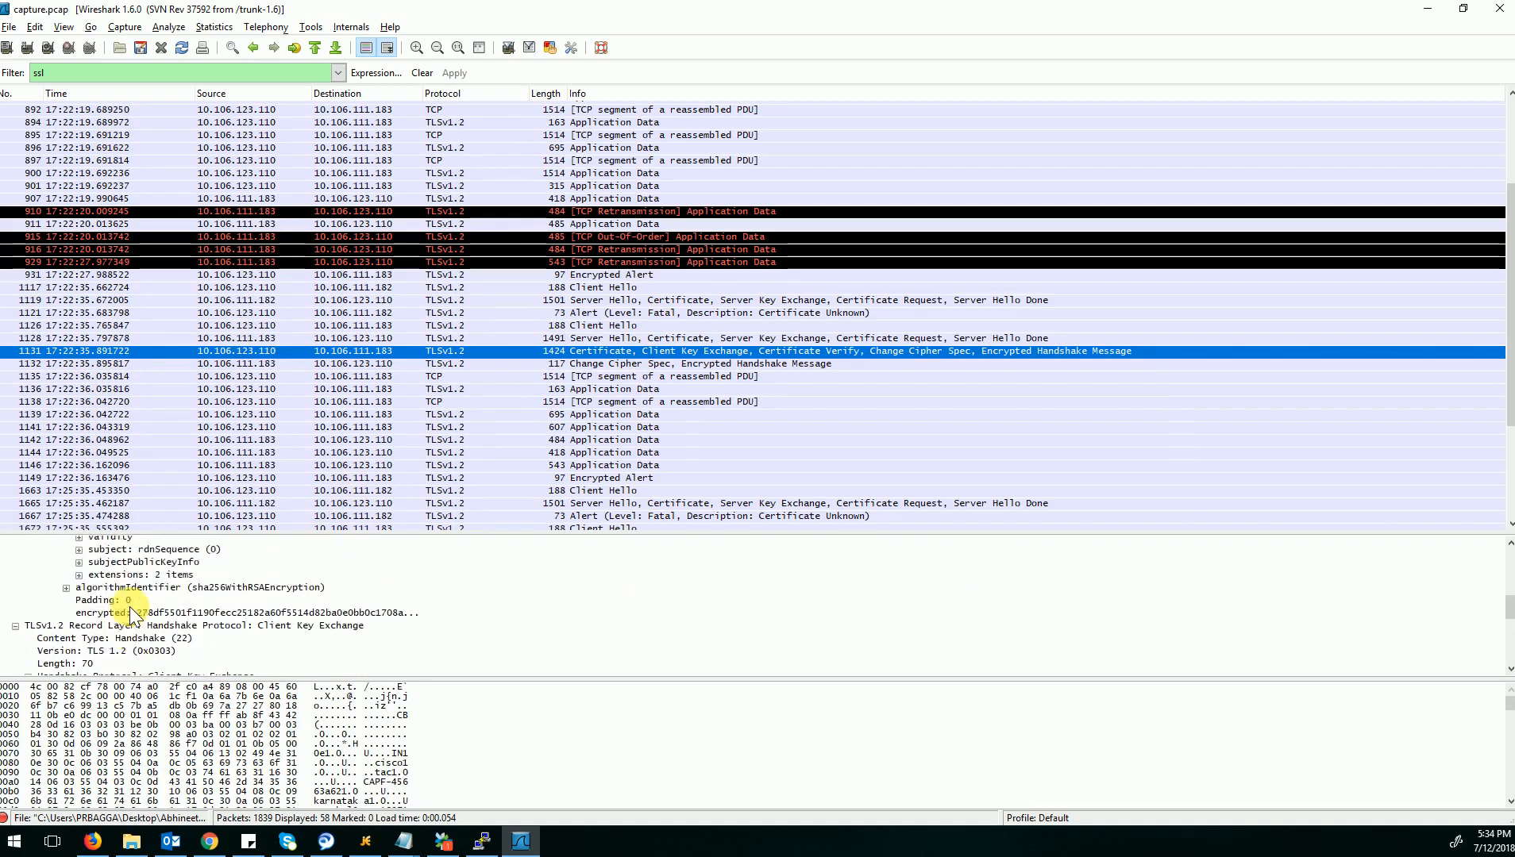
scroll(128, 607, up, 2)
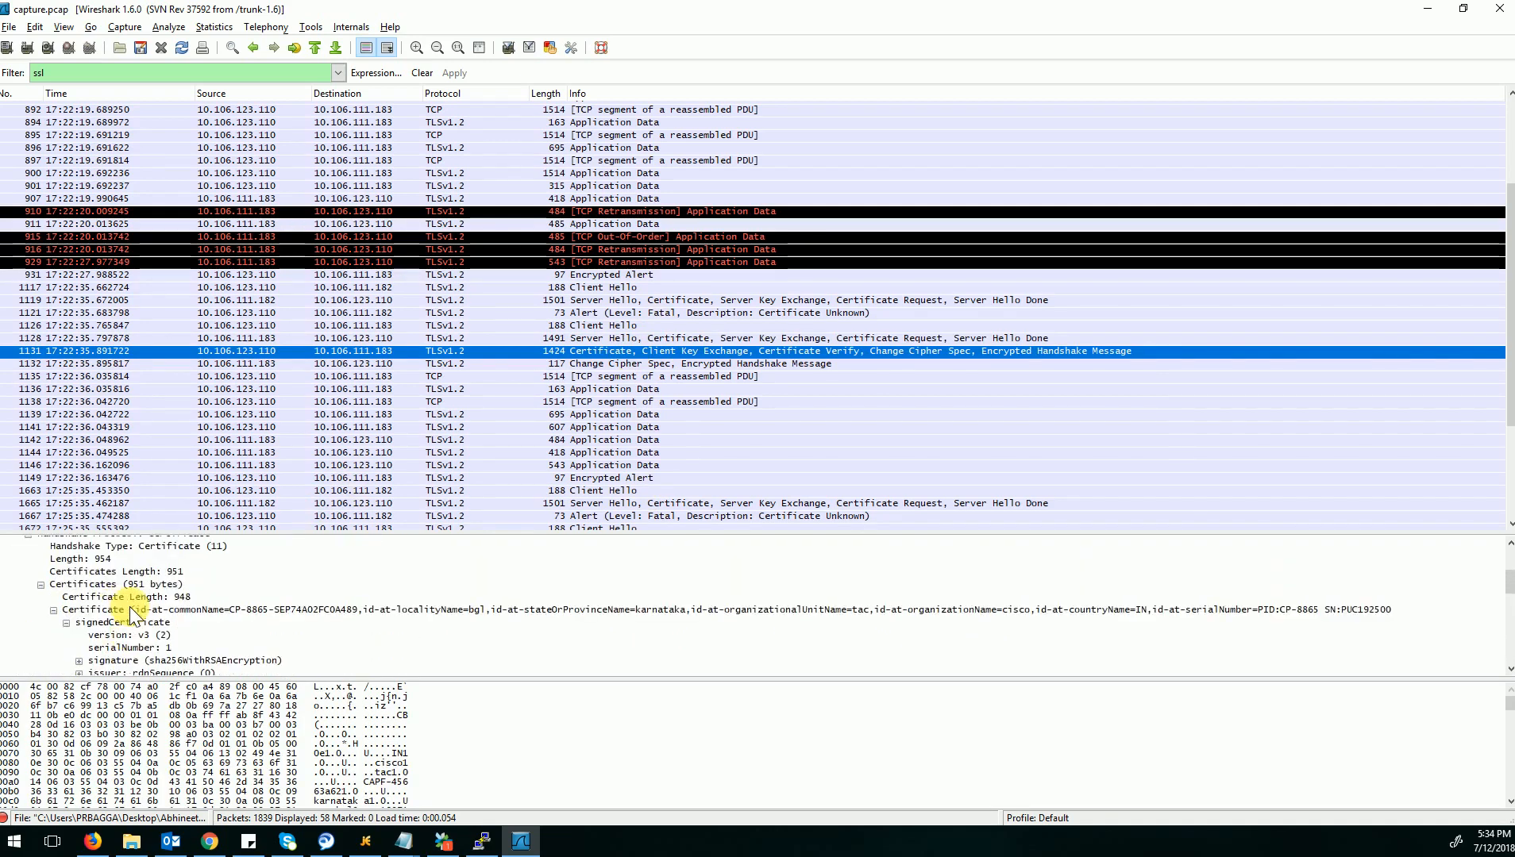
click(242, 611)
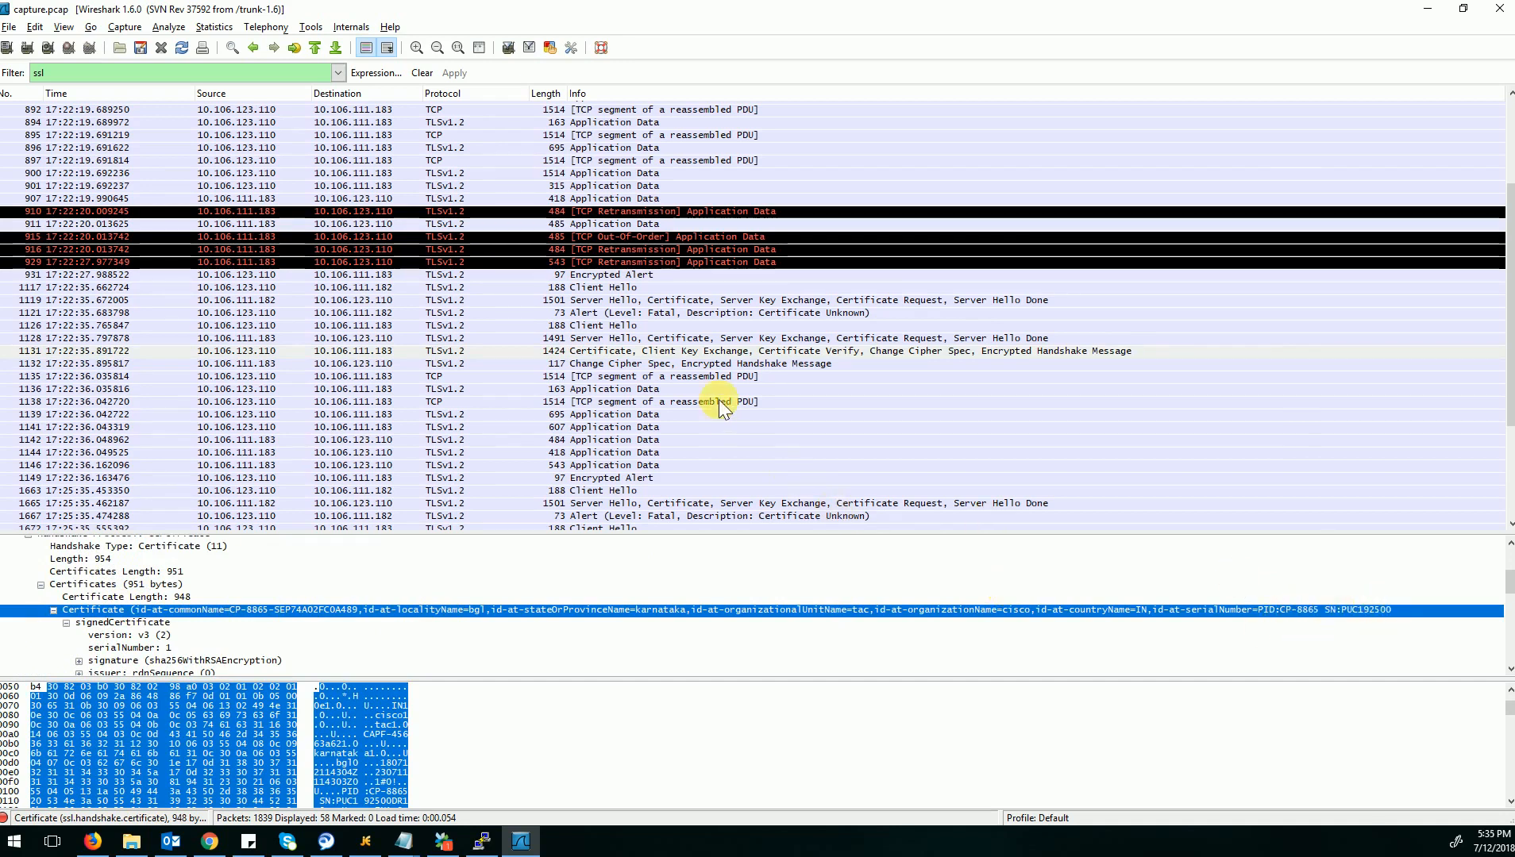
Inspect Change Cipher Spec packet 1132 and the TLSv1.2 Application Data record layer of packet 1136.
click(630, 364)
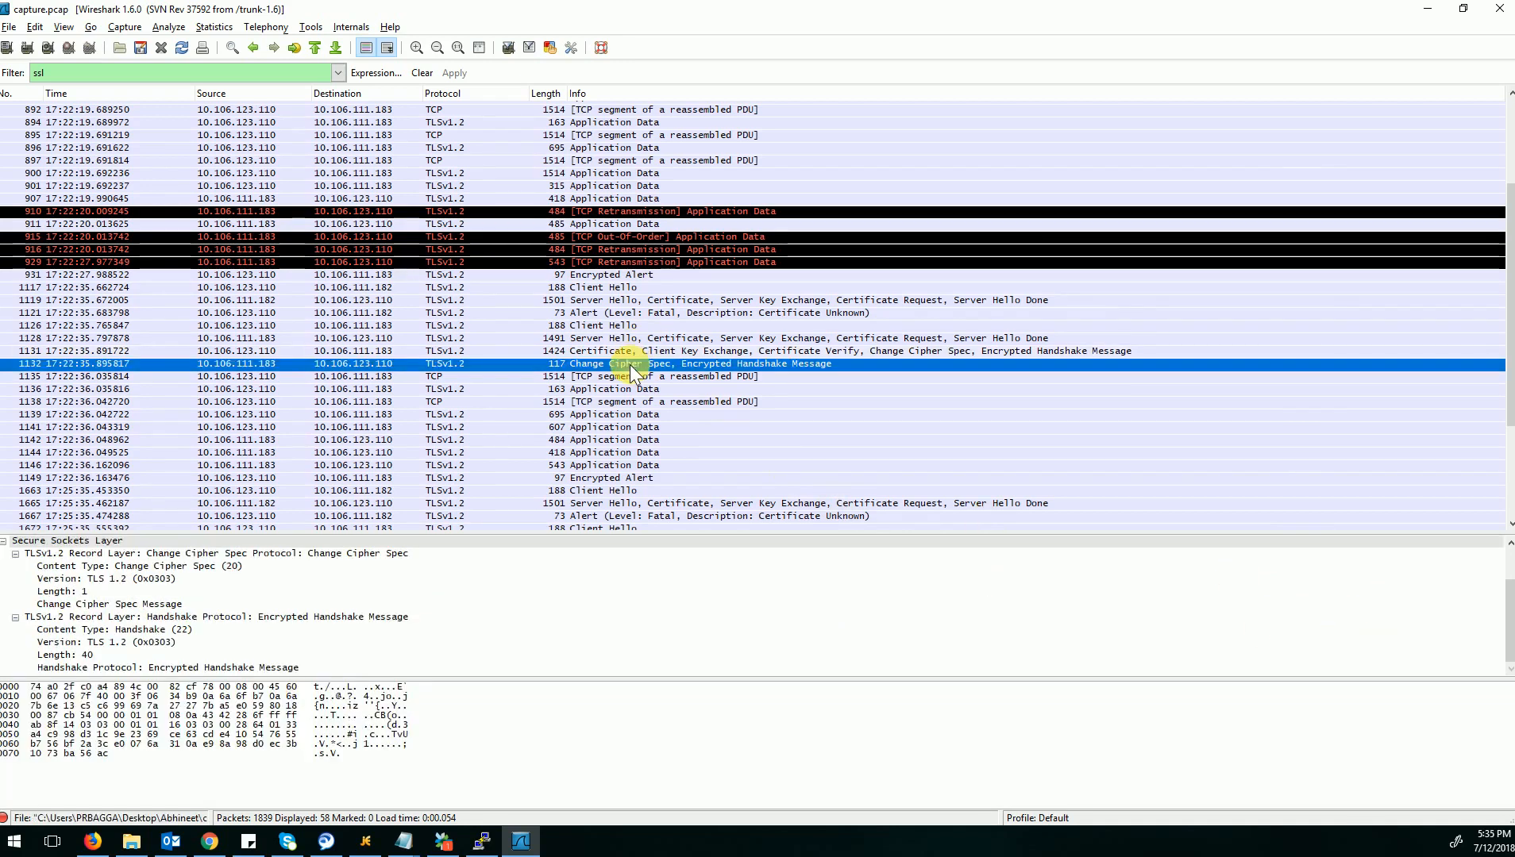
scroll(250, 626, up, 2)
scroll(250, 626, down, 2)
click(597, 386)
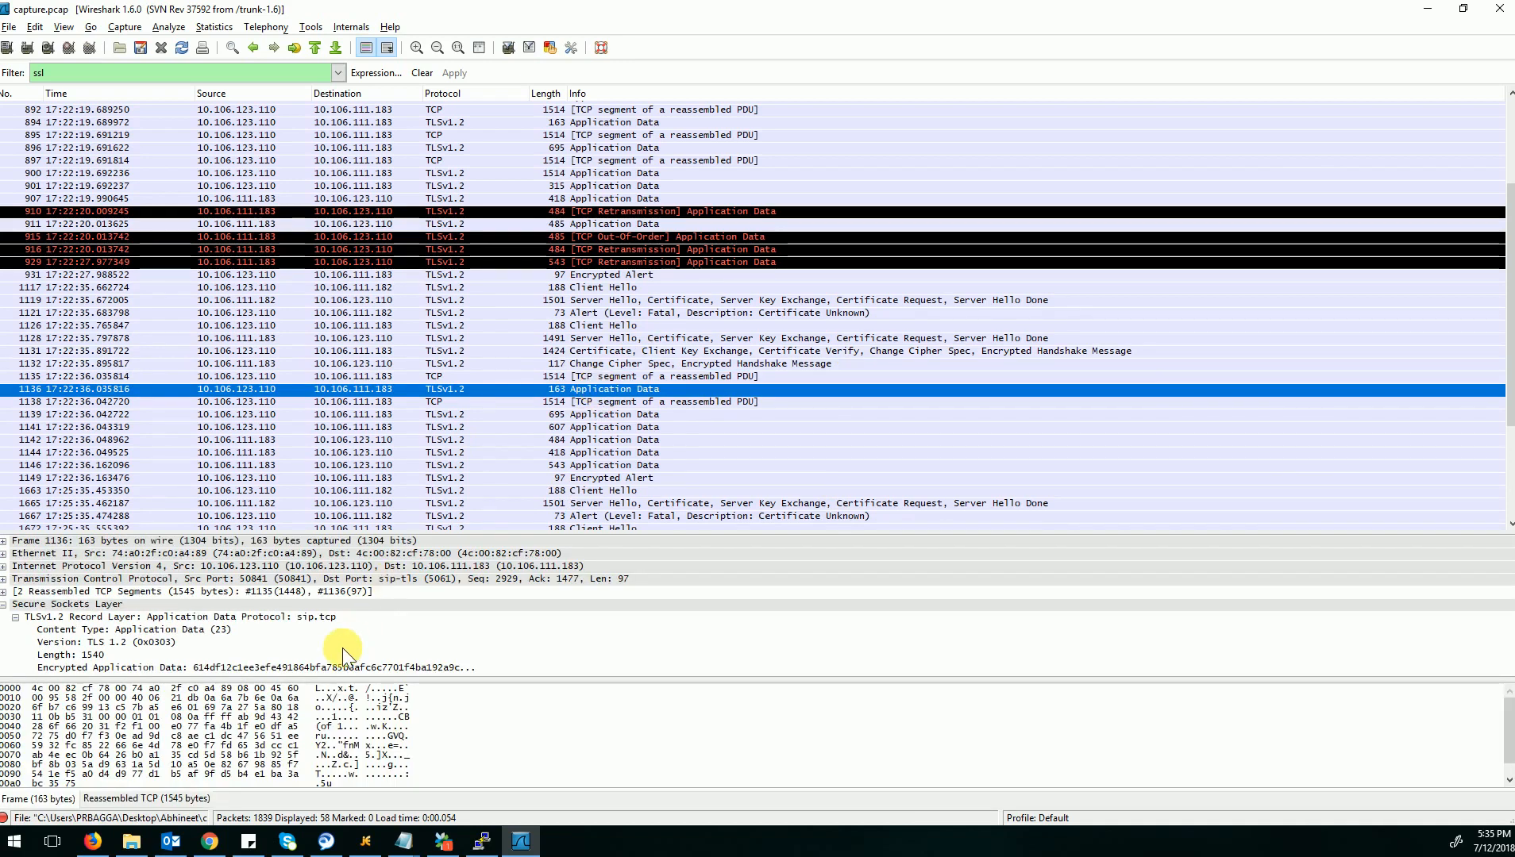
click(183, 618)
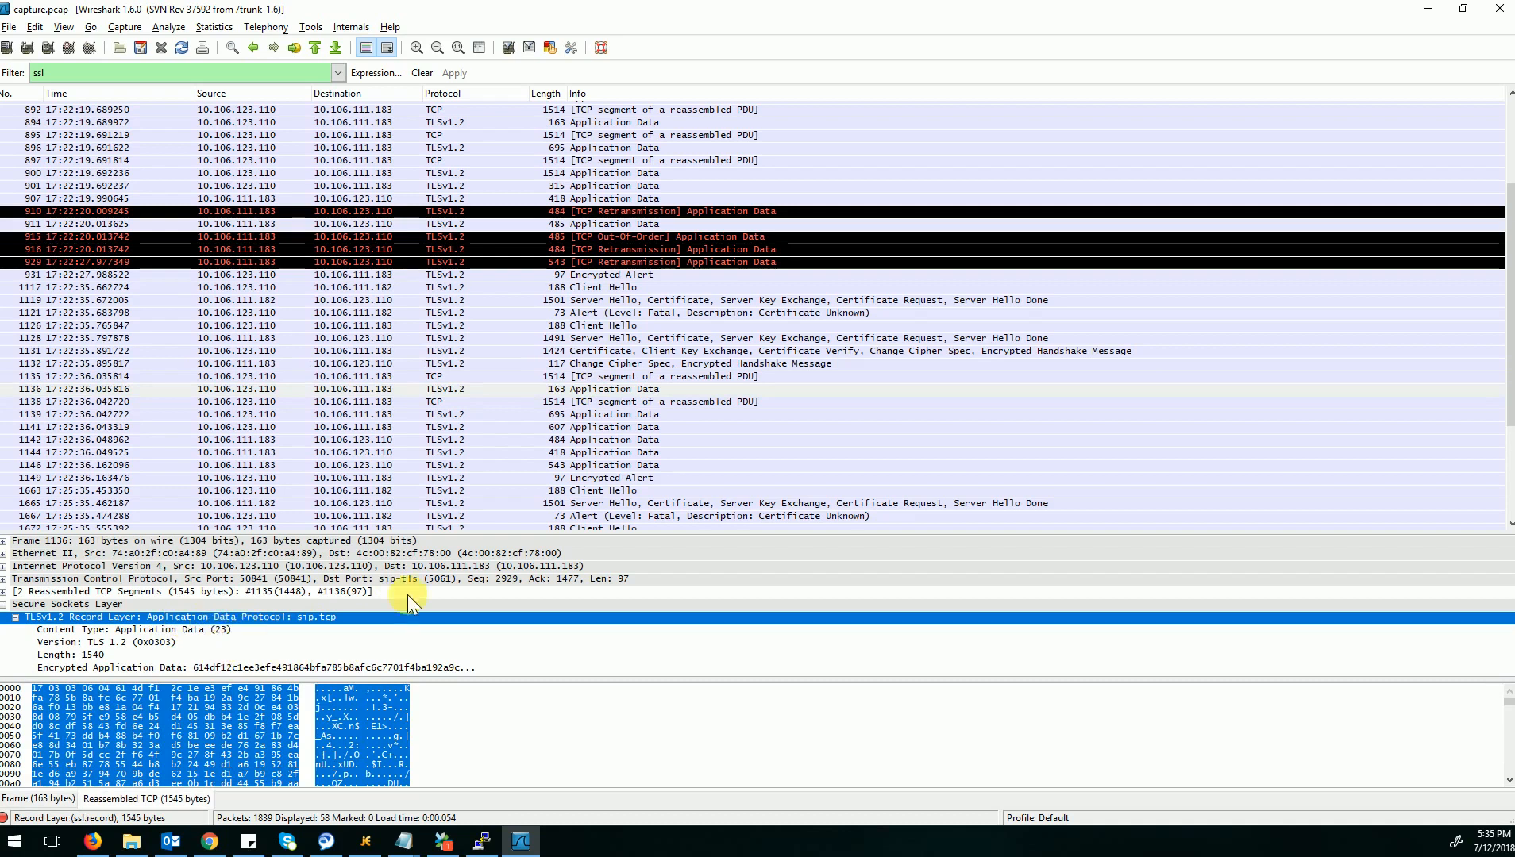